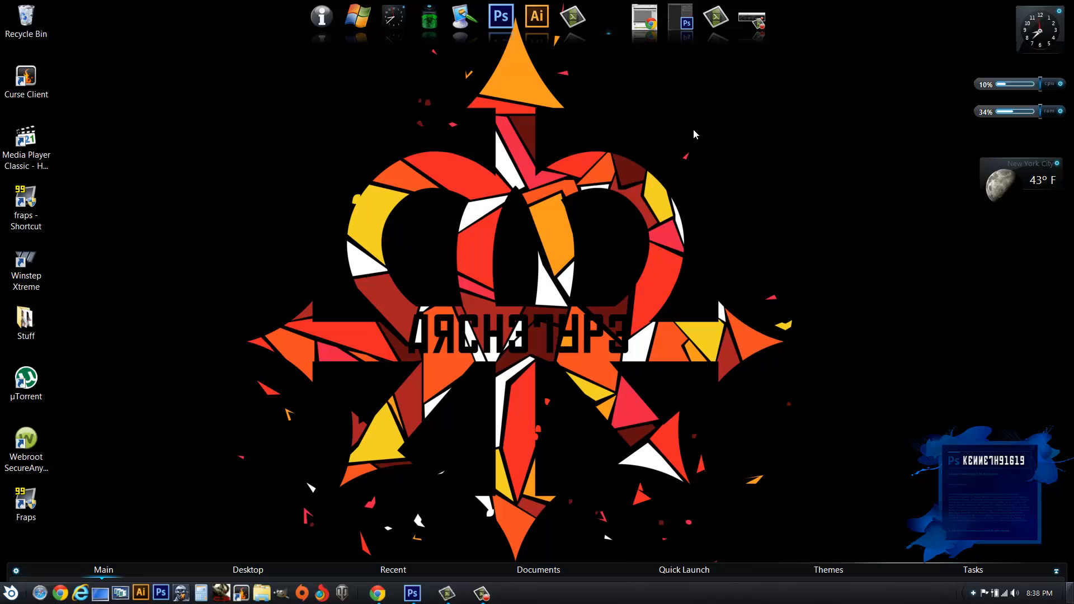
# Switch to Photoshop and examine the finished red gradient lettering artwork in full-screen view and up close.
pyautogui.click(682, 35)
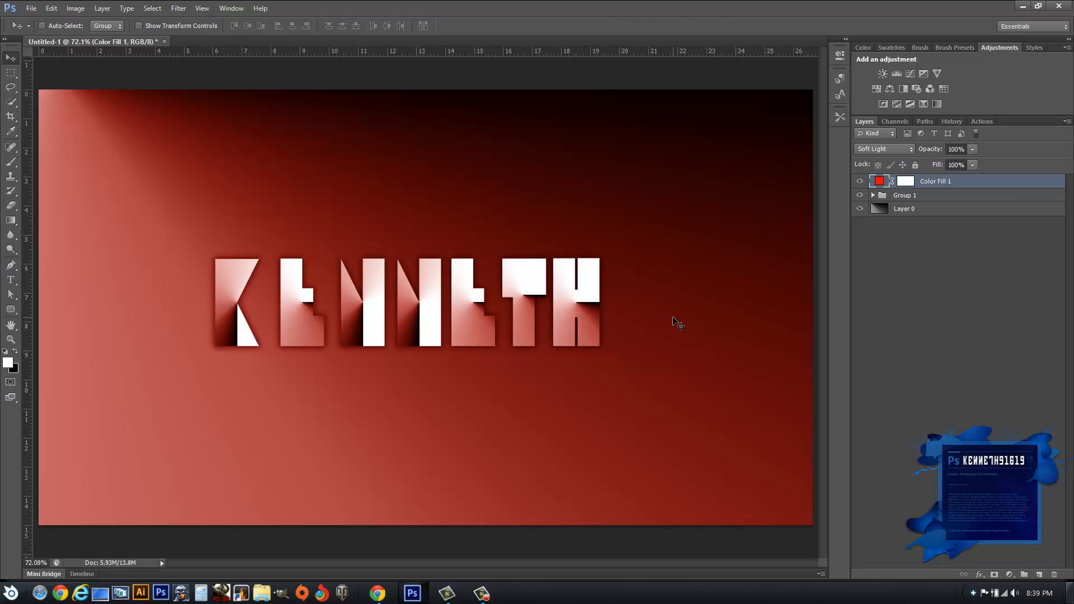
pyautogui.press('f')
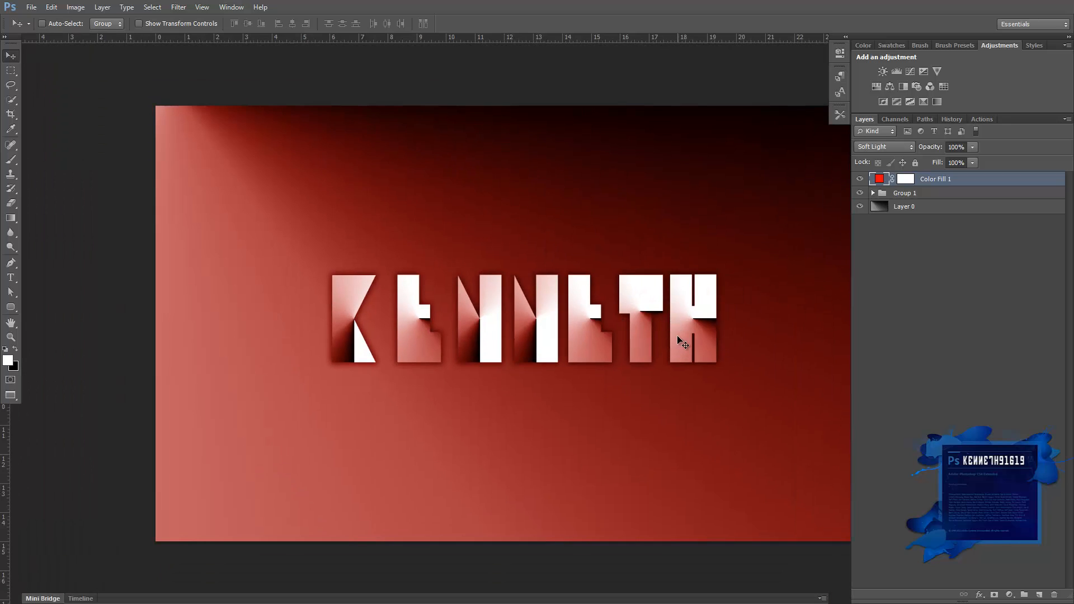
pyautogui.press('f')
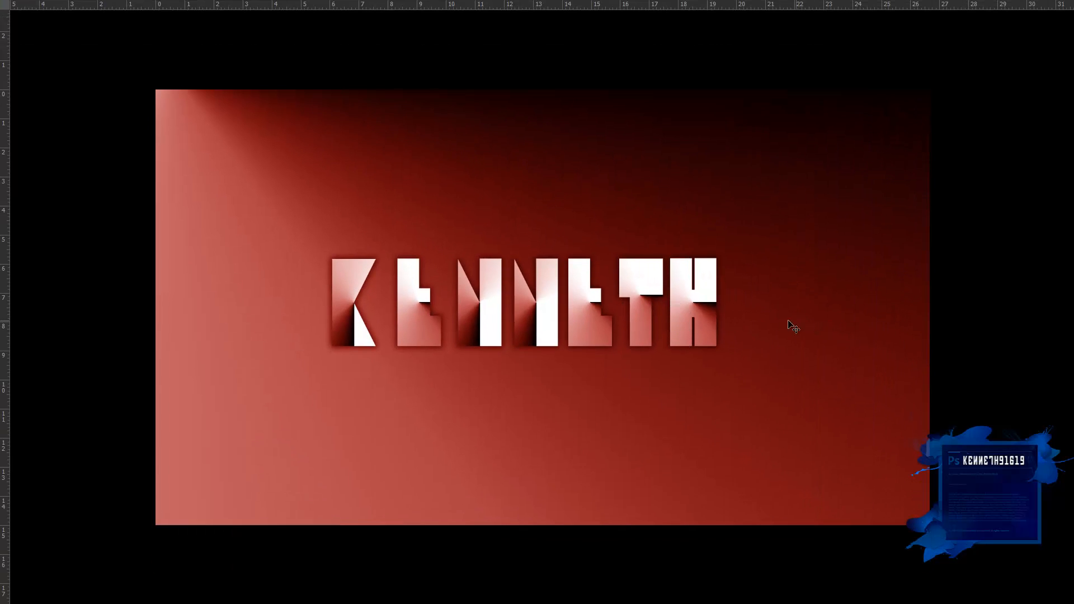
pyautogui.press('z')
pyautogui.click(614, 312)
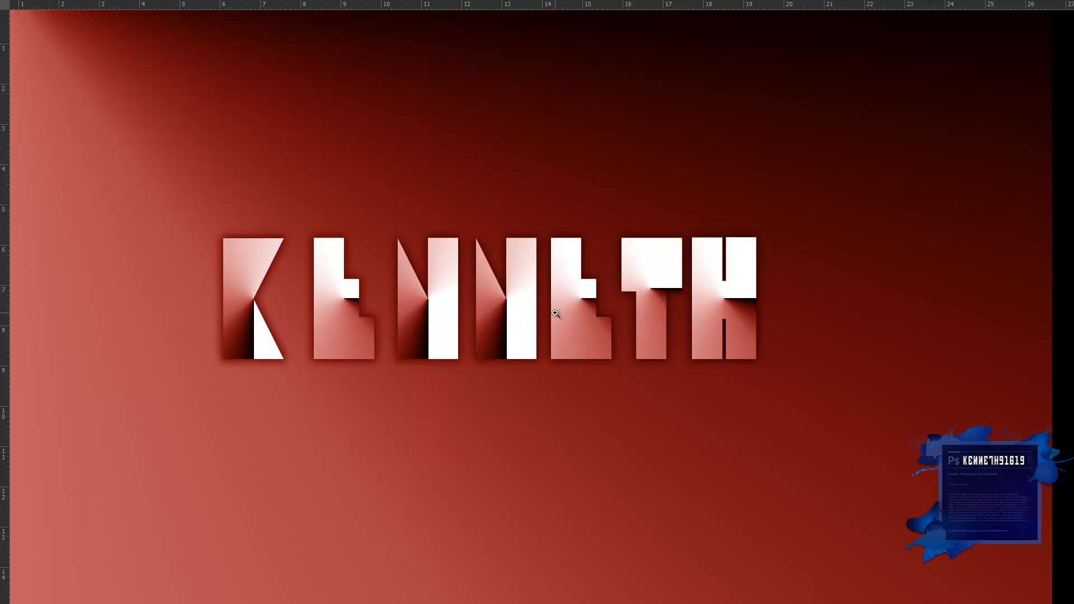
pyautogui.press('f')
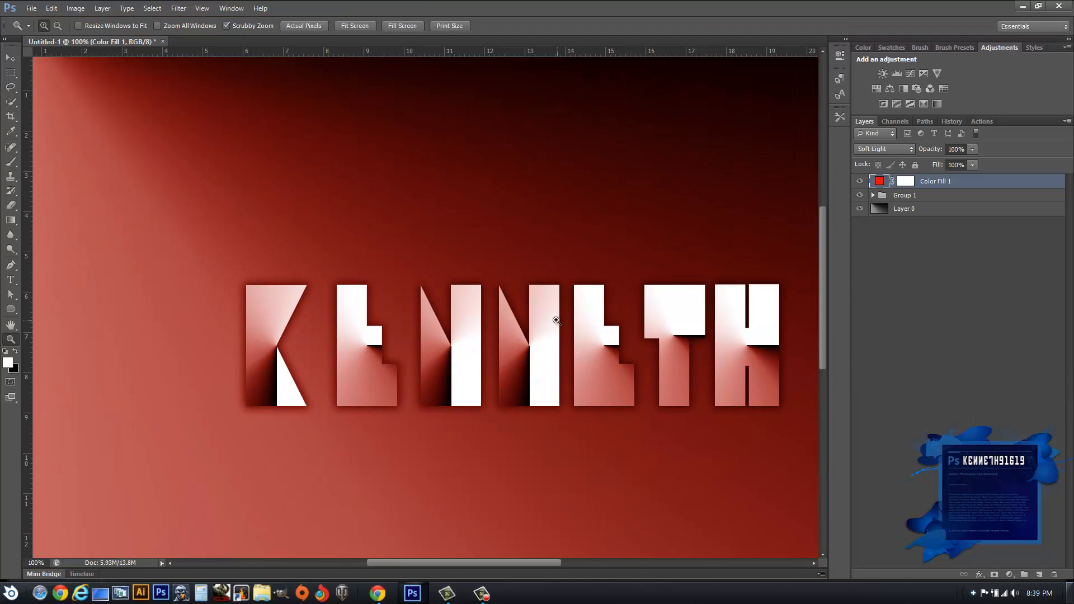
pyautogui.keyDown('alt'); pyautogui.click(557, 315); pyautogui.keyUp('alt')
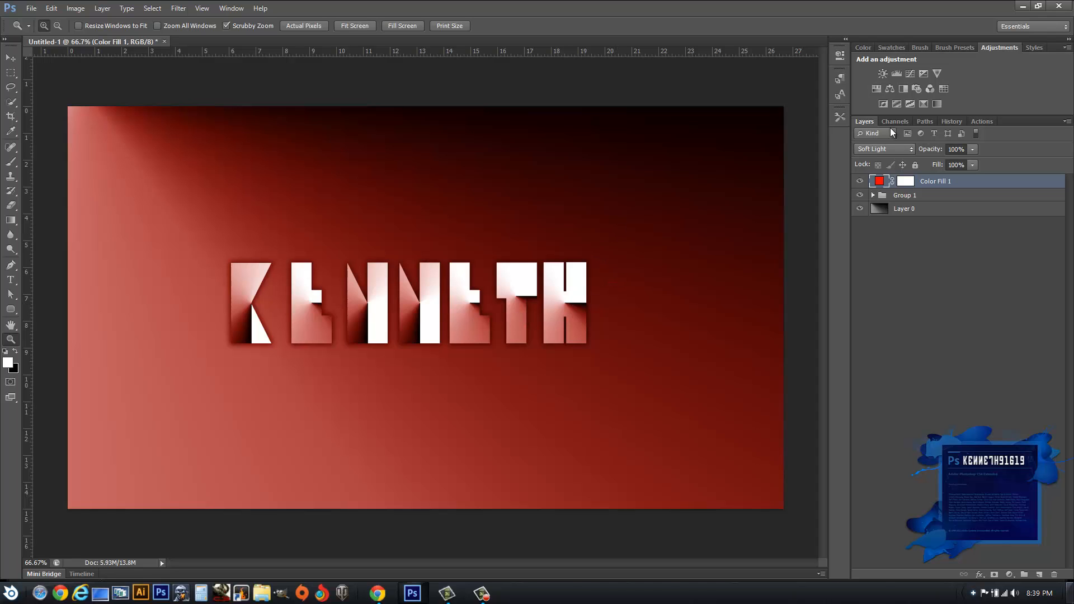
pyautogui.click(1021, 6)
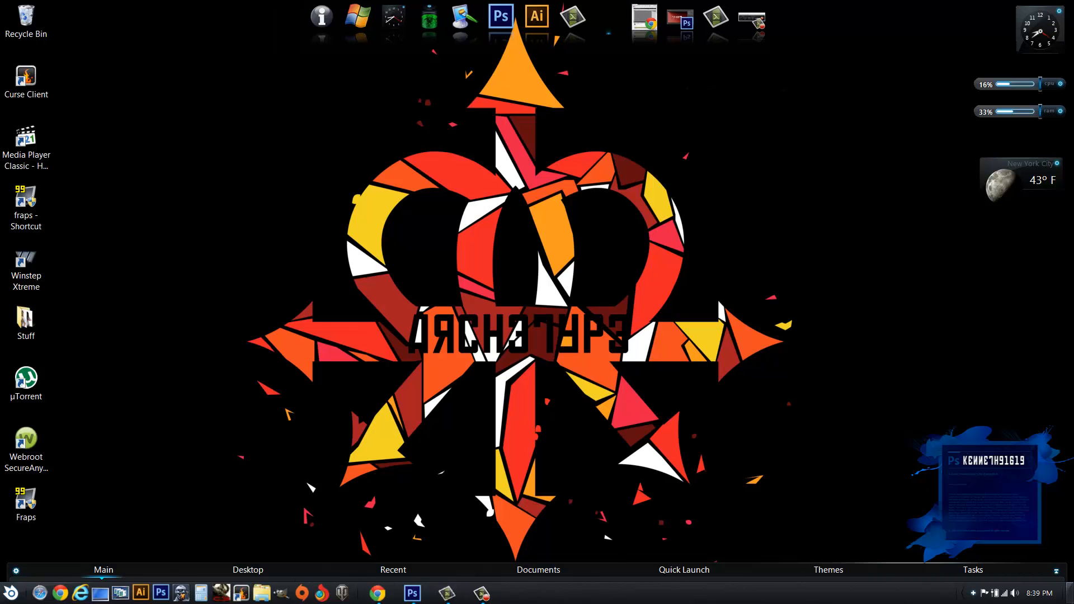
pyautogui.moveTo(1071, 3)
pyautogui.click(1051, 314)
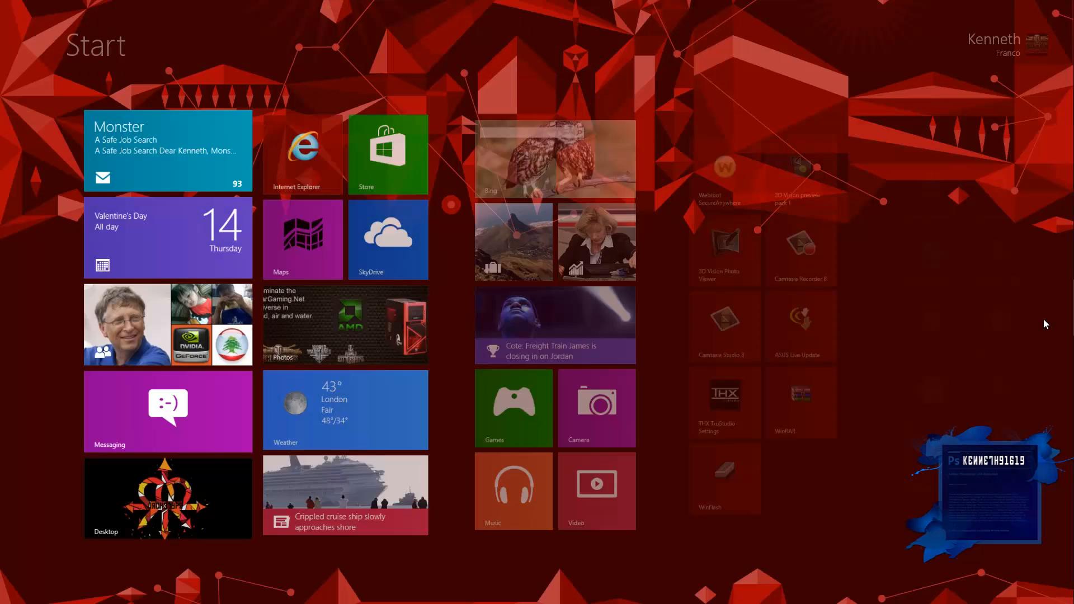
pyautogui.click(96, 531)
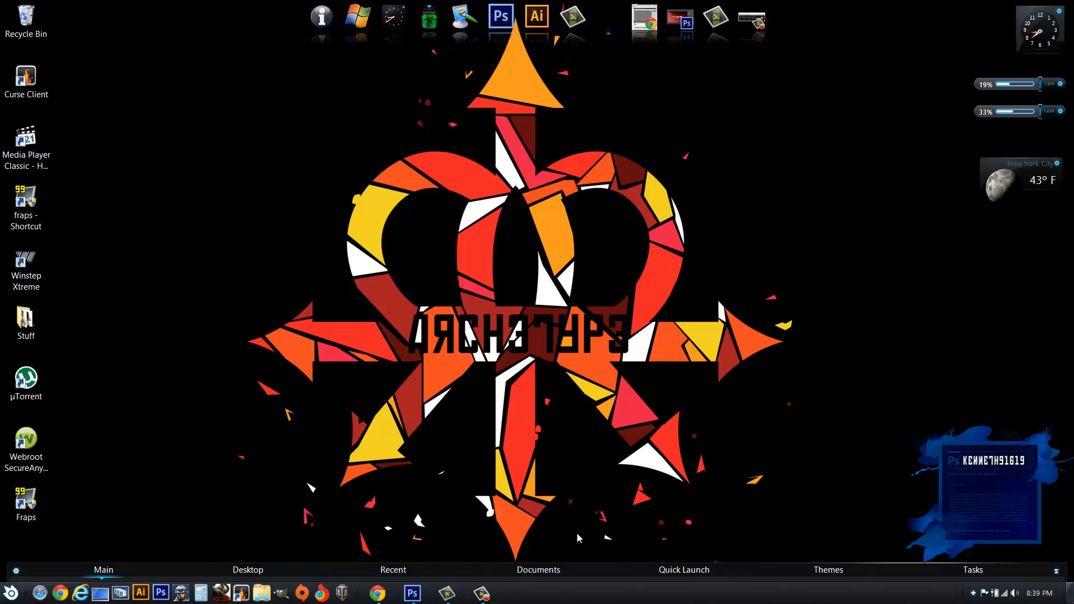
pyautogui.moveTo(247, 577)
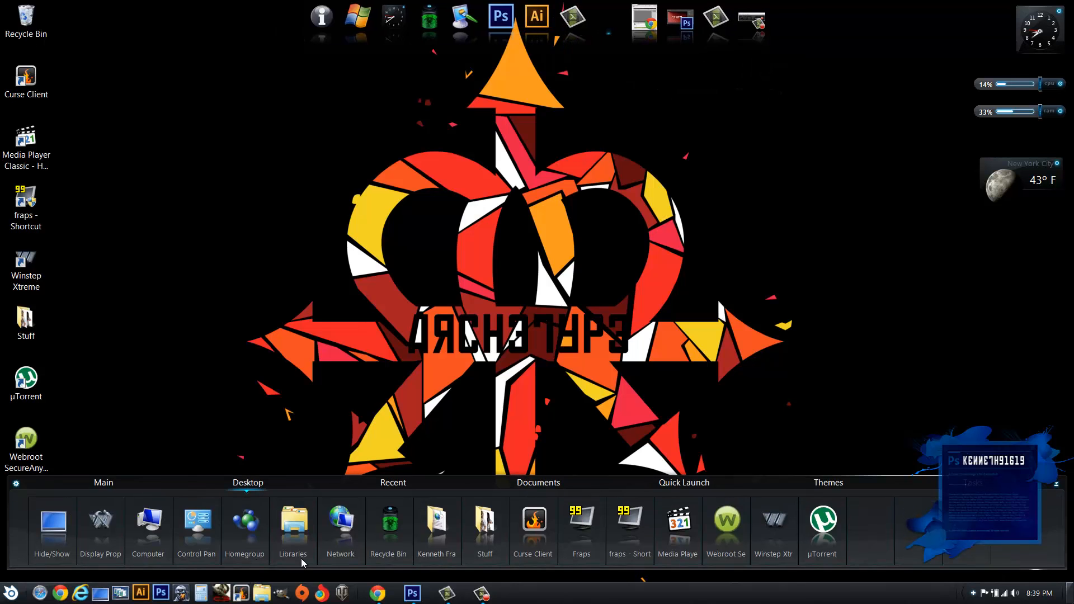
pyautogui.moveTo(418, 492)
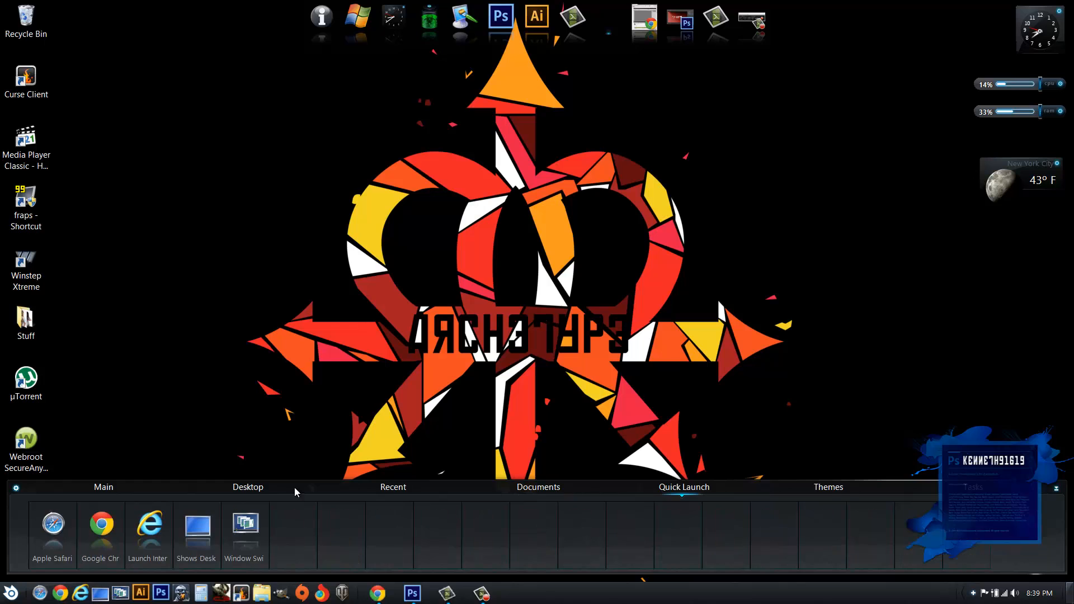
pyautogui.moveTo(139, 492)
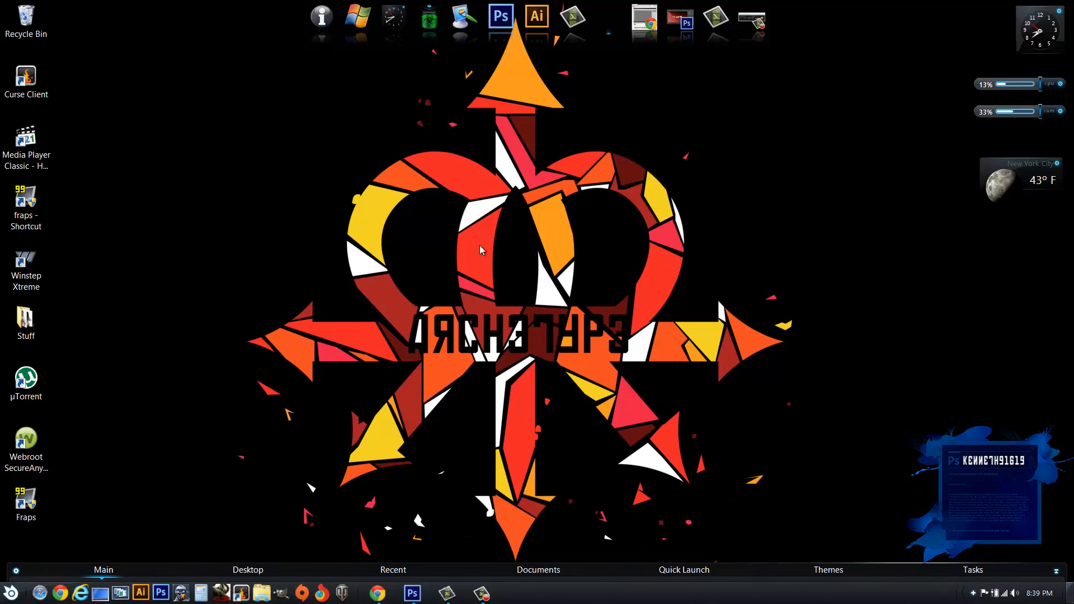
# Switch to Photoshop and create a new 1920 x 1080 pixel document at 72 pixels/inch, RGB Color 8 bit, with White background contents.
pyautogui.click(680, 22)
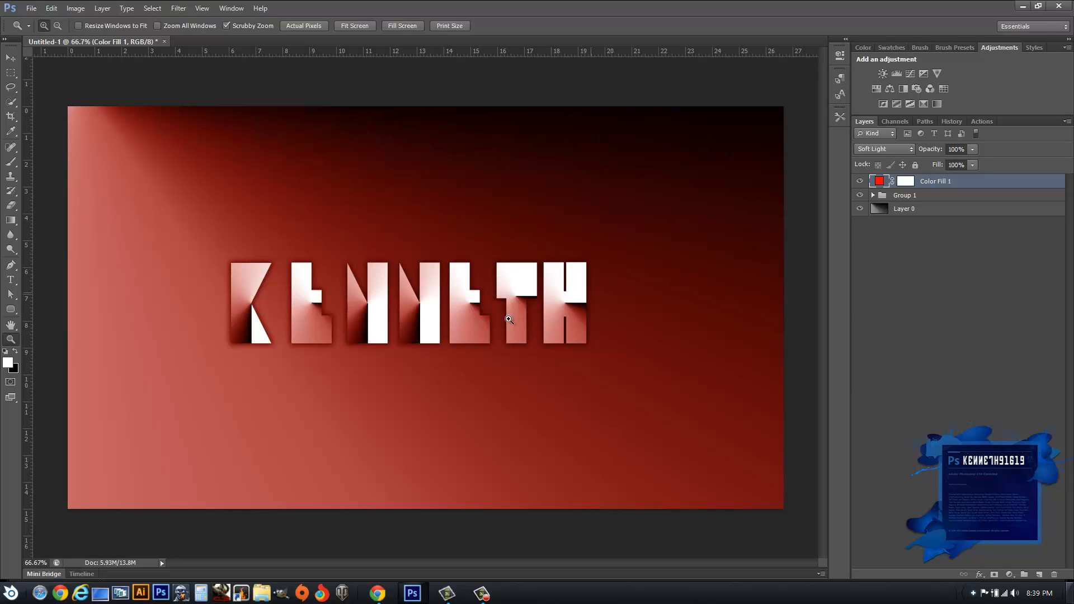
pyautogui.click(31, 8)
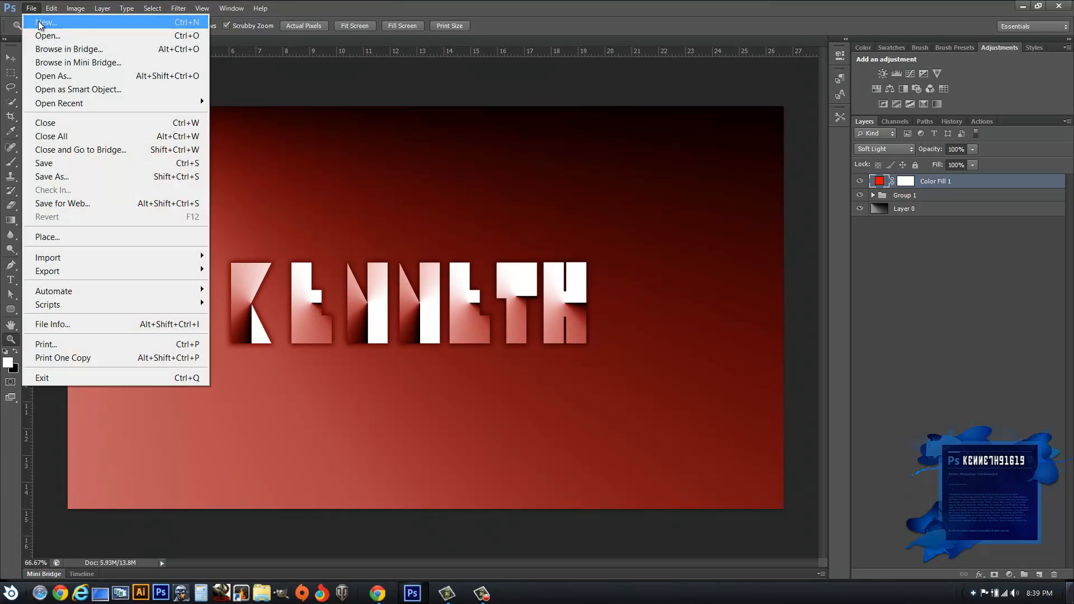
pyautogui.click(39, 19)
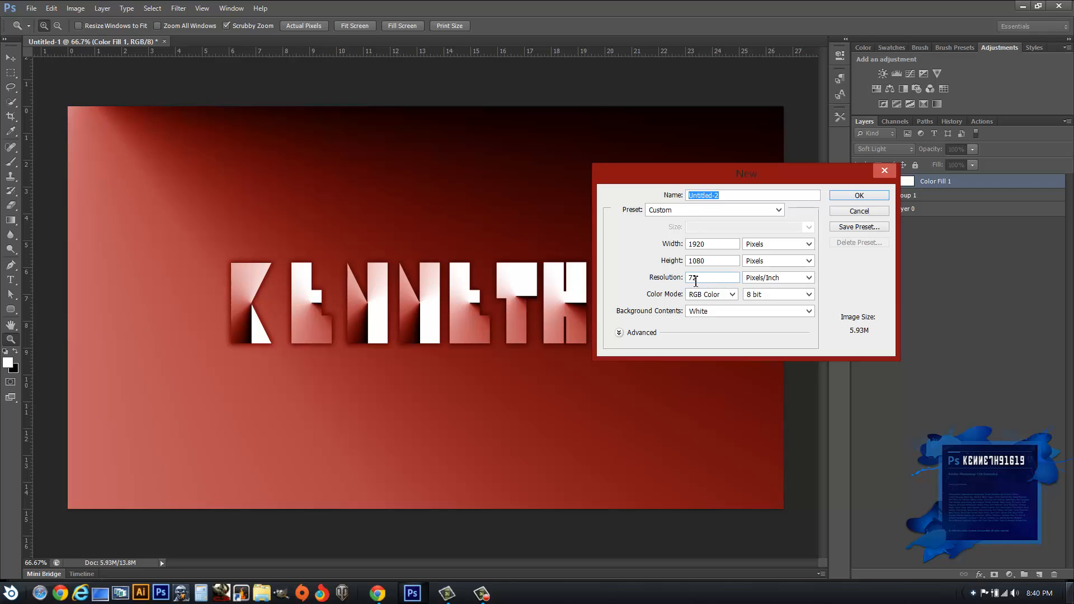
pyautogui.click(752, 317)
pyautogui.click(748, 317)
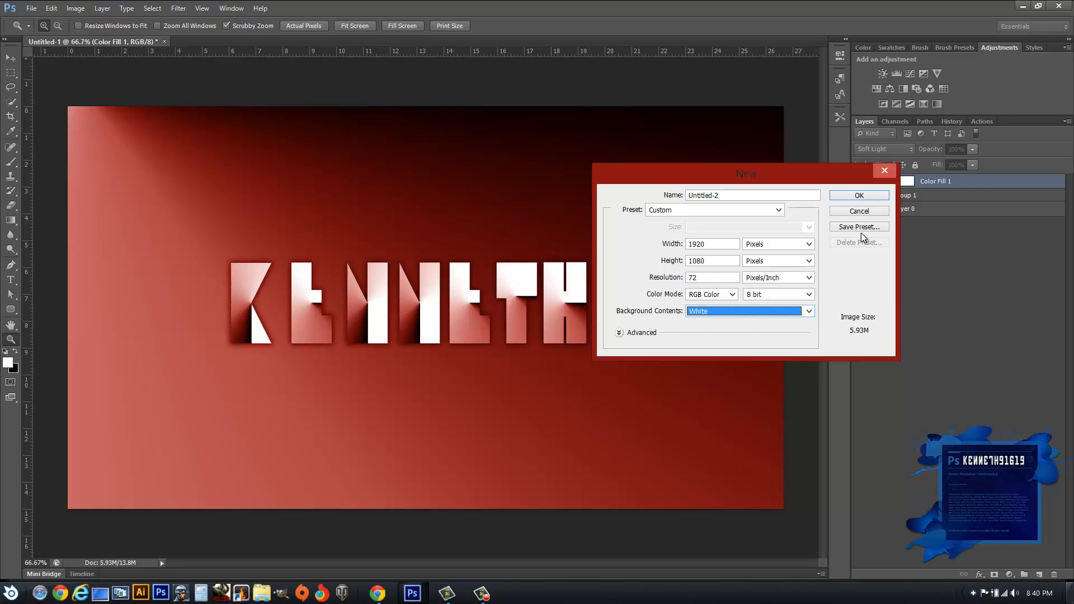
pyautogui.click(859, 196)
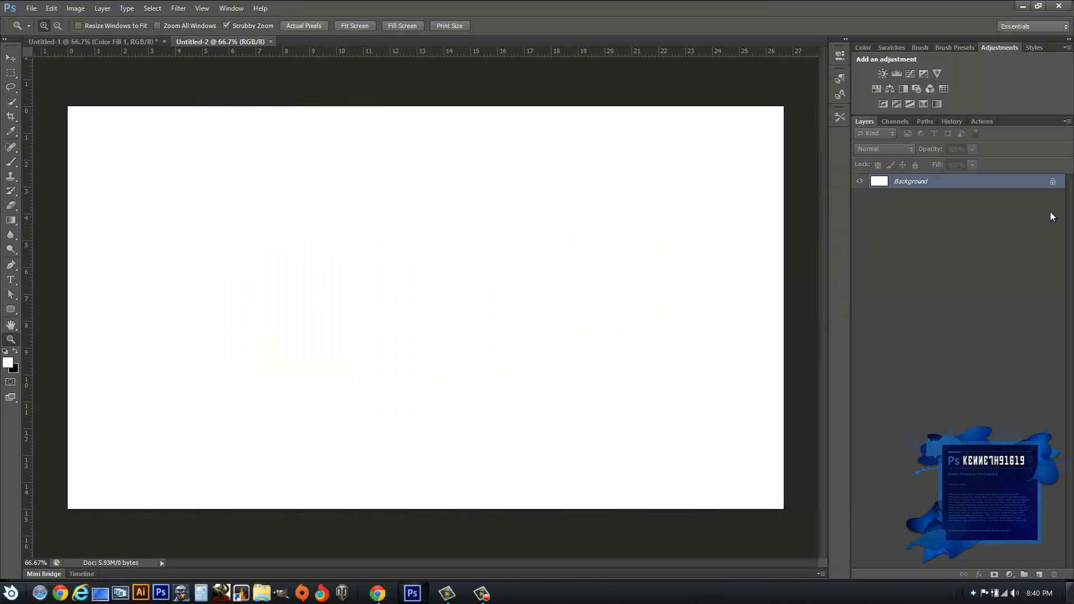
# Convert the locked Background into a regular layer named Layer 0 and invert its white fill to black.
pyautogui.doubleClick(1052, 181)
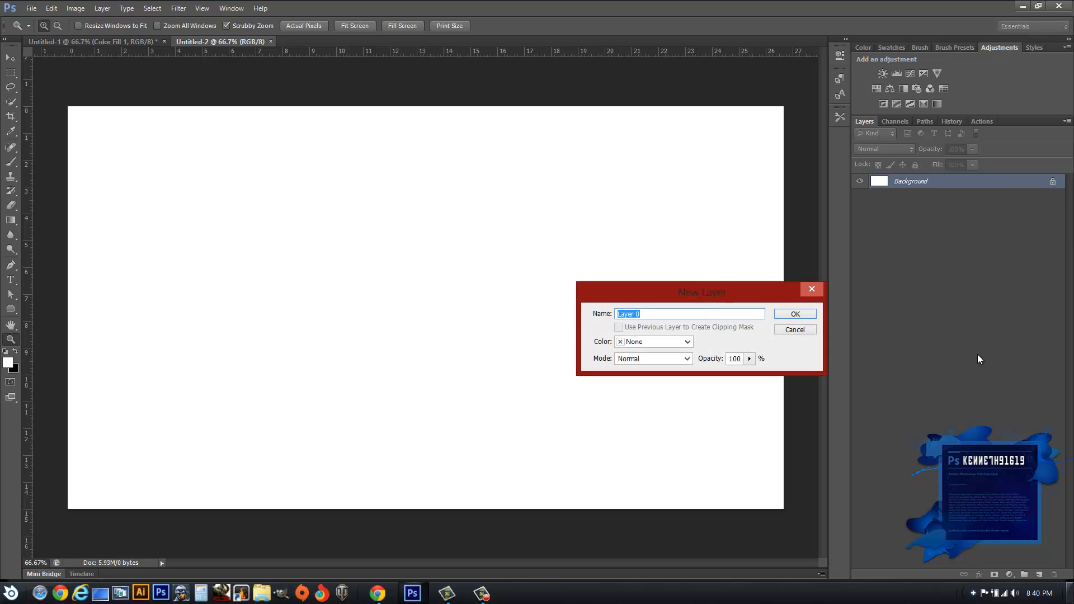
pyautogui.click(793, 315)
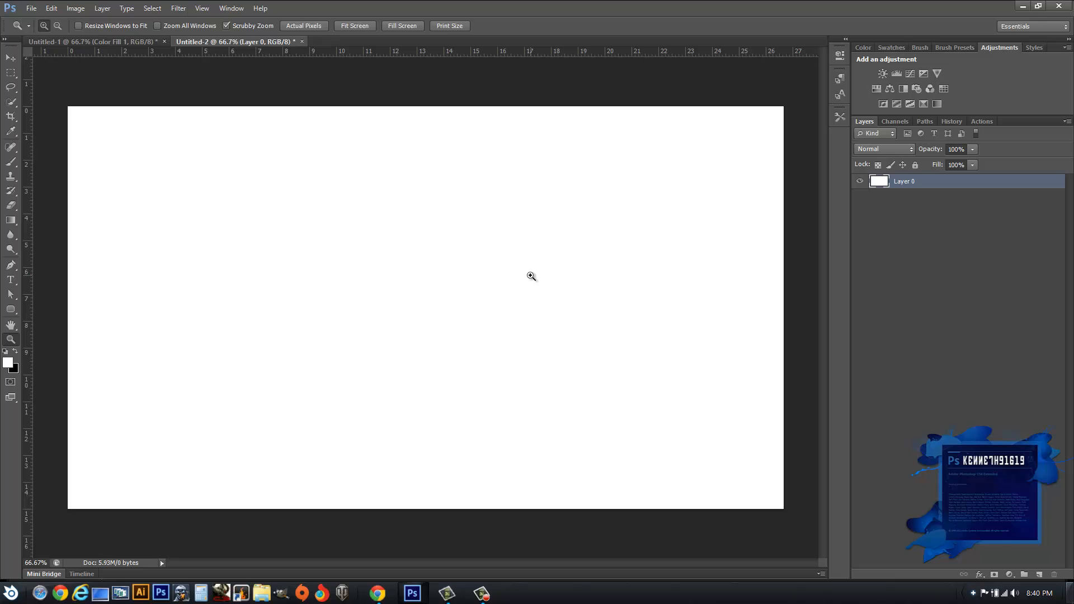
pyautogui.press('v')
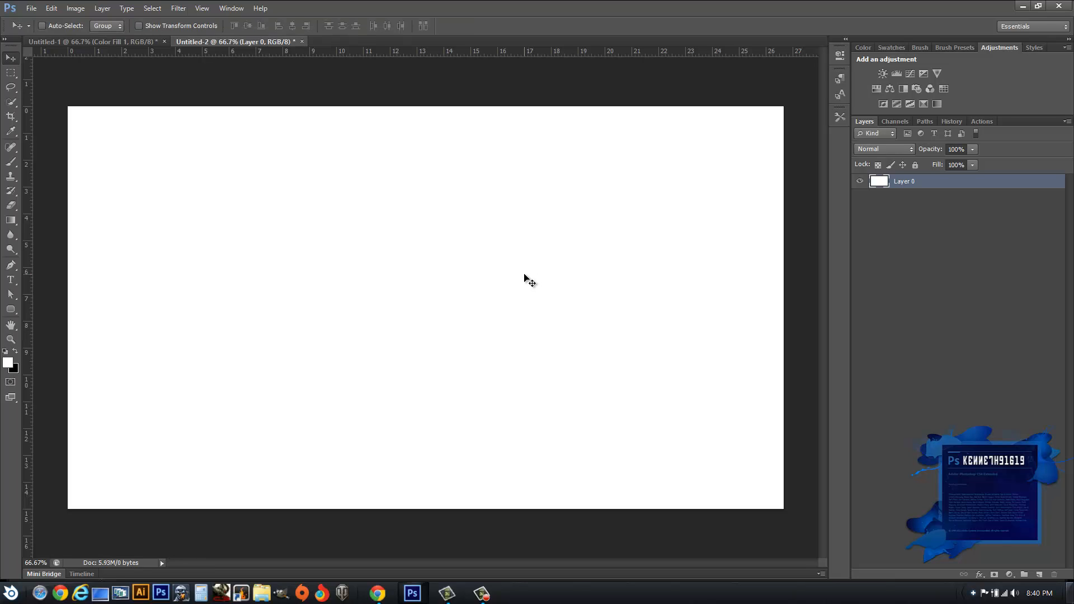
pyautogui.hotkey('ctrl', 'i')
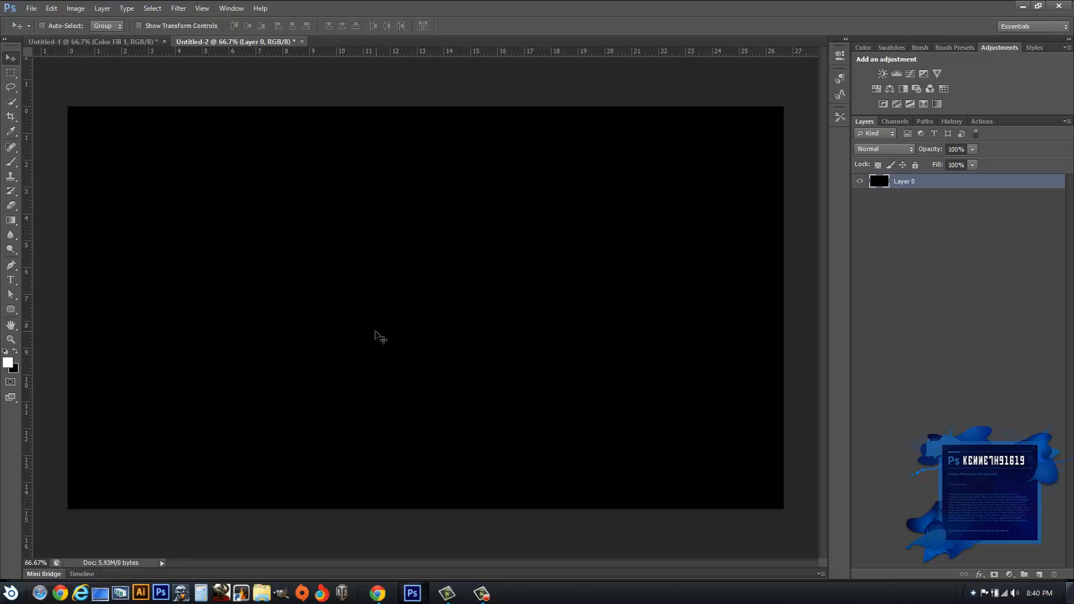
# Add a white letter K as 150 pt Disco Deck text near the canvas's left side, vertically around the middle.
pyautogui.press('t')
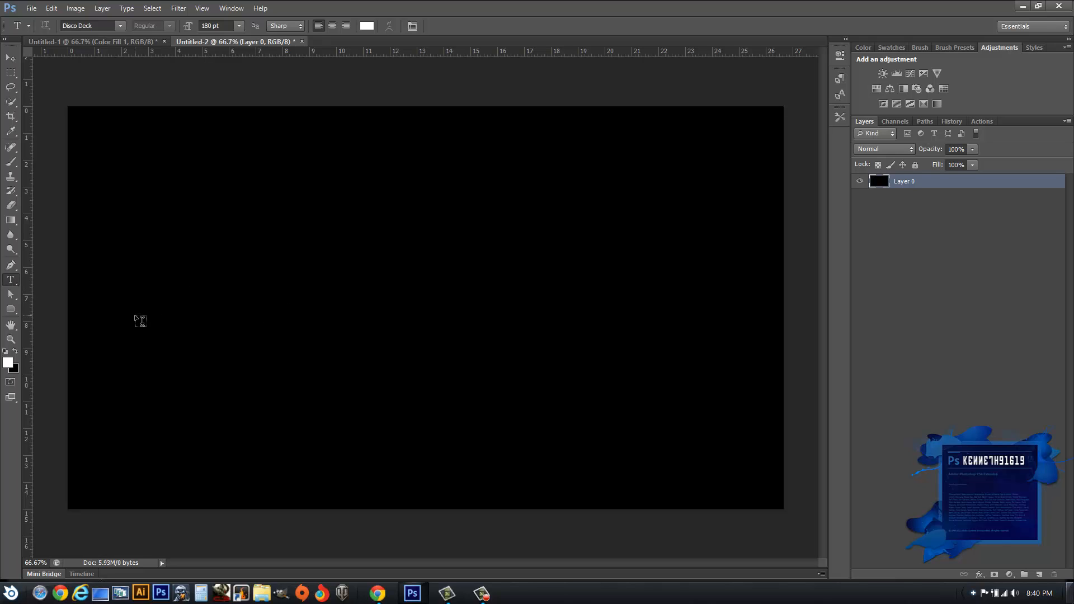
pyautogui.click(136, 317)
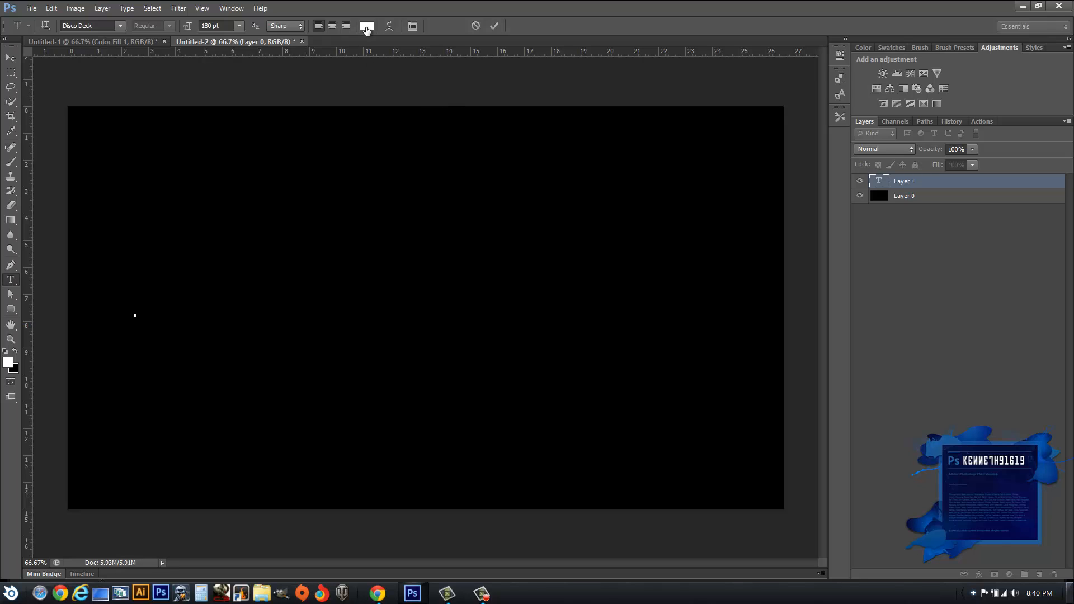
pyautogui.click(15, 353)
pyautogui.click(15, 354)
pyautogui.doubleClick(208, 25)
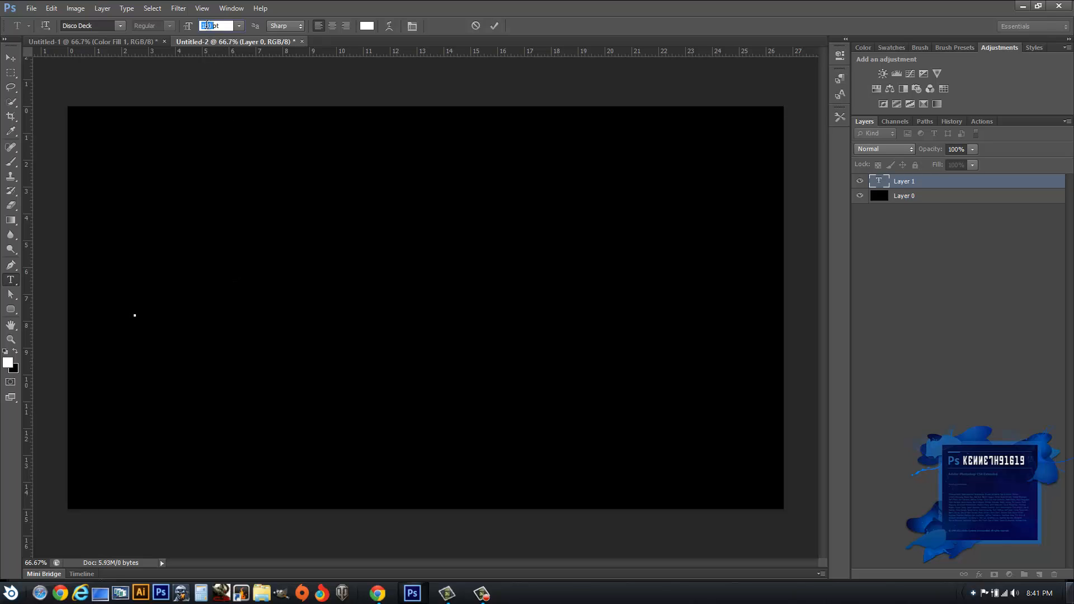
pyautogui.write('15')
pyautogui.click(138, 292)
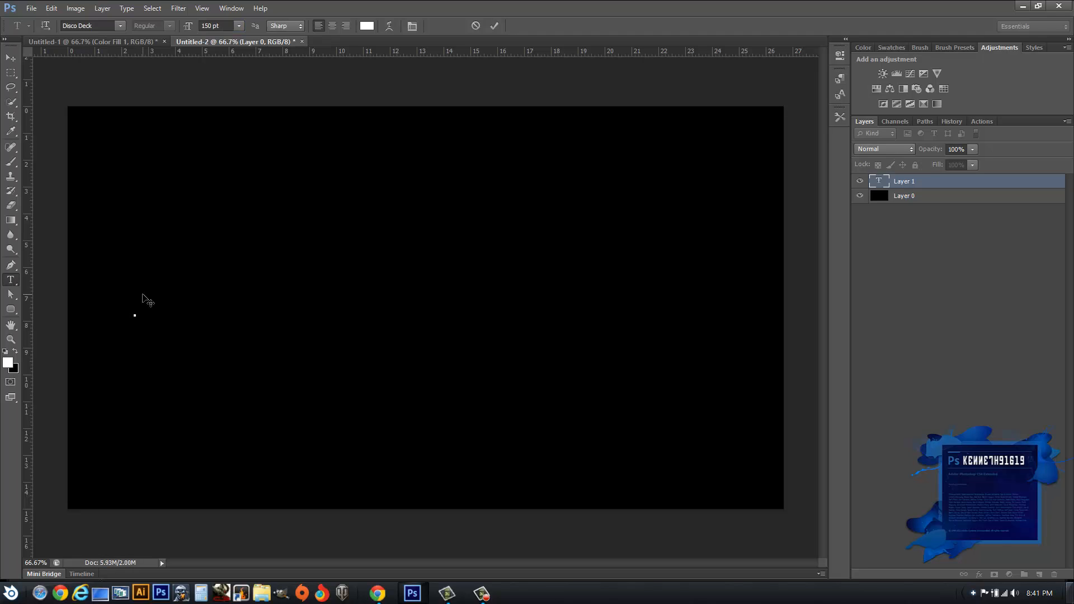
pyautogui.write('K')
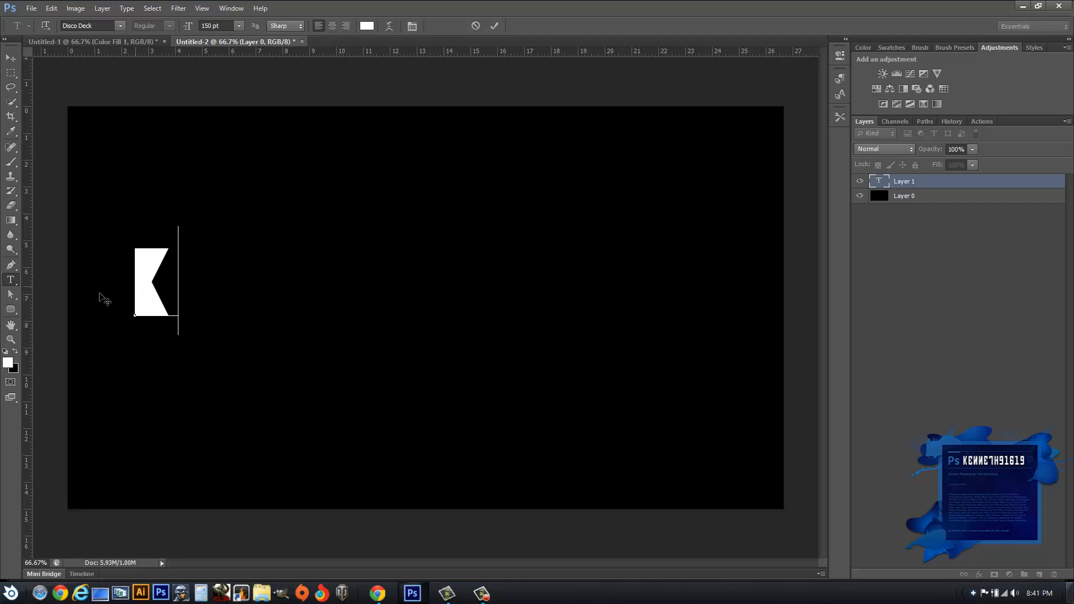
pyautogui.click(11, 57)
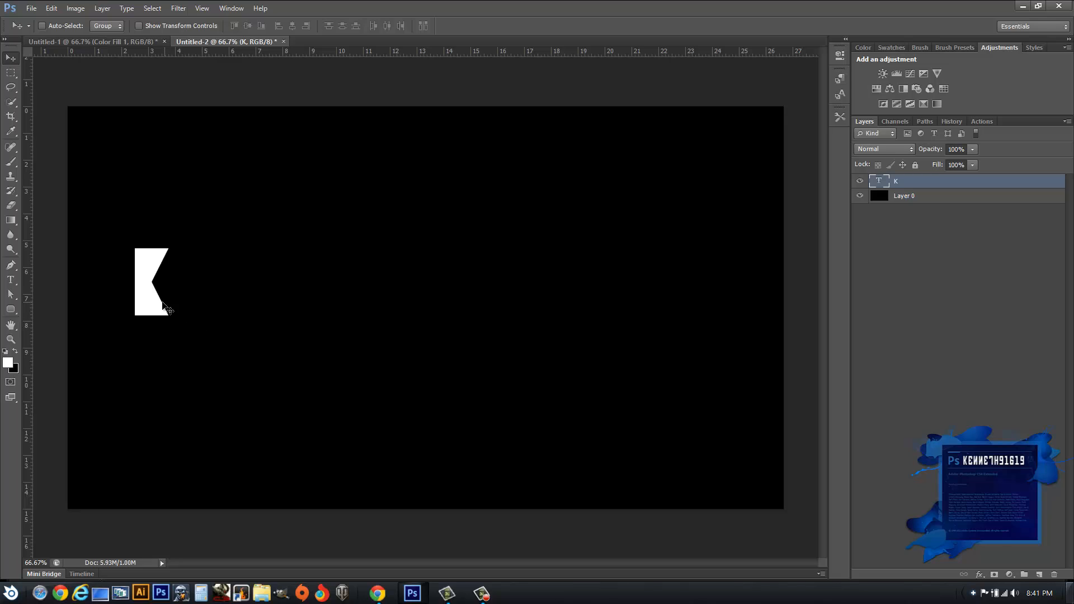
# Duplicate the K text layer to its right and turn the copy into an E, spaced slightly apart from the K.
pyautogui.press('alt')
pyautogui.moveTo(146, 300); pyautogui.dragTo(183, 296)
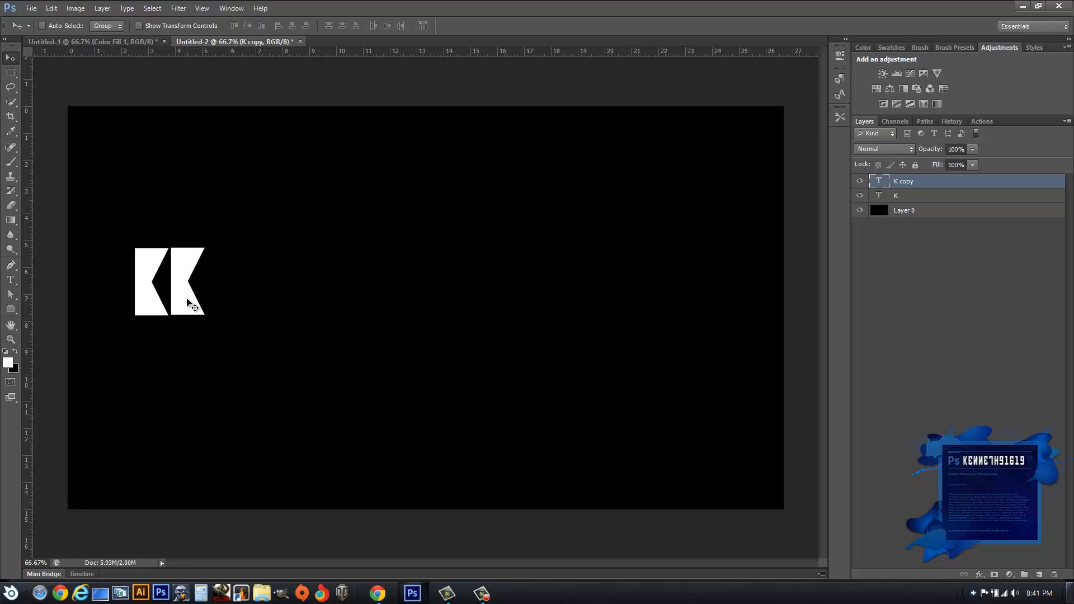
pyautogui.press('t')
pyautogui.doubleClick(187, 297)
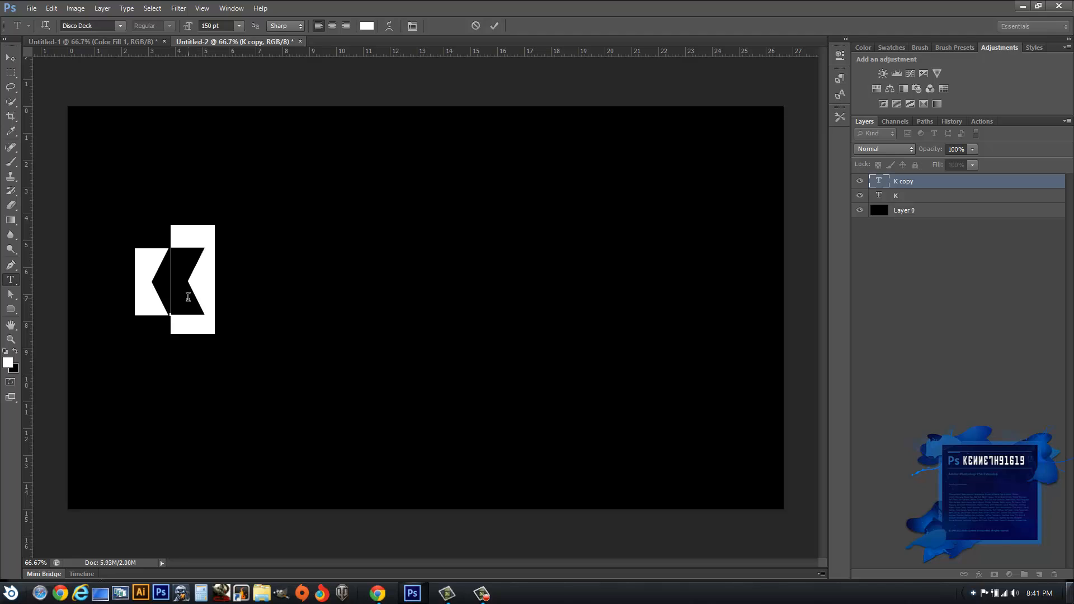
pyautogui.write('E')
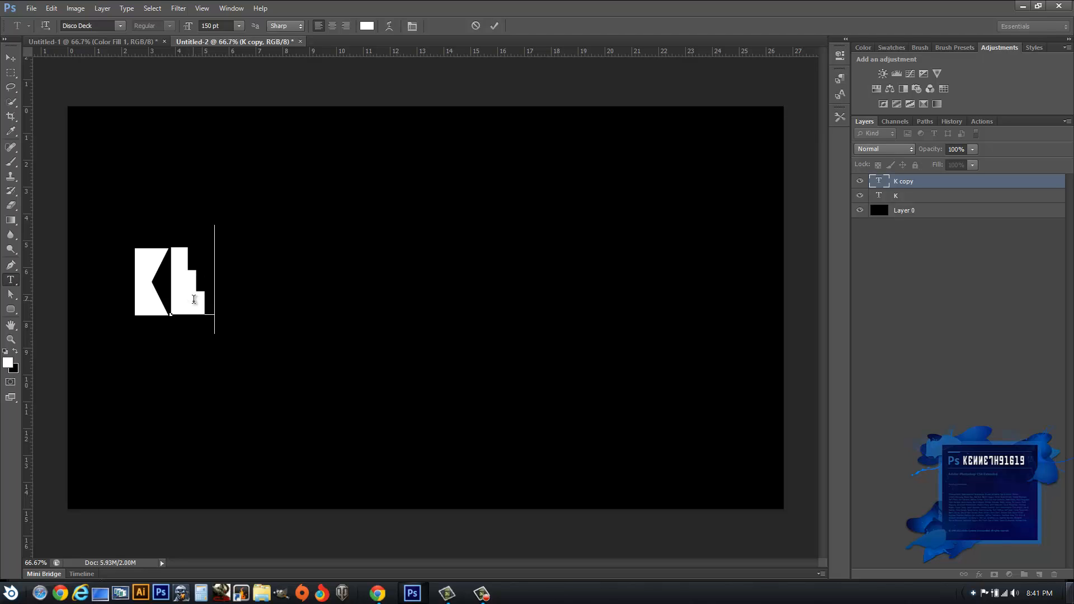
pyautogui.click(11, 57)
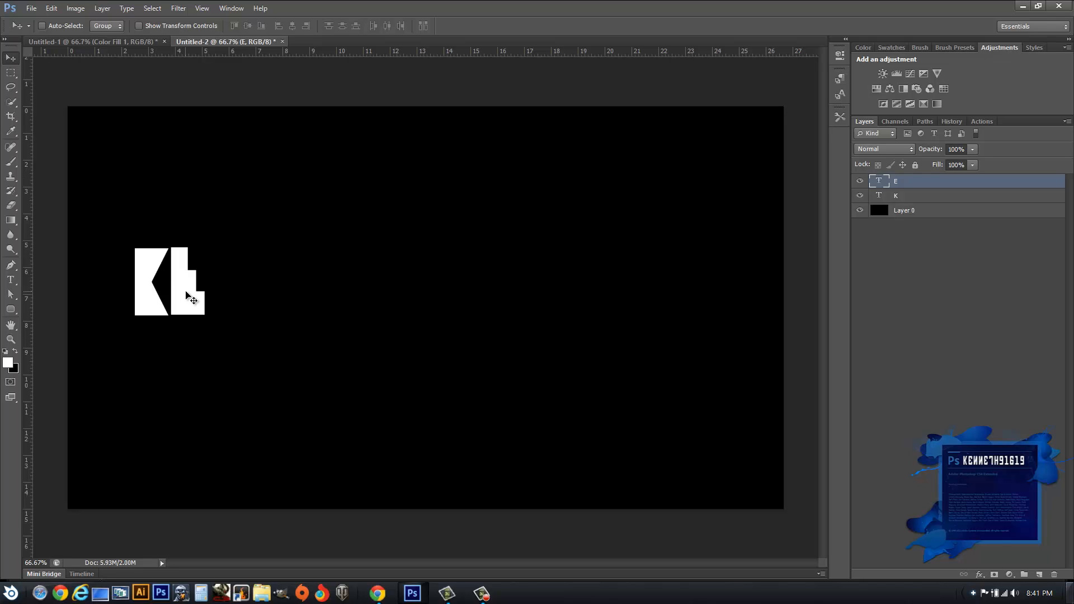
pyautogui.moveTo(186, 291)
pyautogui.mouseDown()
pyautogui.moveTo(188, 301)
pyautogui.moveTo(193, 289)
pyautogui.mouseUp()
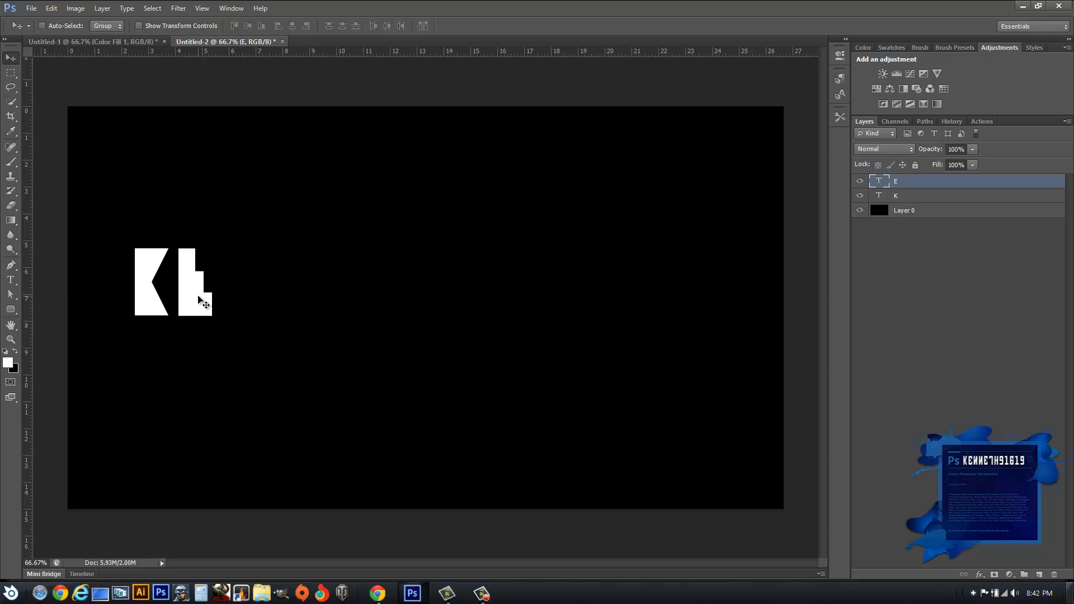
# Duplicate the E text layer to its right with a narrow gap and change the copy to an N.
pyautogui.moveTo(200, 298); pyautogui.dragTo(240, 300)
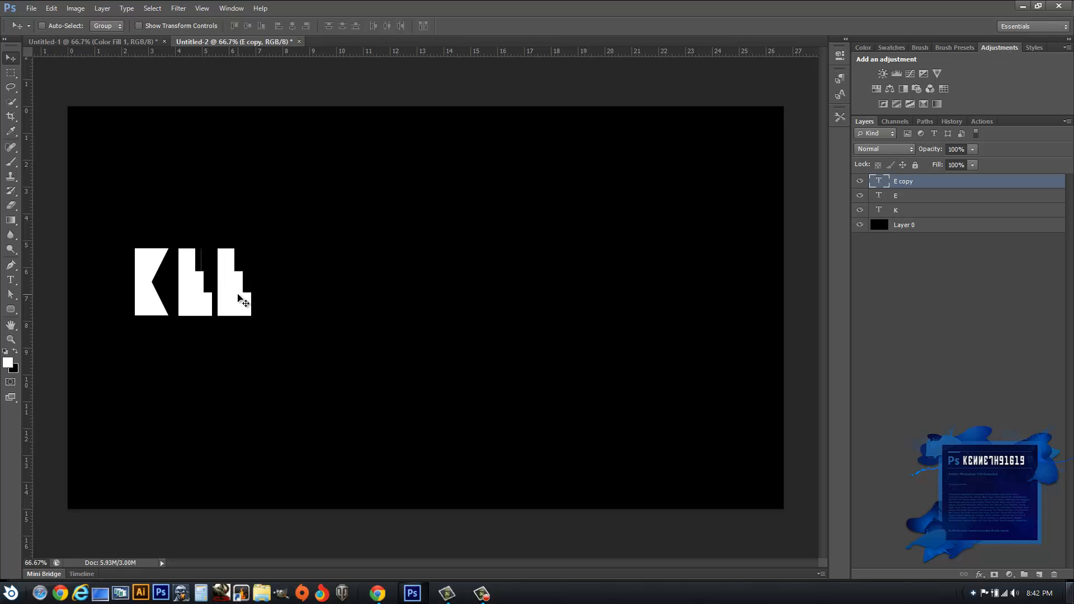
pyautogui.press('t')
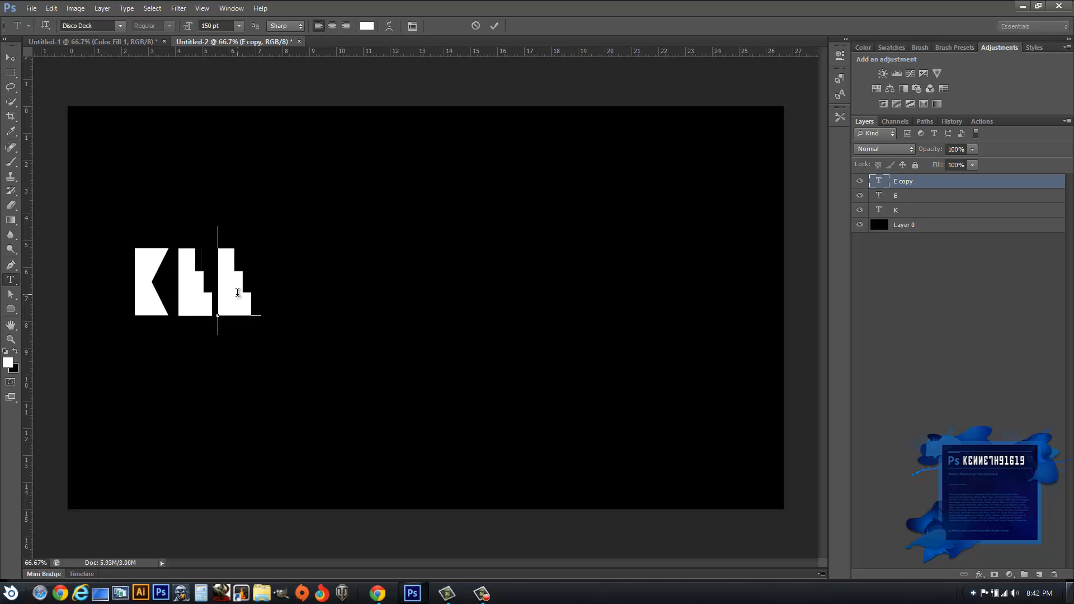
pyautogui.doubleClick(237, 292)
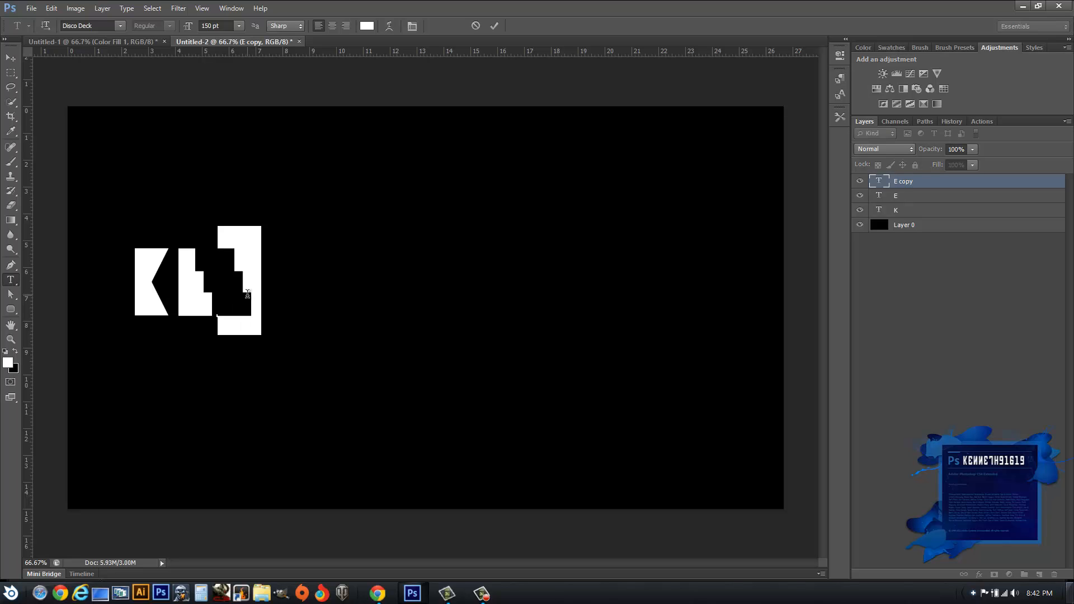
pyautogui.write('N')
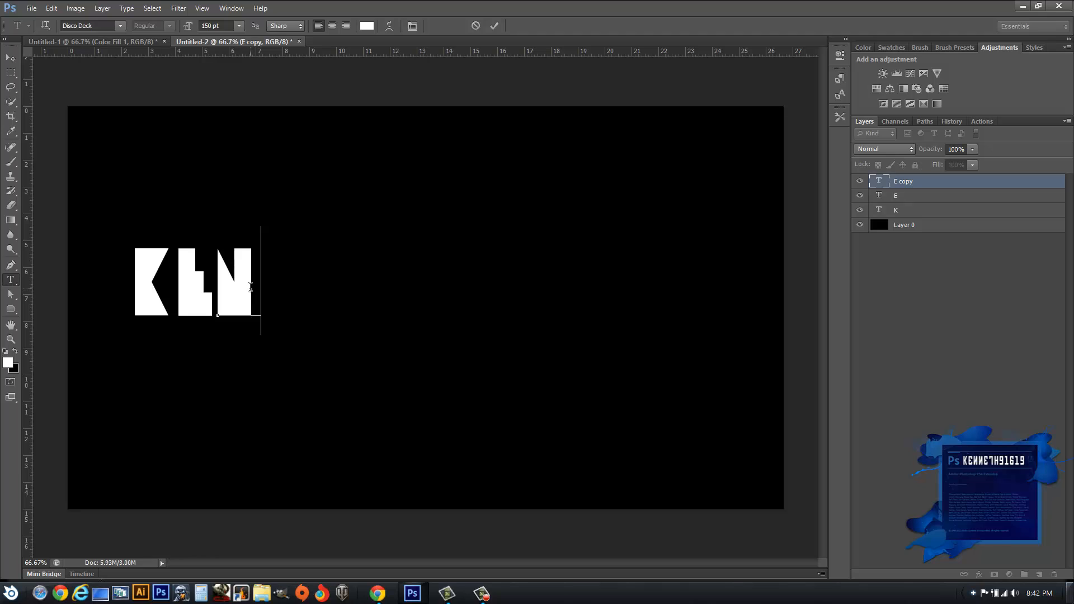
pyautogui.click(11, 57)
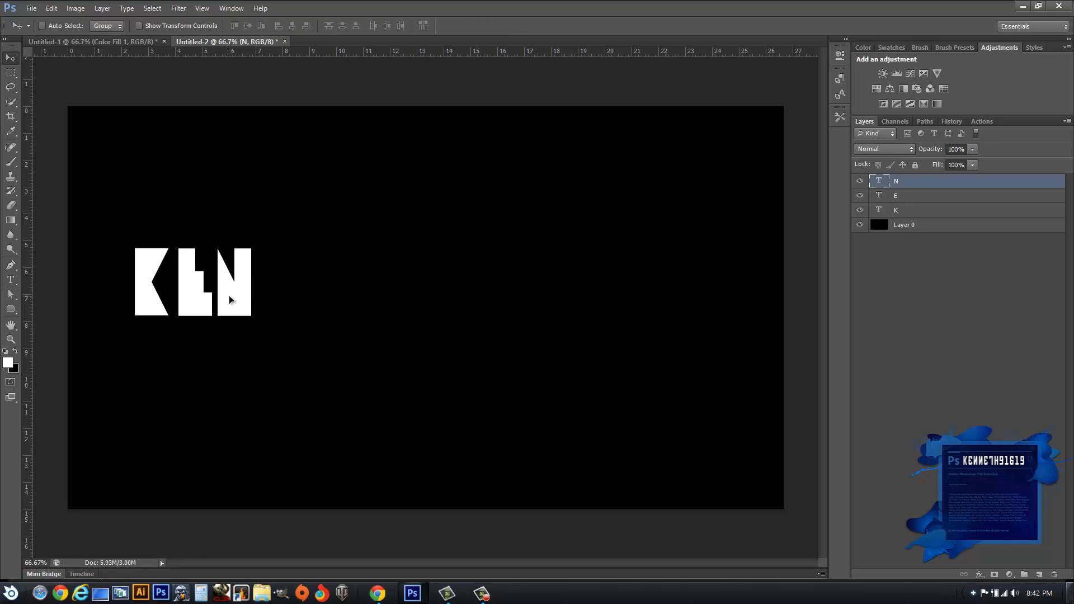
# Duplicate the N text layer three times along the row to the right and change the second copy to an E.
pyautogui.moveTo(230, 299); pyautogui.dragTo(268, 298)
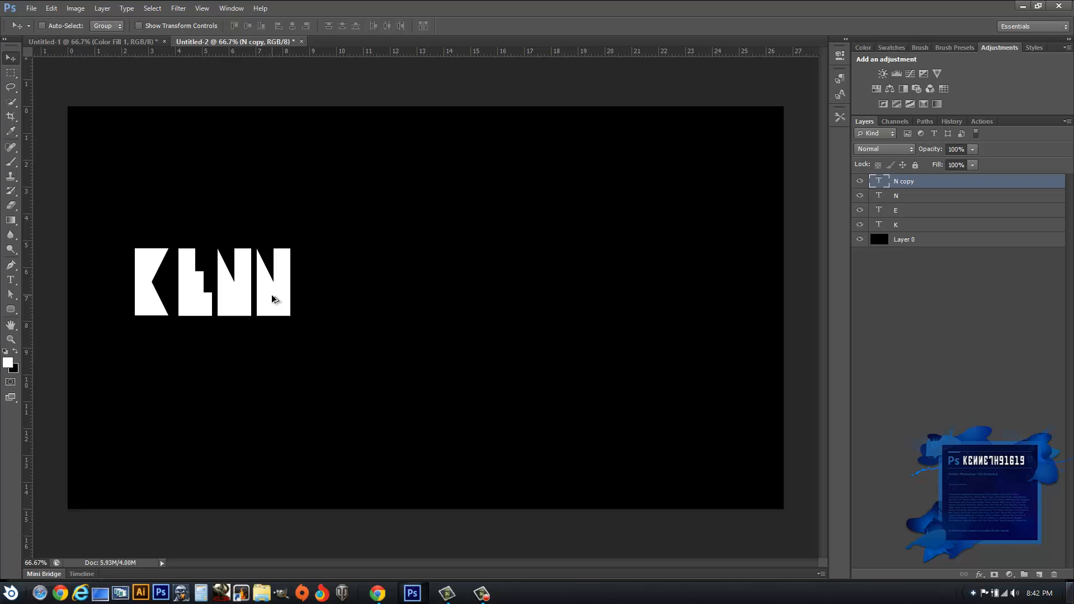
pyautogui.moveTo(274, 300); pyautogui.dragTo(358, 295)
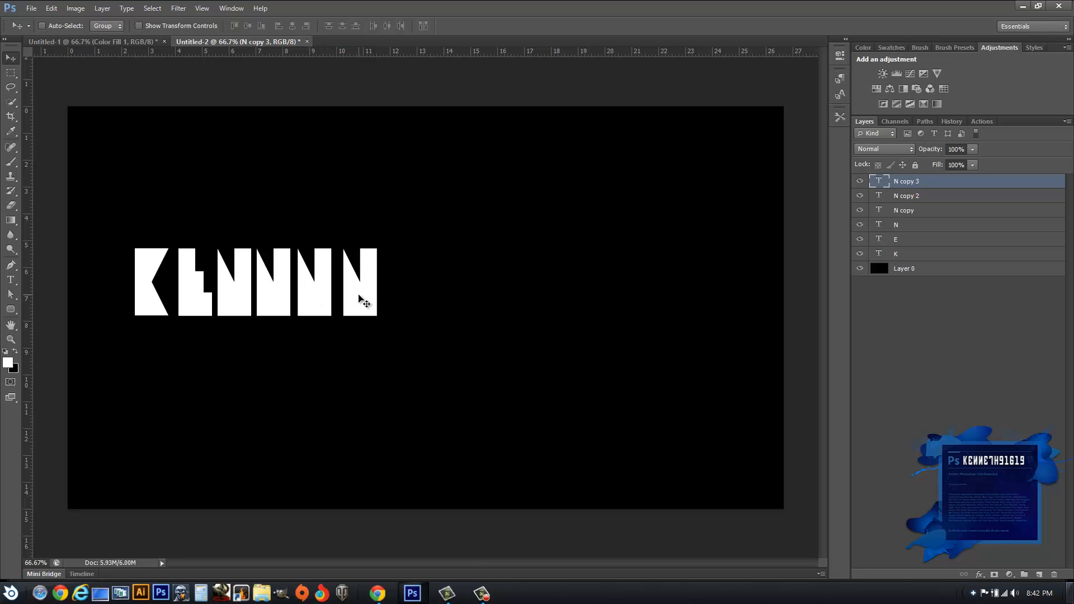
pyautogui.press('t')
pyautogui.doubleClick(325, 289)
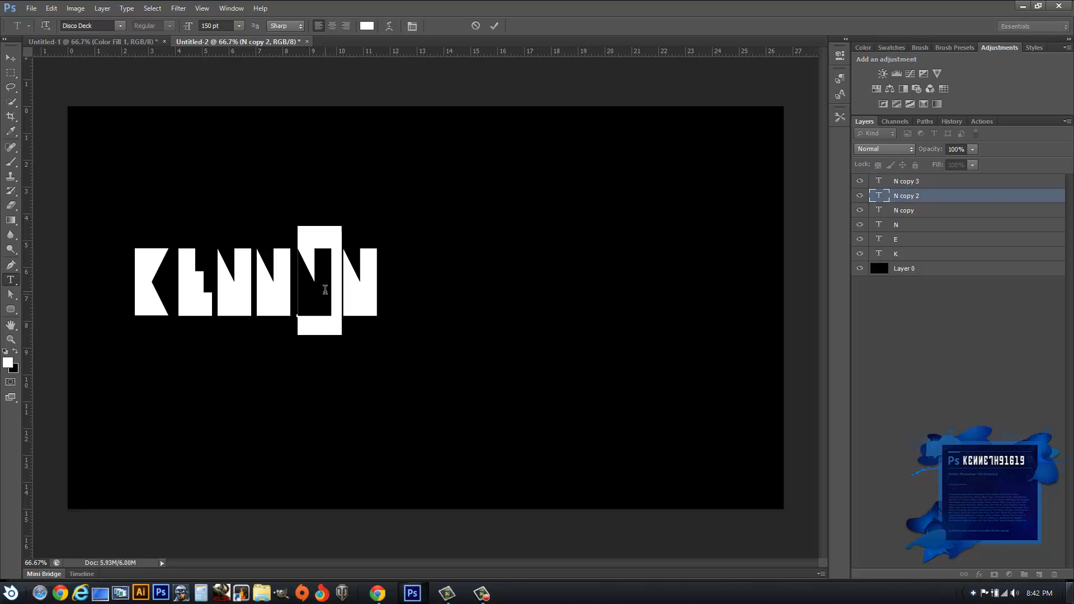
pyautogui.write('E')
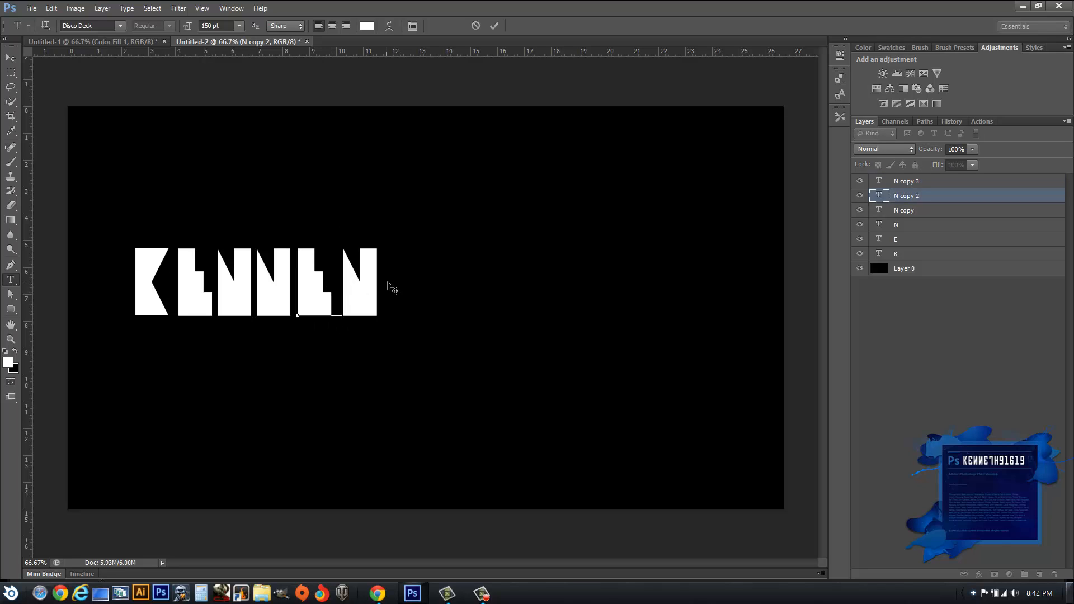
pyautogui.write('T')
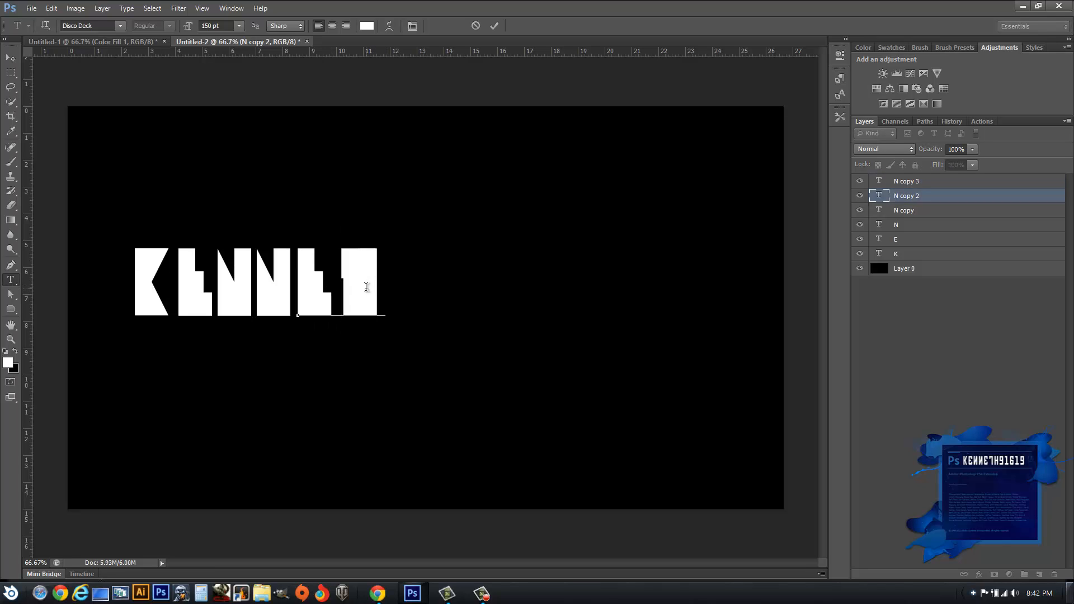
pyautogui.press('BackSpace')
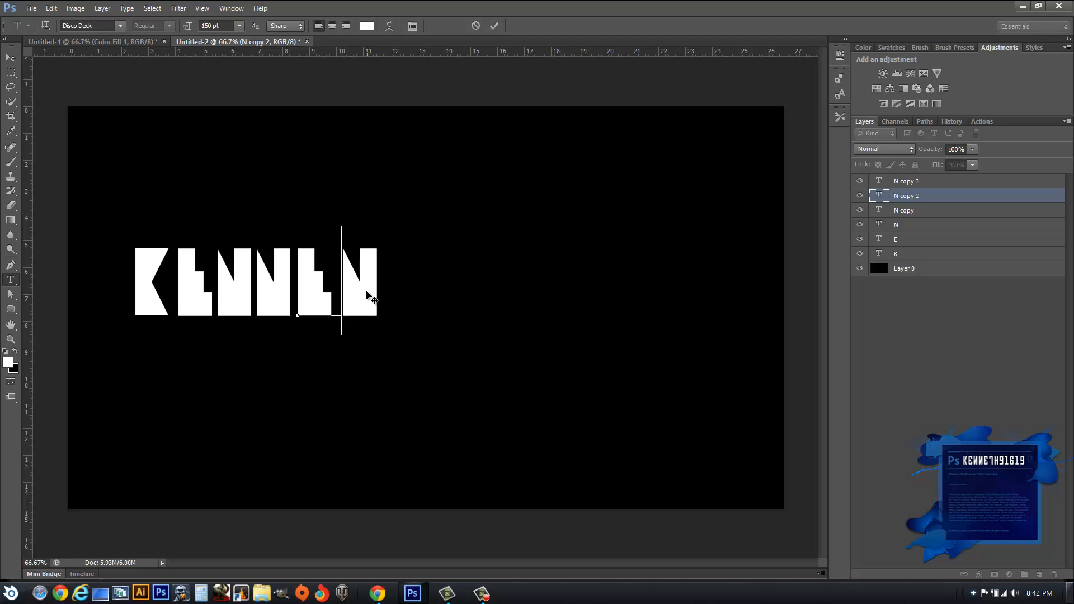
pyautogui.click(10, 58)
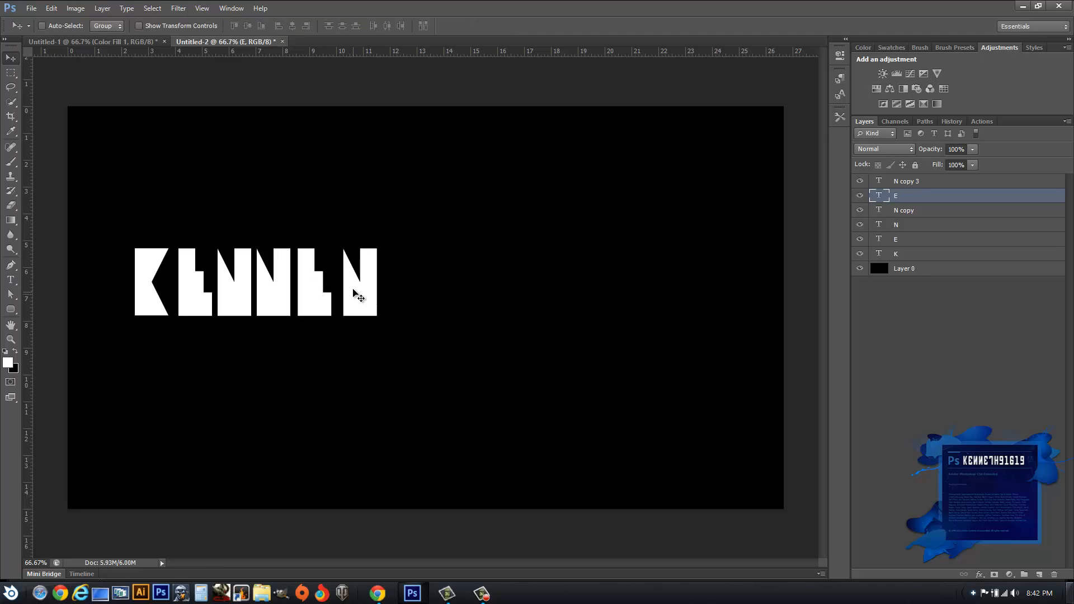
# Change the last N copy at the end of the row to a T.
pyautogui.press('t')
pyautogui.doubleClick(357, 290)
pyautogui.write('T')
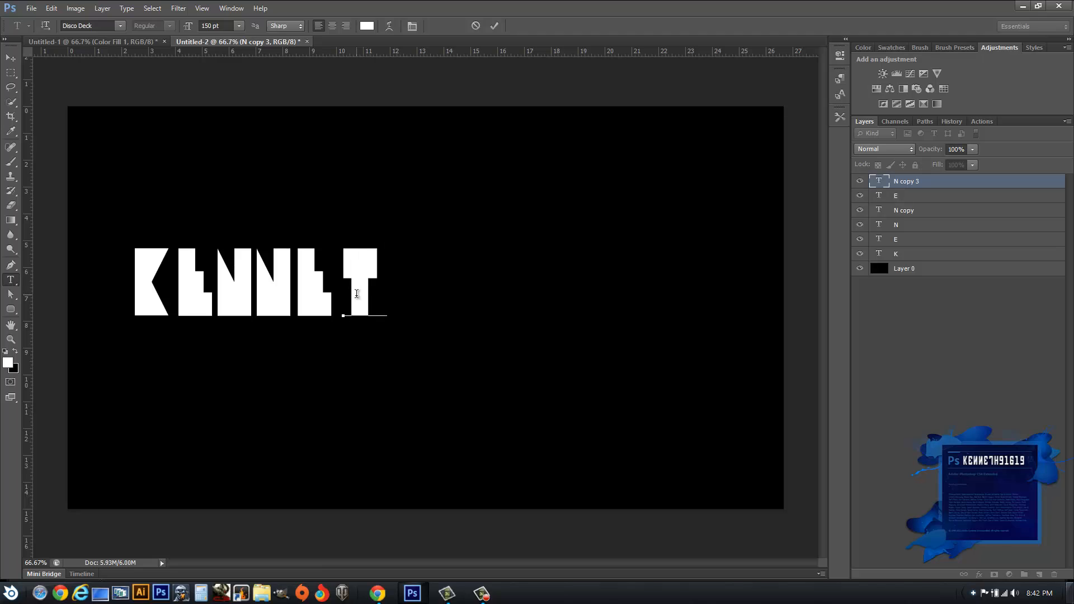
pyautogui.click(11, 59)
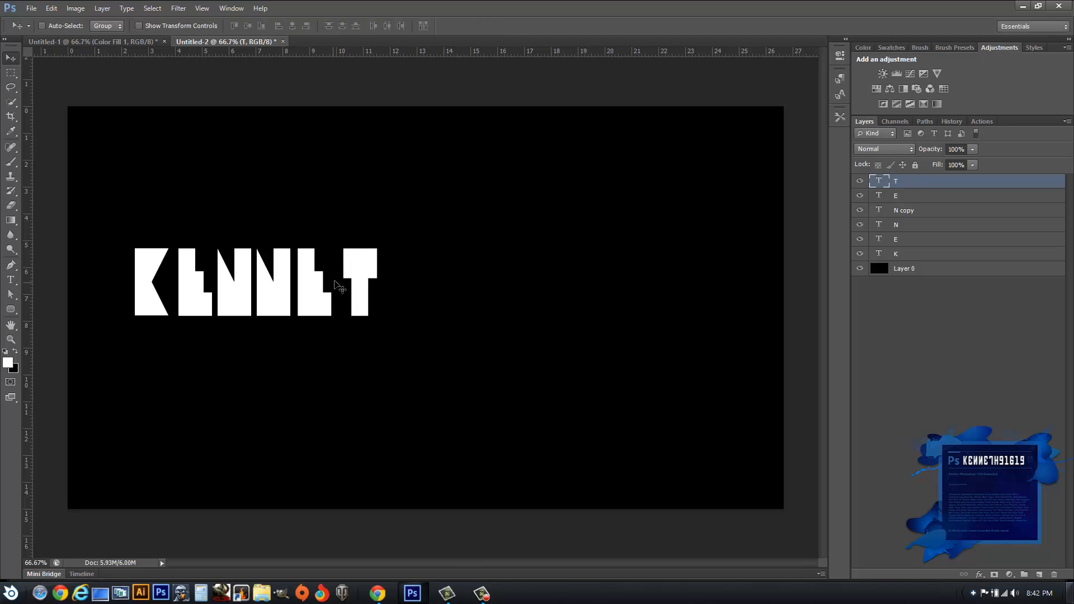
# Duplicate the T text layer to its right, close beside it, and change the copy to an H.
pyautogui.moveTo(376, 279); pyautogui.dragTo(405, 283)
pyautogui.press('t')
pyautogui.doubleClick(401, 273)
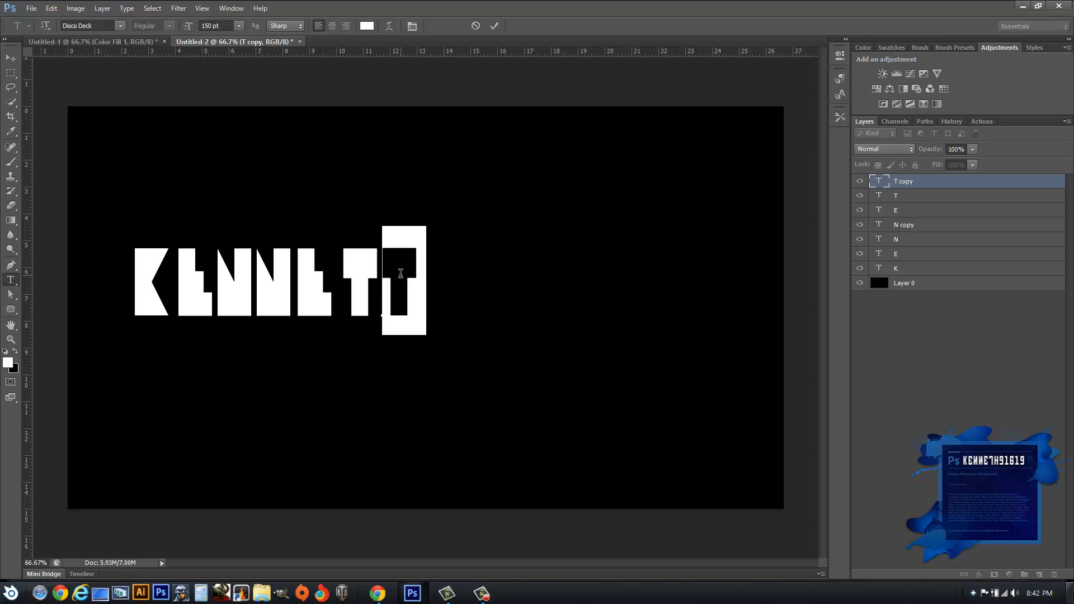
pyautogui.write('H')
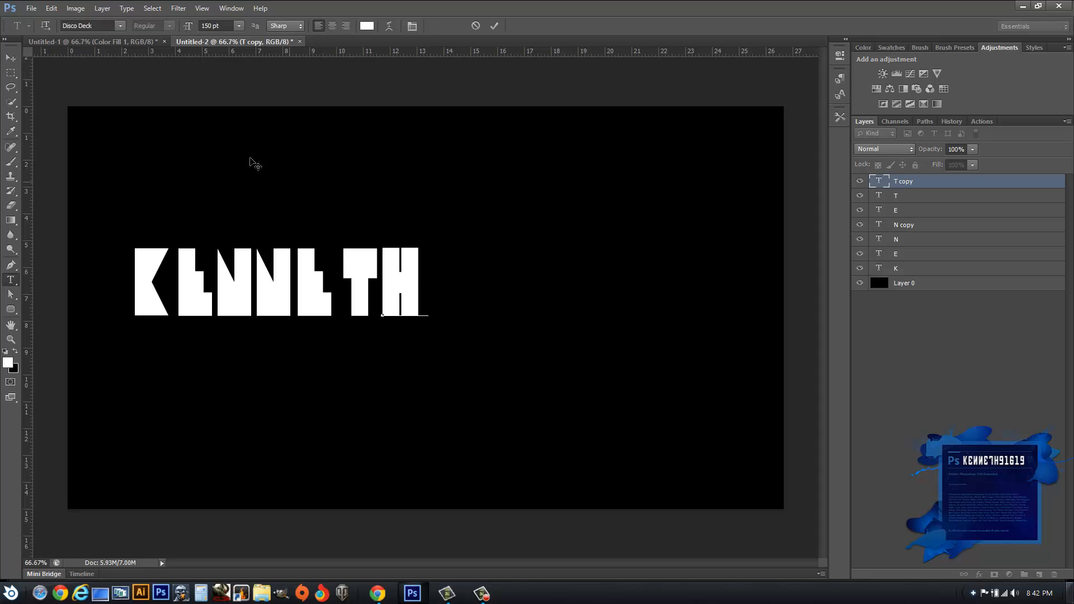
pyautogui.click(11, 58)
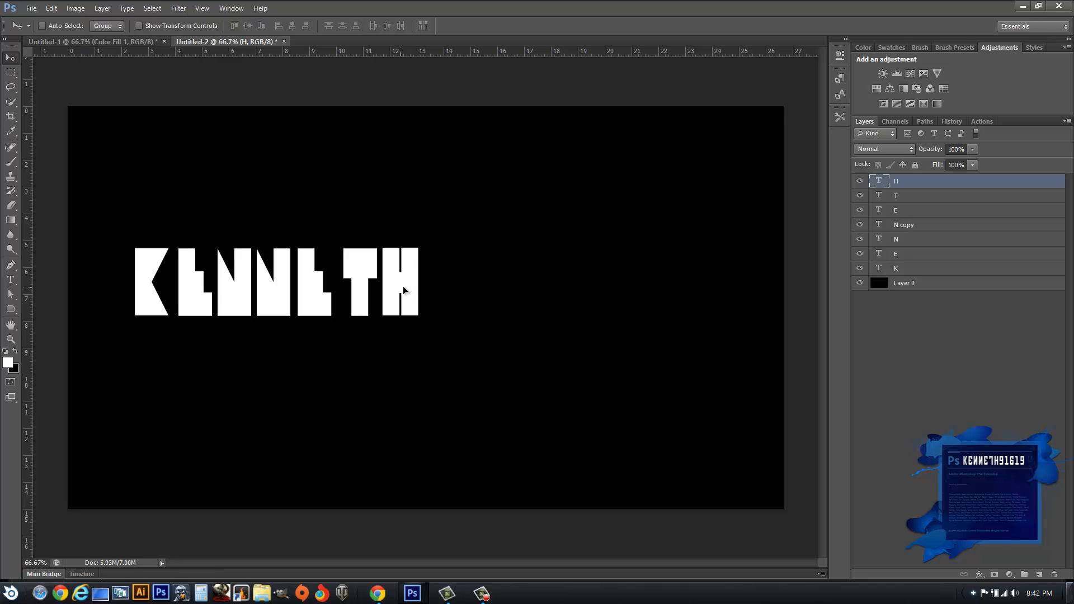
# Duplicate the H text layer to its right and change the copy to a 9.
pyautogui.moveTo(403, 290); pyautogui.dragTo(443, 291)
pyautogui.press('t')
pyautogui.doubleClick(443, 285)
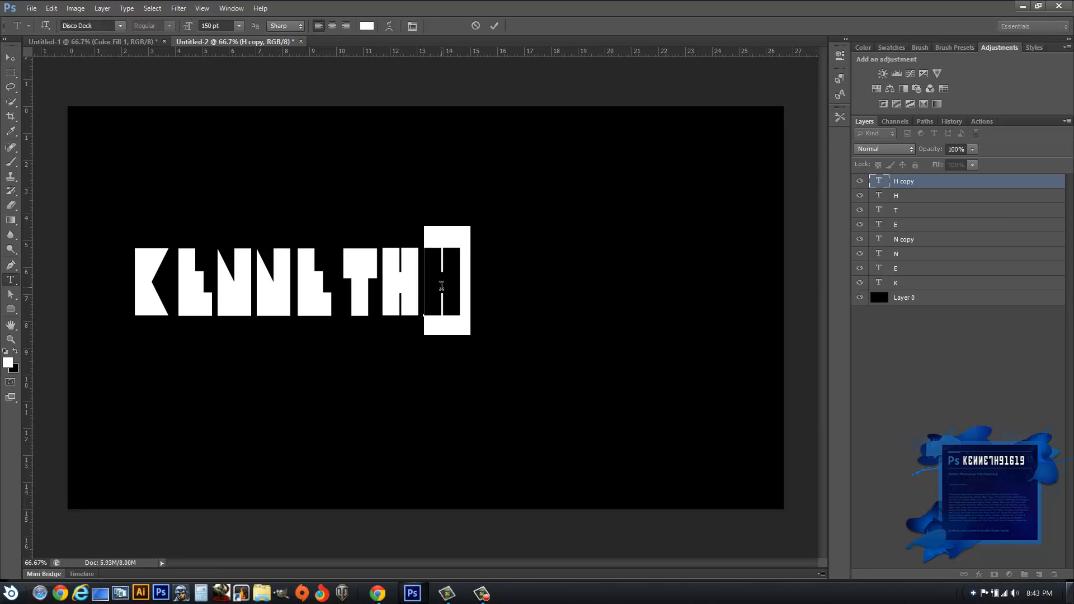
pyautogui.write('9')
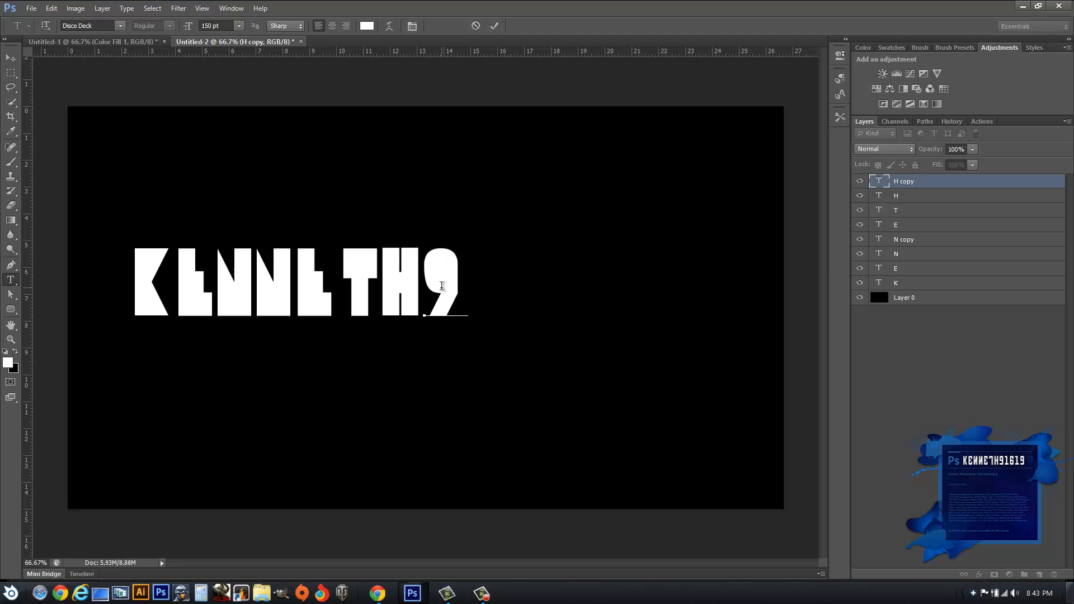
pyautogui.click(11, 57)
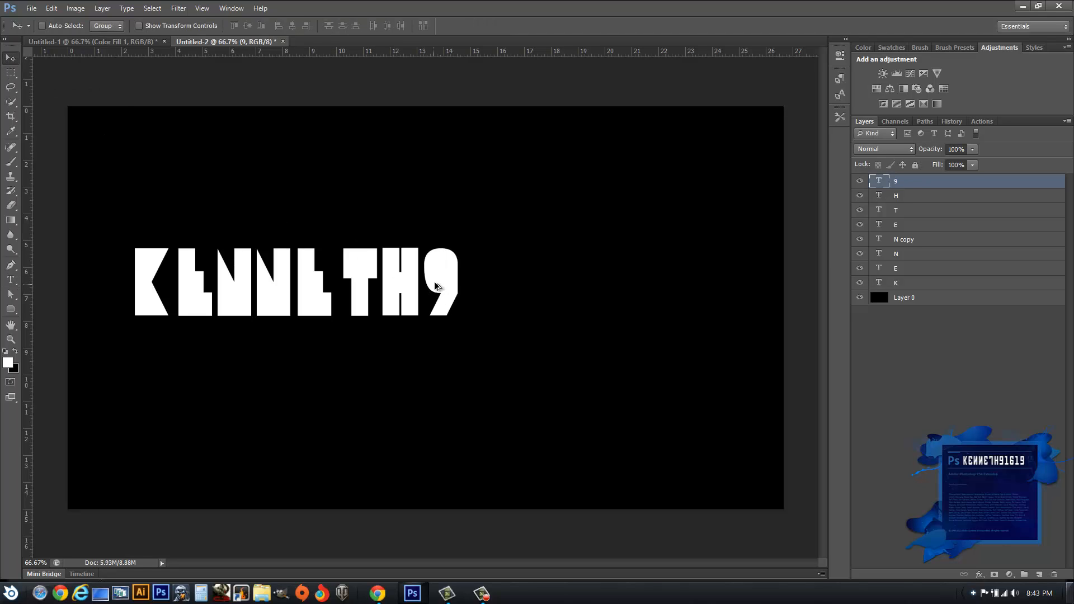
# Duplicate the 9 text layer to its right and change the copy to a 1.
pyautogui.moveTo(438, 284); pyautogui.dragTo(478, 285)
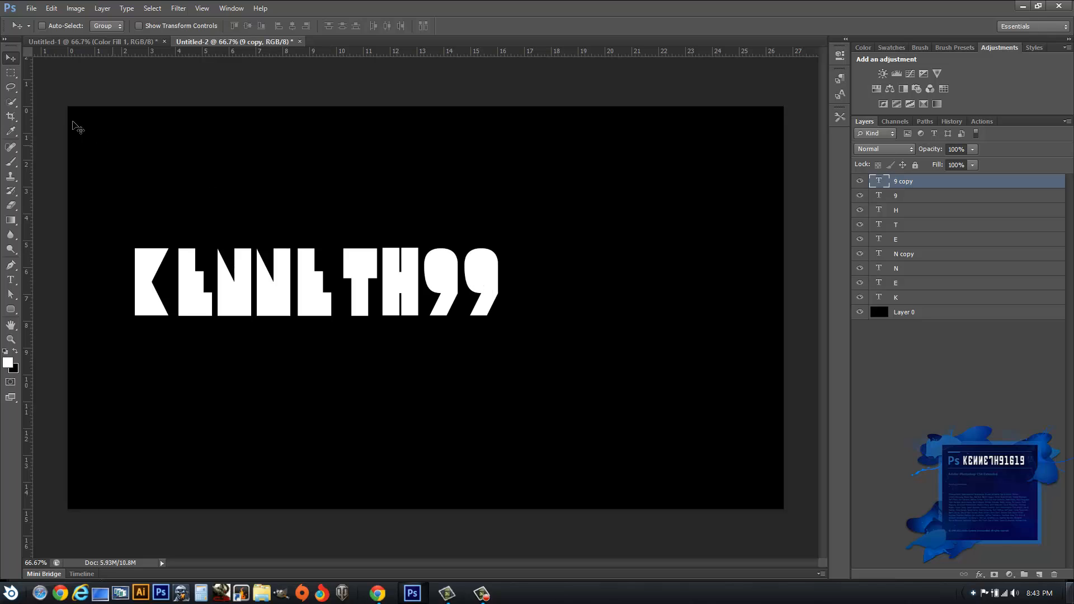
pyautogui.press('t')
pyautogui.doubleClick(478, 274)
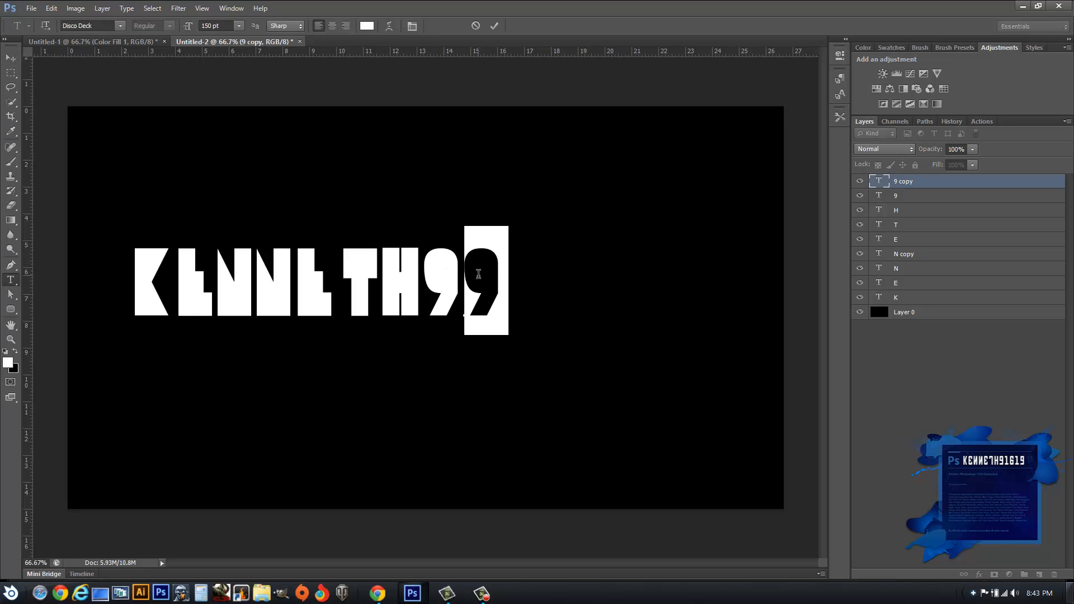
pyautogui.write('1')
pyautogui.hotkey('ctrl', 'Return')
pyautogui.press('v')
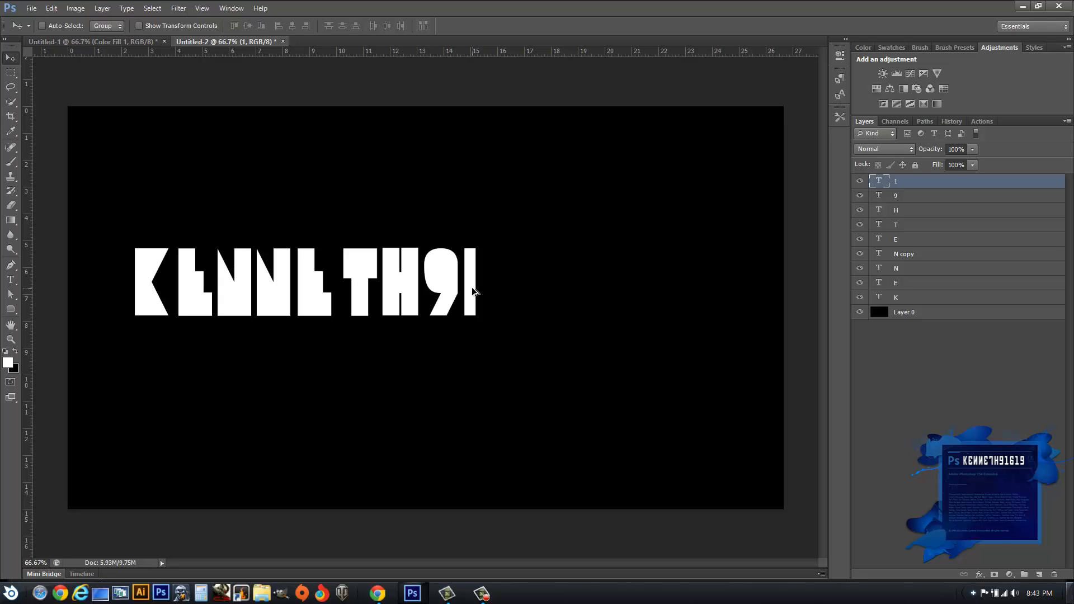
# Duplicate the 1 text layer to its right and change the copy to a 6.
pyautogui.moveTo(472, 290); pyautogui.dragTo(497, 294)
pyautogui.press('t')
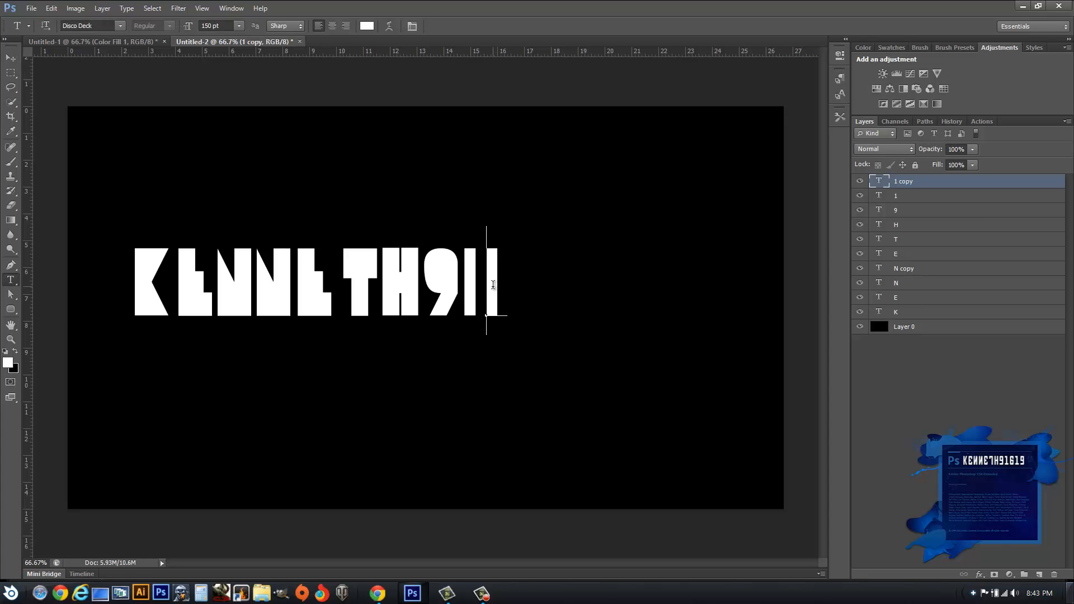
pyautogui.doubleClick(492, 284)
pyautogui.write('6')
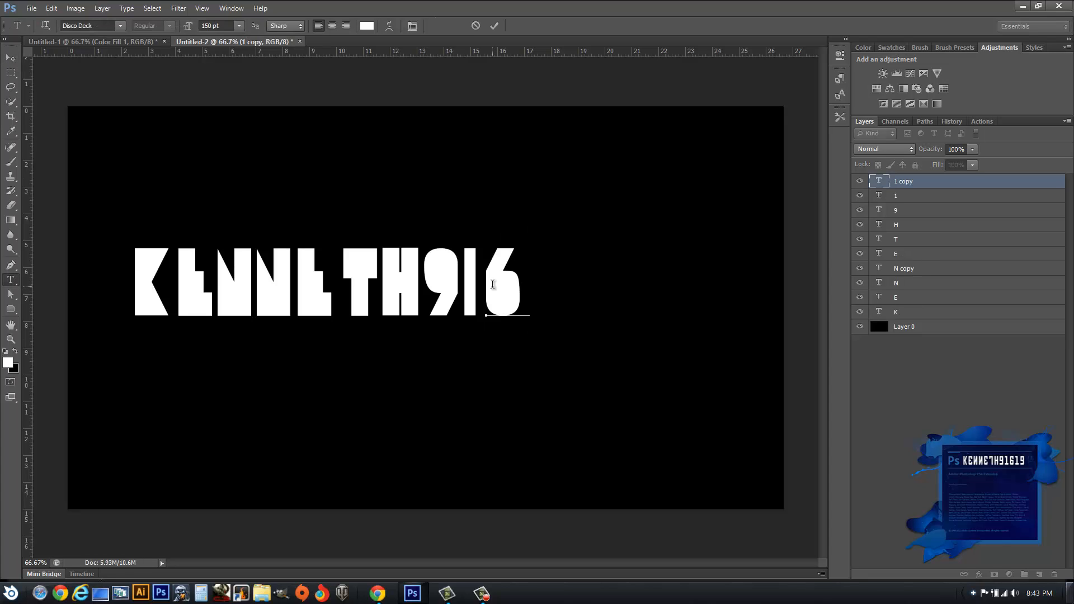
pyautogui.click(4, 58)
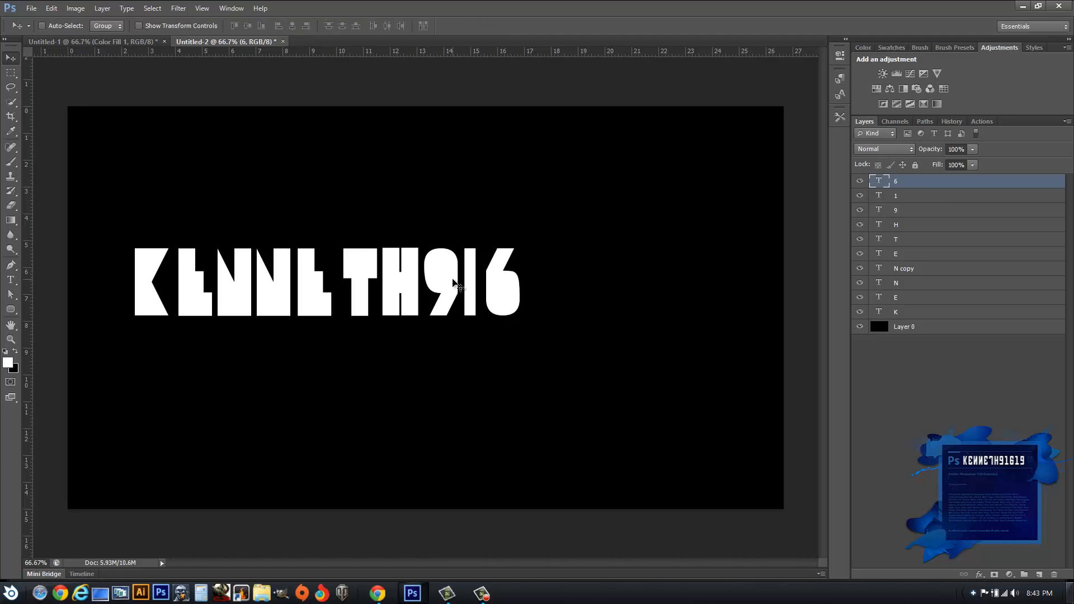
# Duplicate the 9 text layer to the row's end past the 6, and place a copy of the 1 in the gap between them.
pyautogui.click(900, 216)
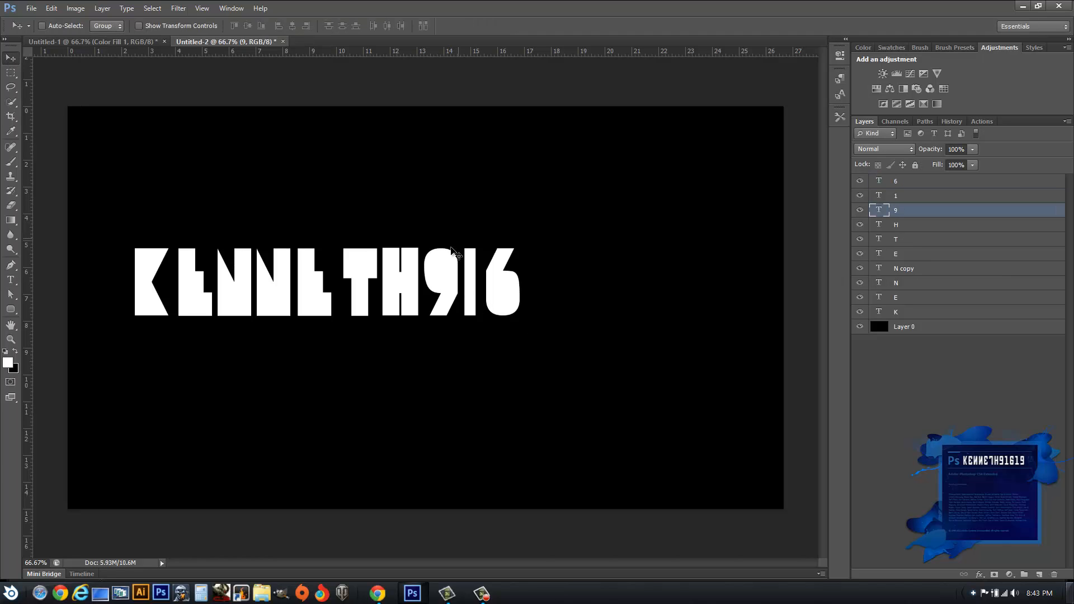
pyautogui.moveTo(442, 278); pyautogui.dragTo(549, 276)
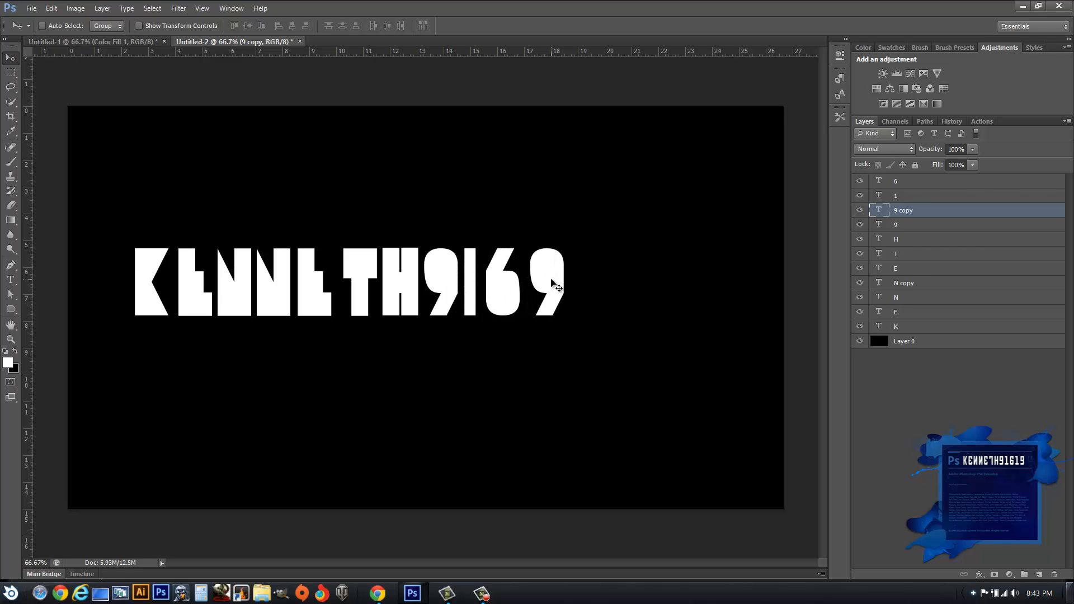
pyautogui.moveTo(551, 284); pyautogui.dragTo(577, 283)
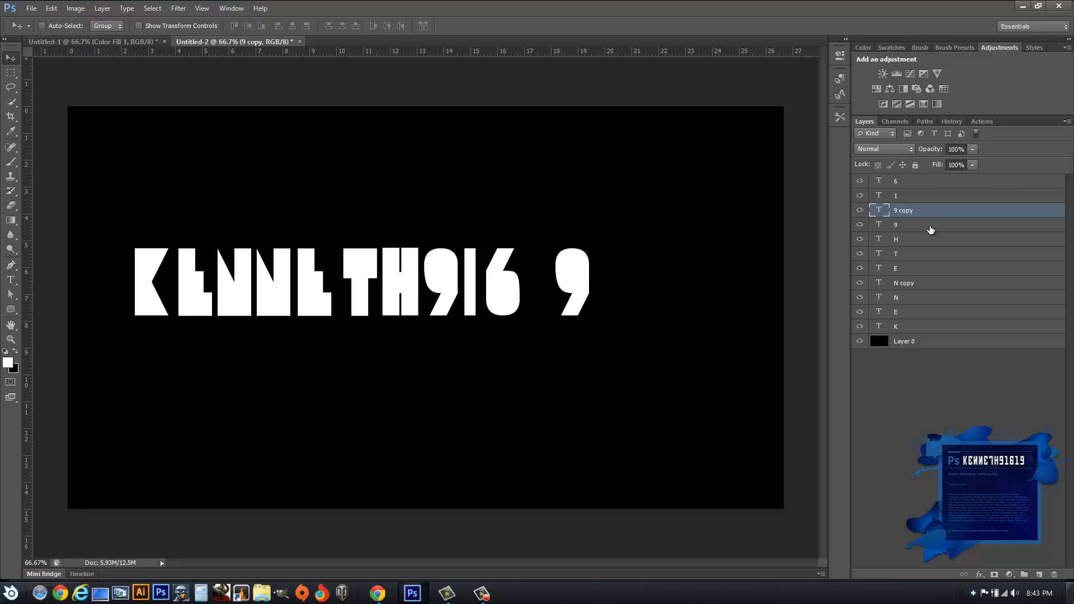
pyautogui.click(904, 195)
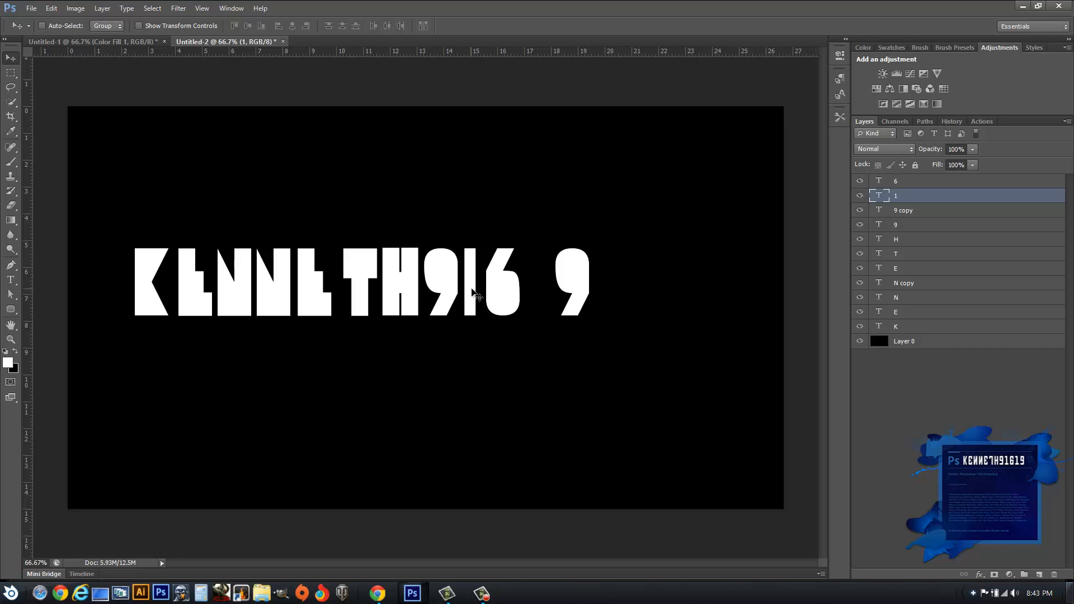
pyautogui.moveTo(478, 291); pyautogui.dragTo(545, 291)
pyautogui.click(913, 182)
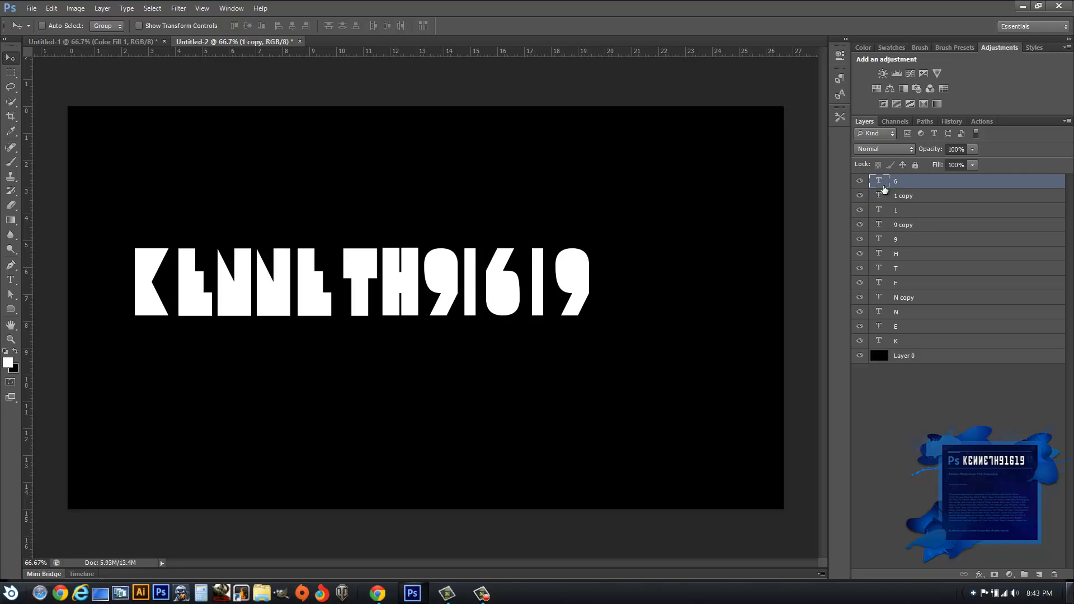
pyautogui.click(589, 286)
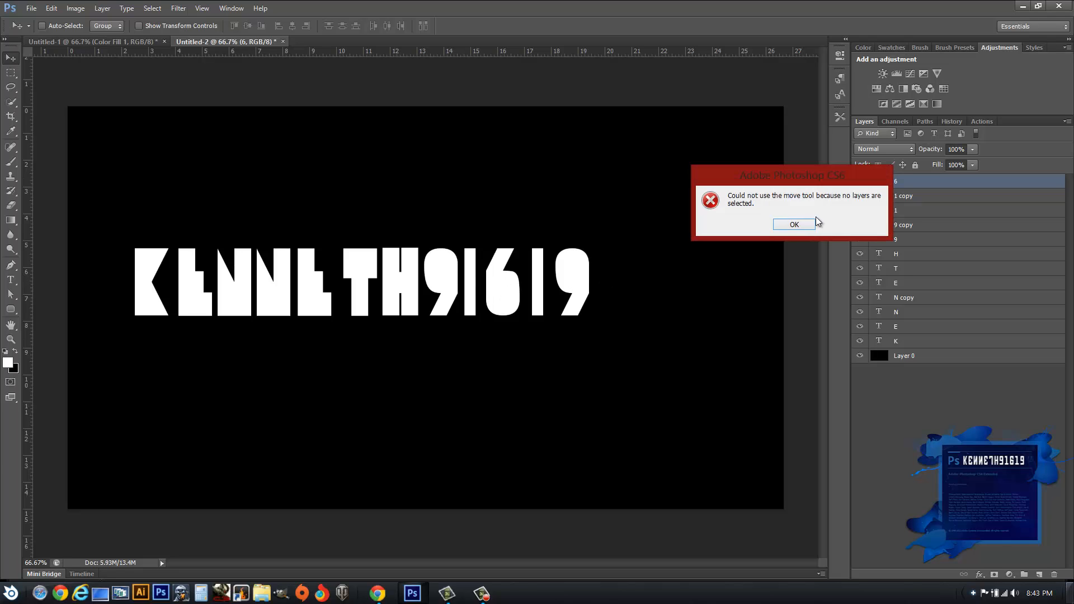
pyautogui.click(797, 225)
pyautogui.moveTo(509, 279); pyautogui.dragTo(622, 280)
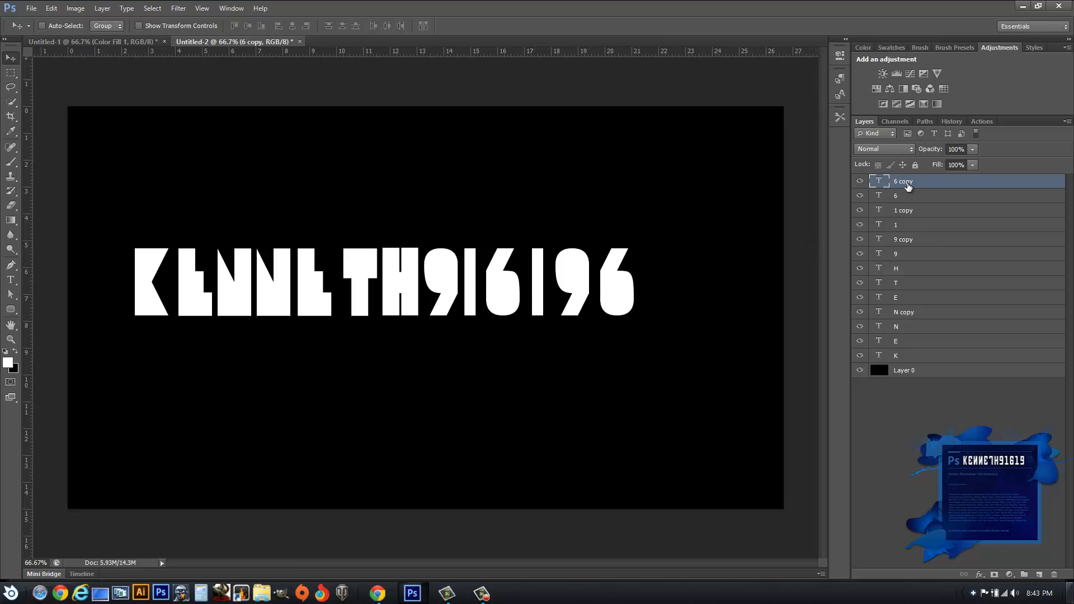
pyautogui.press('Delete')
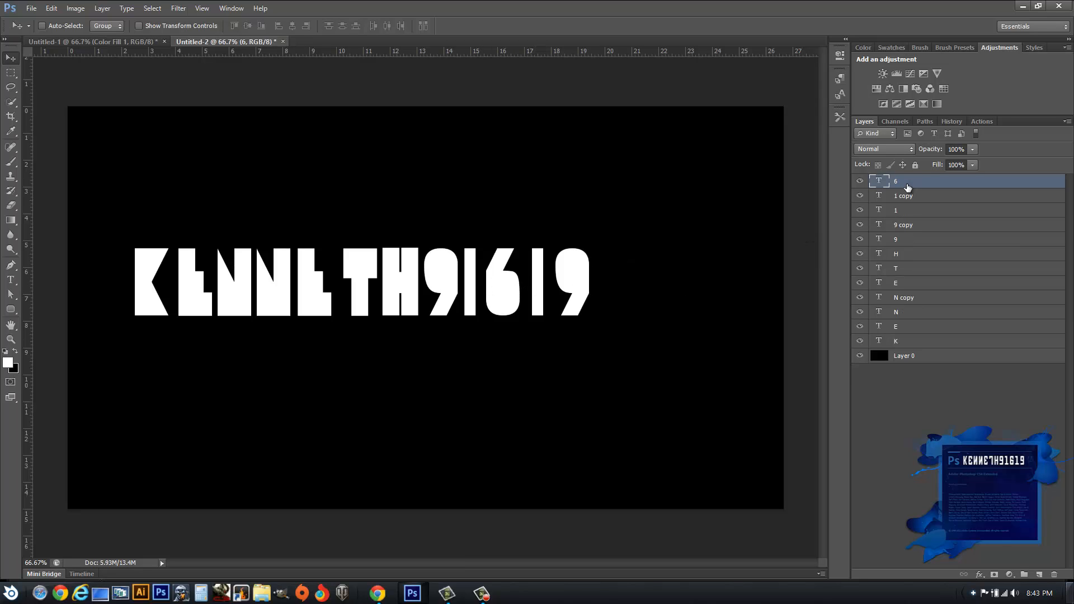
pyautogui.doubleClick(908, 195)
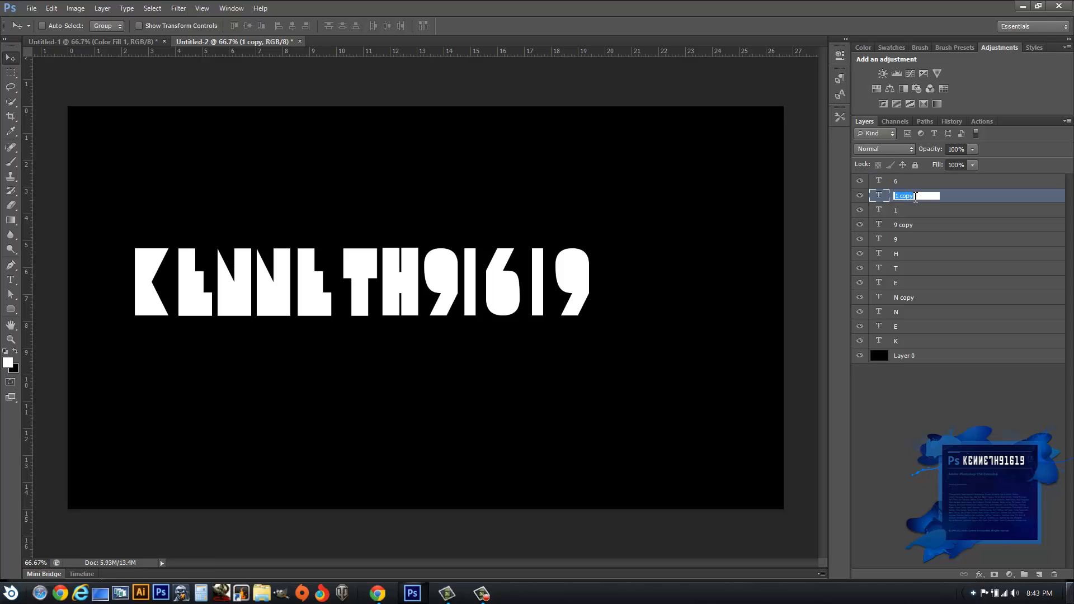
pyautogui.click(920, 228)
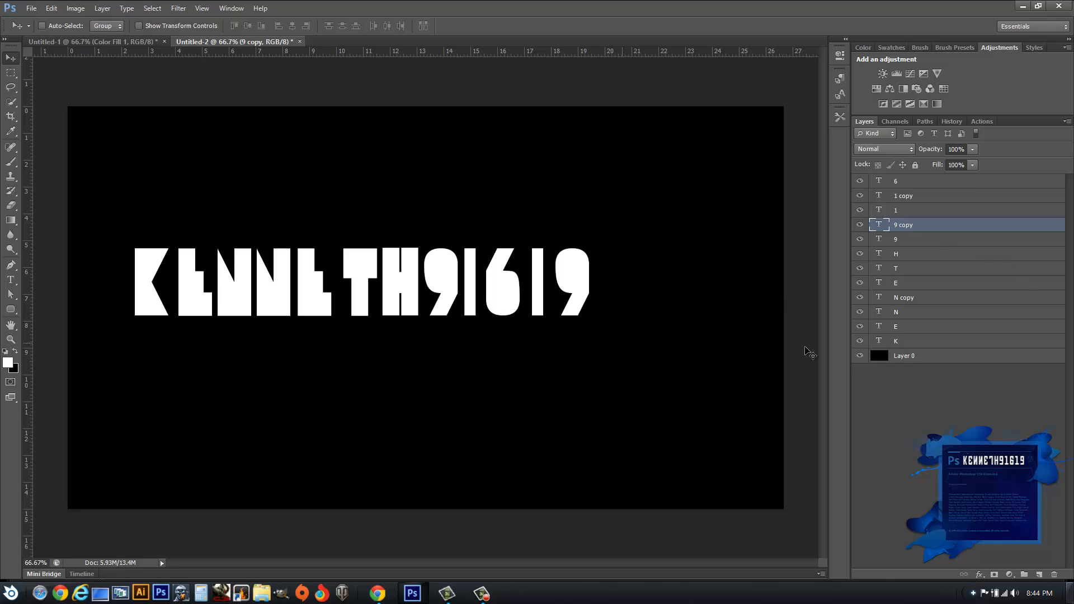
# Nudge the K text layer right, close to the first E.
pyautogui.click(908, 336)
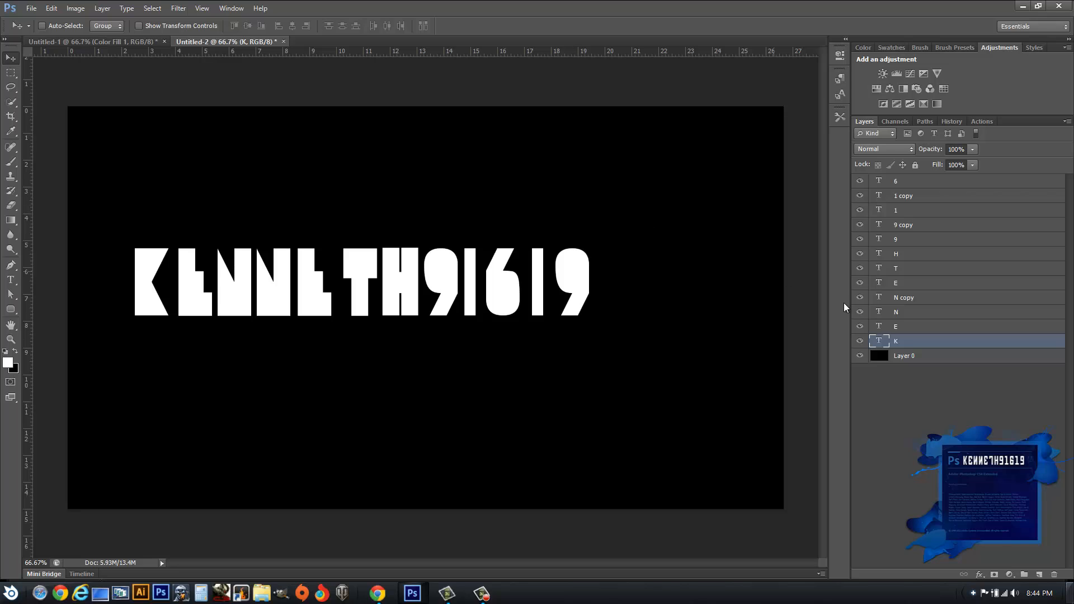
pyautogui.press('Right')
pyautogui.press('Right')
pyautogui.press('Right')
pyautogui.press('Right')
pyautogui.press('Right')
pyautogui.press('Right')
pyautogui.press('Right')
pyautogui.press('Right')
pyautogui.press('Right')
pyautogui.press('Right')
pyautogui.press('Right')
pyautogui.press('Right')
pyautogui.press('Right')
pyautogui.press('Right')
pyautogui.press('Right')
pyautogui.press('Right')
pyautogui.press('Right')
pyautogui.press('Right')
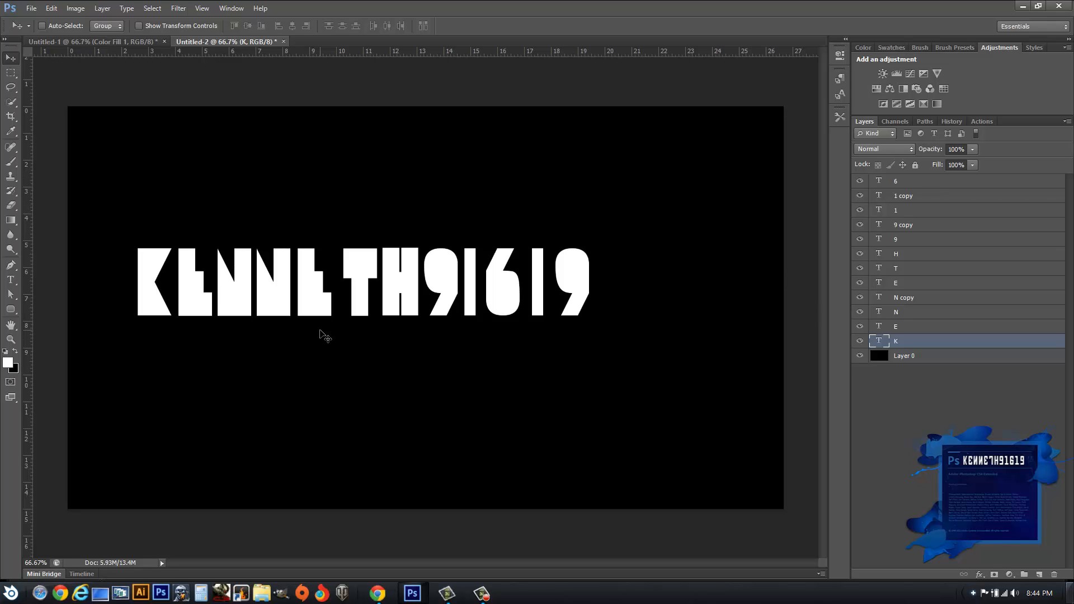
pyautogui.press('Right')
pyautogui.press('Right')
pyautogui.press('Right')
pyautogui.press('Right')
pyautogui.press('Right')
pyautogui.press('Right')
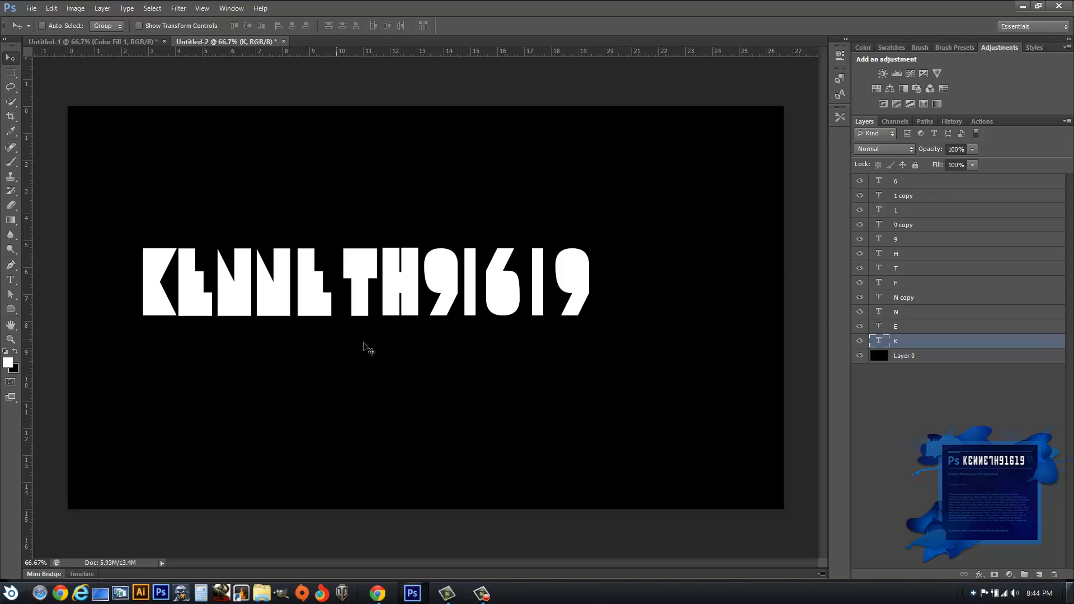
# Close the remaining gap between the K and the first E, and shift the K down slightly to line up with it.
pyautogui.click(897, 326)
pyautogui.click(911, 341)
pyautogui.press('z')
pyautogui.click(161, 305)
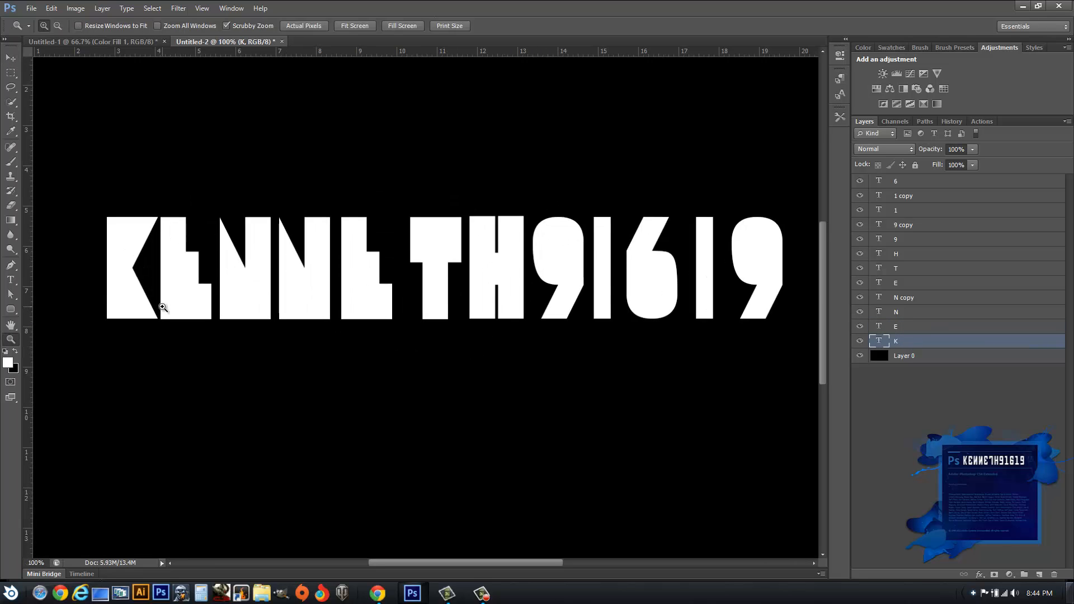
pyautogui.click(160, 305)
pyautogui.scroll(1, 177, 293)
pyautogui.press('v')
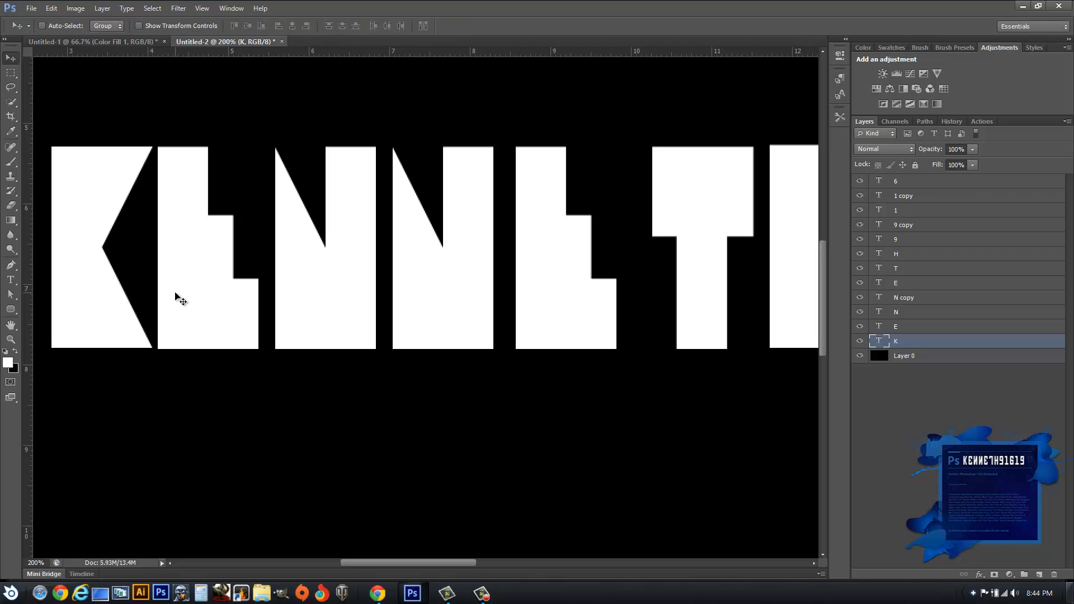
pyautogui.press('Right')
pyautogui.press('Right')
pyautogui.press('Right')
pyautogui.press('Right')
pyautogui.press('Right')
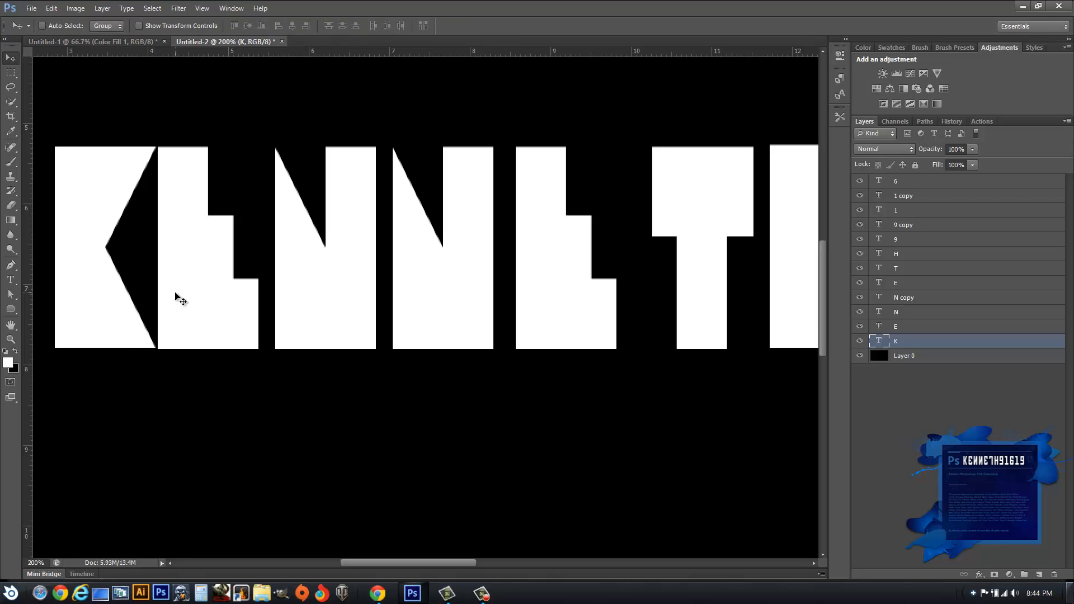
pyautogui.press('Left')
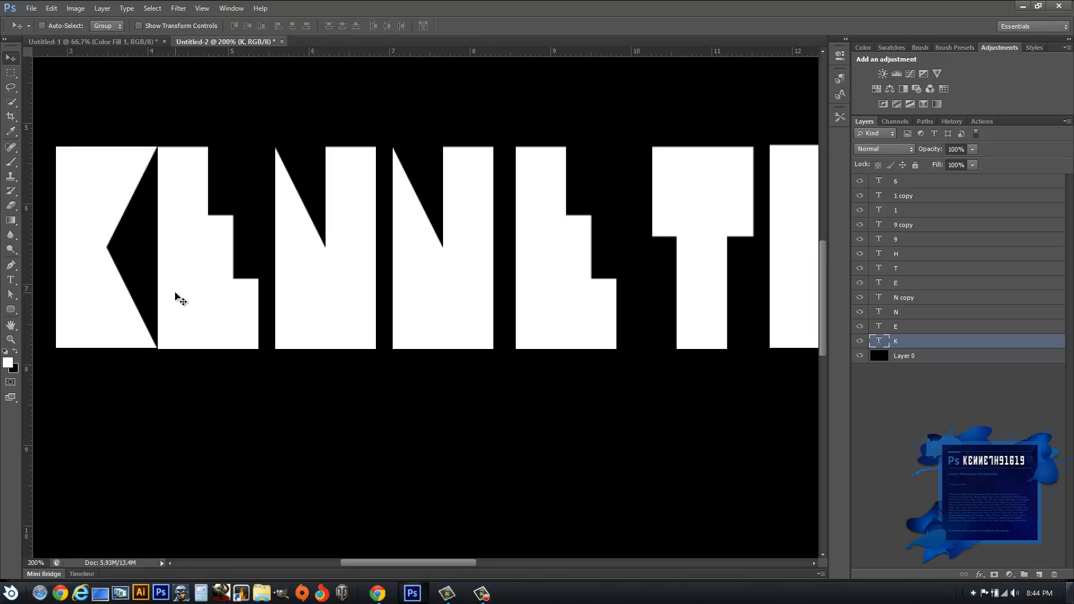
pyautogui.press('Right')
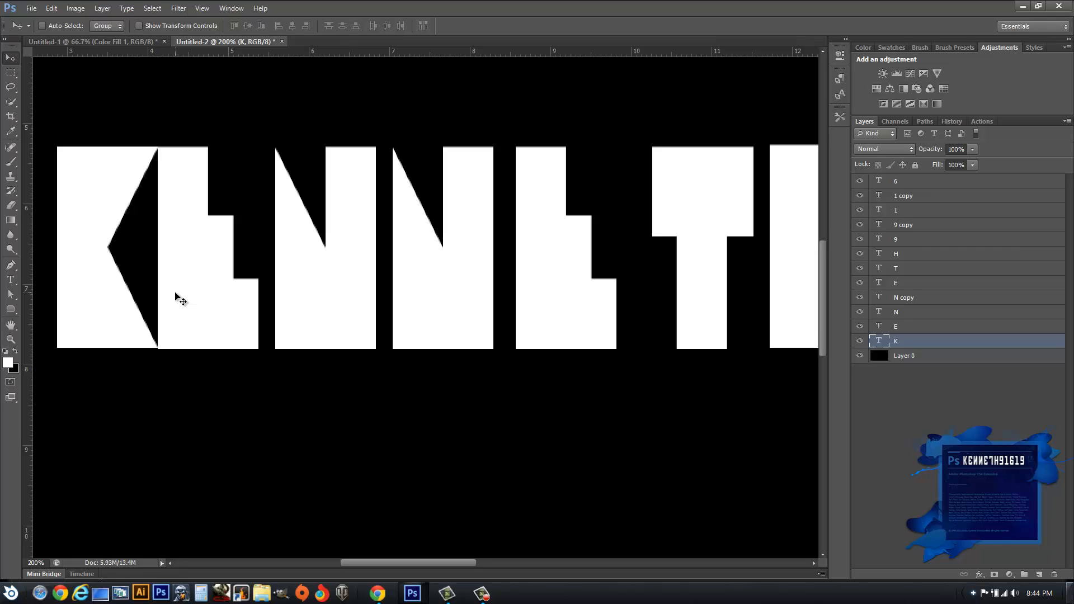
pyautogui.moveTo(104, 268); pyautogui.dragTo(104, 270)
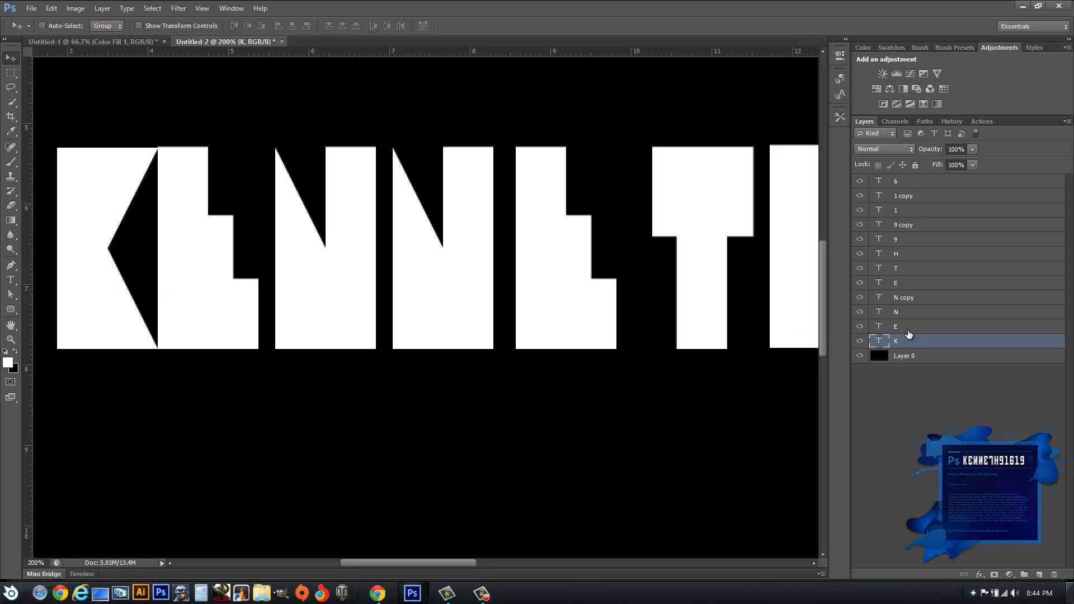
# Nudge the first N text layer left until its edge touches the first E.
pyautogui.click(911, 314)
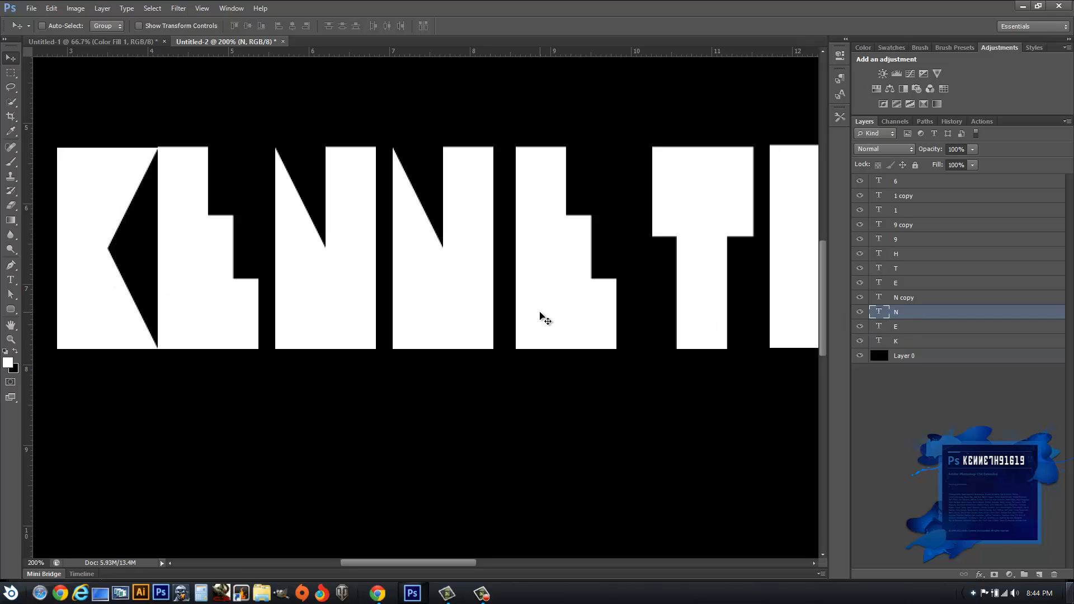
pyautogui.press('Left')
pyautogui.press('Left')
pyautogui.press('Left')
pyautogui.press('Left')
pyautogui.press('Left')
pyautogui.press('Left')
pyautogui.press('Left')
pyautogui.press('Left')
pyautogui.press('Left')
pyautogui.press('Left')
pyautogui.press('Left')
pyautogui.press('Left')
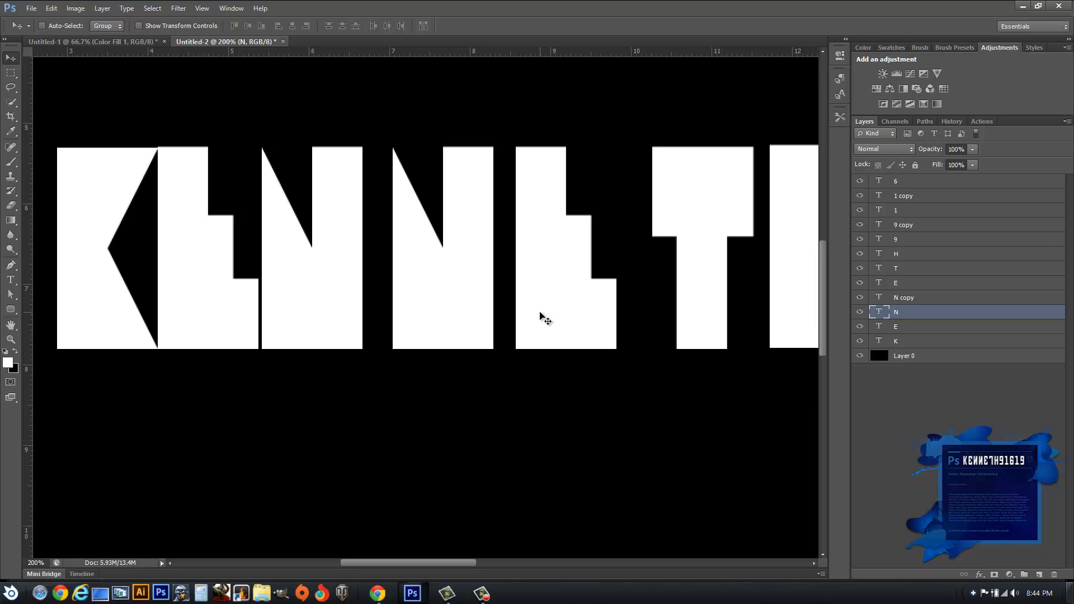
pyautogui.press('Left')
pyautogui.press('Left')
pyautogui.press('Left')
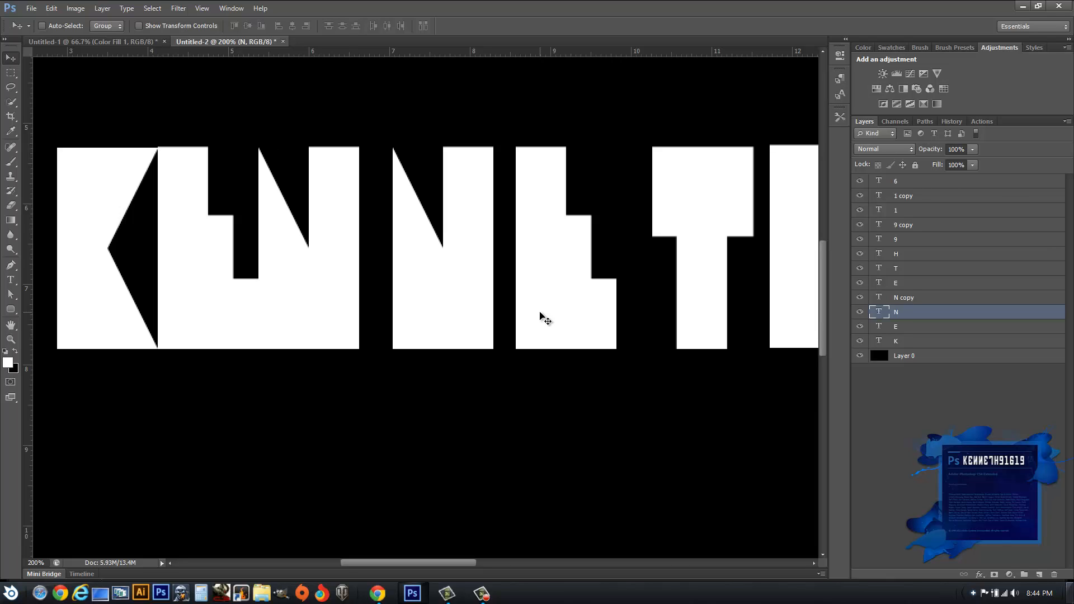
# Nudge the N copy text layer left until its edge touches the first N.
pyautogui.click(901, 297)
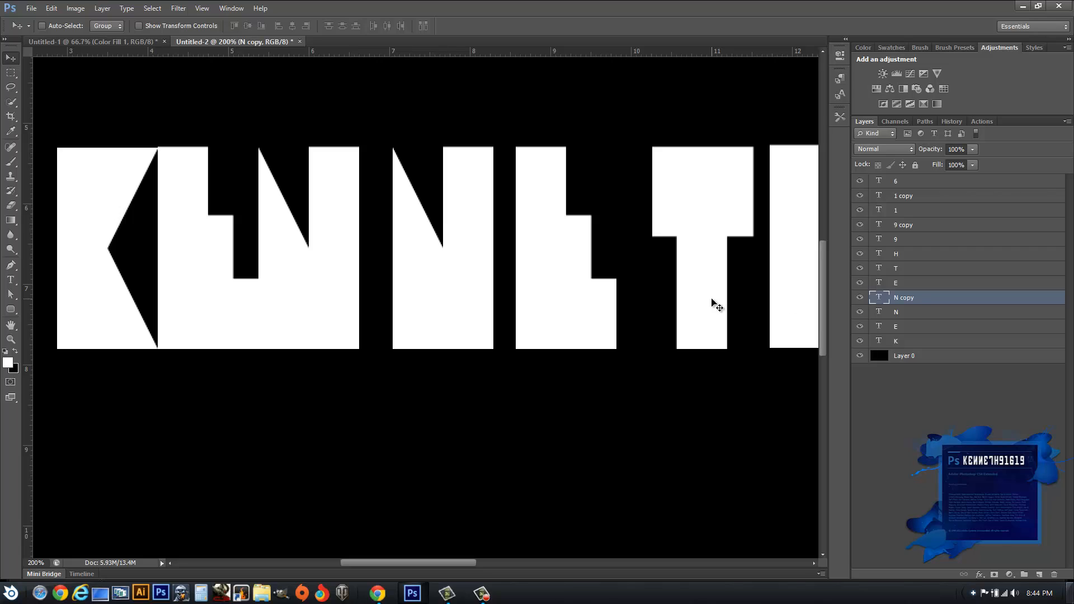
pyautogui.press('Left')
pyautogui.press('Left')
pyautogui.press('Left')
pyautogui.press('Left')
pyautogui.press('Left')
pyautogui.press('Left')
pyautogui.press('Left')
pyautogui.press('Left')
pyautogui.press('Left')
pyautogui.press('Left')
pyautogui.press('Left')
pyautogui.press('Left')
pyautogui.press('Left')
pyautogui.press('Left')
pyautogui.press('Left')
pyautogui.press('Left')
pyautogui.press('Left')
pyautogui.press('Left')
pyautogui.press('Left')
pyautogui.press('Left')
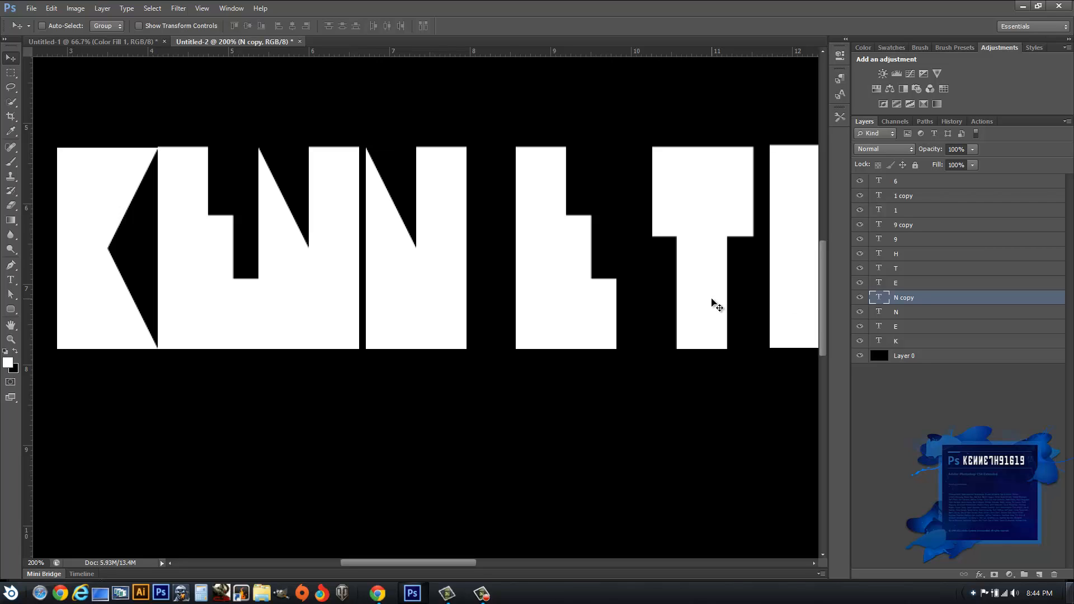
pyautogui.press('Left')
pyautogui.press('Left')
pyautogui.press('Left')
pyautogui.press('Left')
pyautogui.press('Left')
pyautogui.press('Left')
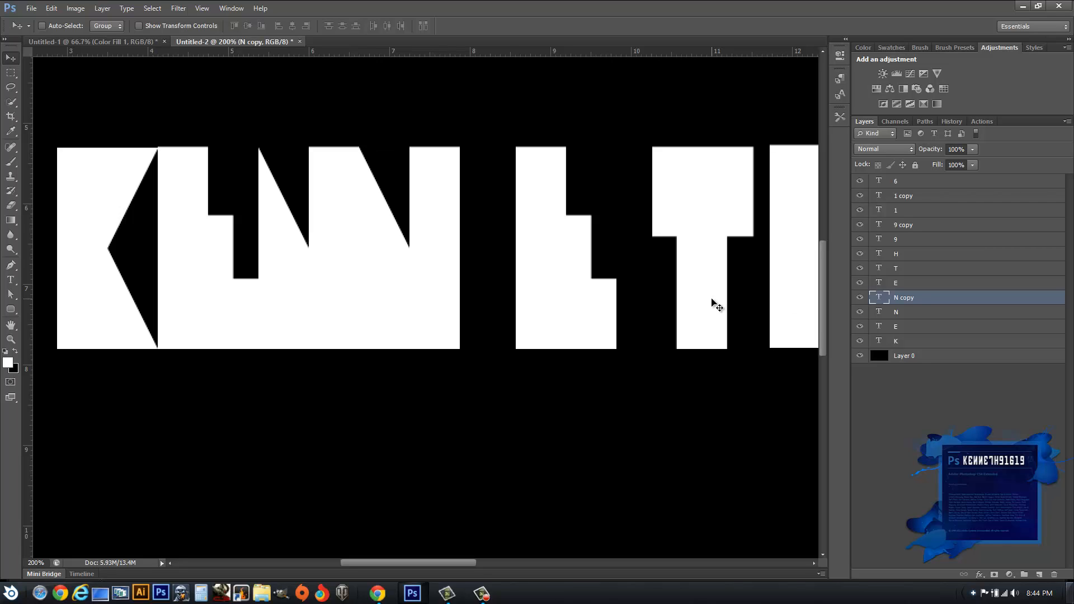
# Nudge the second E text layer left against the edge of the second N.
pyautogui.click(910, 284)
pyautogui.press('Left')
pyautogui.press('Left')
pyautogui.press('Left')
pyautogui.press('Left')
pyautogui.press('Left')
pyautogui.press('Left')
pyautogui.press('Left')
pyautogui.press('Left')
pyautogui.press('Left')
pyautogui.press('Left')
pyautogui.press('Left')
pyautogui.press('Left')
pyautogui.press('Left')
pyautogui.press('Left')
pyautogui.press('Left')
pyautogui.press('Left')
pyautogui.press('Left')
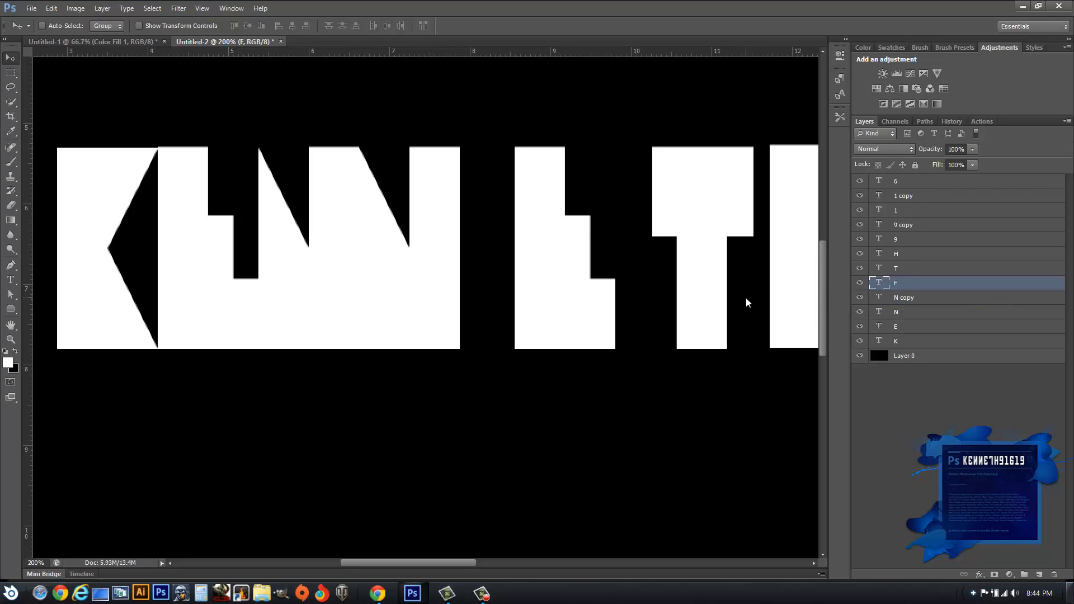
pyautogui.press('Left')
pyautogui.press('Left')
pyautogui.press('Left')
pyautogui.press('Left')
pyautogui.press('Left')
pyautogui.press('Left')
pyautogui.press('Left')
pyautogui.press('Left')
pyautogui.press('Left')
pyautogui.press('Left')
pyautogui.press('Left')
pyautogui.press('Left')
pyautogui.press('Left')
pyautogui.press('Left')
pyautogui.press('Left')
pyautogui.press('Left')
pyautogui.press('Left')
pyautogui.press('Left')
pyautogui.press('Left')
pyautogui.press('Left')
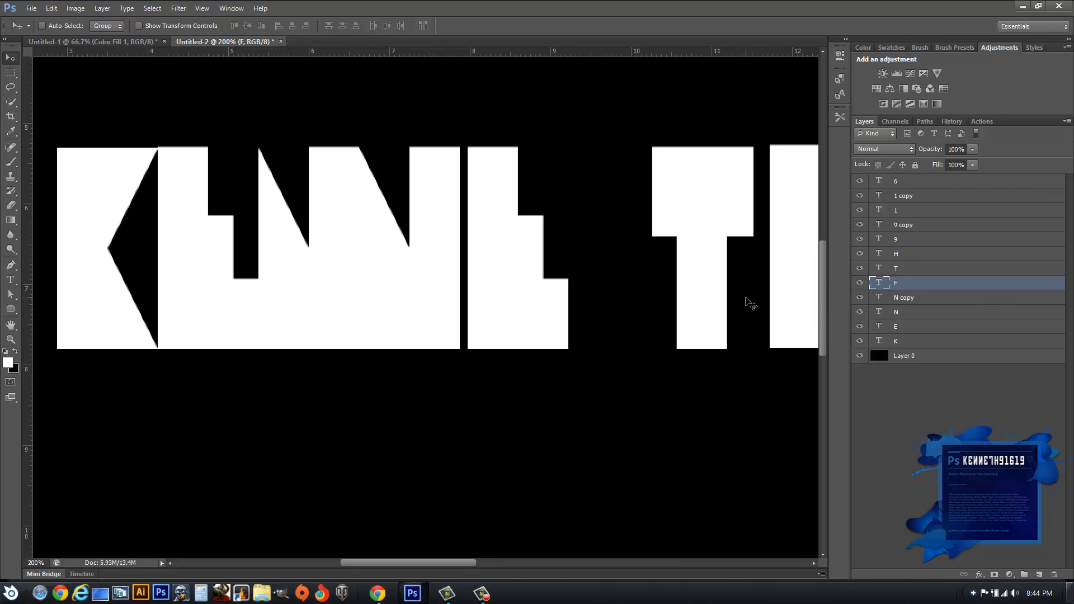
# Nudge the T text layer left until its stem touches the foot of the second E.
pyautogui.click(907, 273)
pyautogui.press('Left')
pyautogui.press('Left')
pyautogui.press('Left')
pyautogui.press('Left')
pyautogui.press('Left')
pyautogui.press('Left')
pyautogui.press('Left')
pyautogui.press('Left')
pyautogui.press('Left')
pyautogui.press('Left')
pyautogui.press('Left')
pyautogui.press('Left')
pyautogui.press('Left')
pyautogui.press('Left')
pyautogui.press('Left')
pyautogui.press('Left')
pyautogui.press('Left')
pyautogui.press('Left')
pyautogui.press('Left')
pyautogui.press('Left')
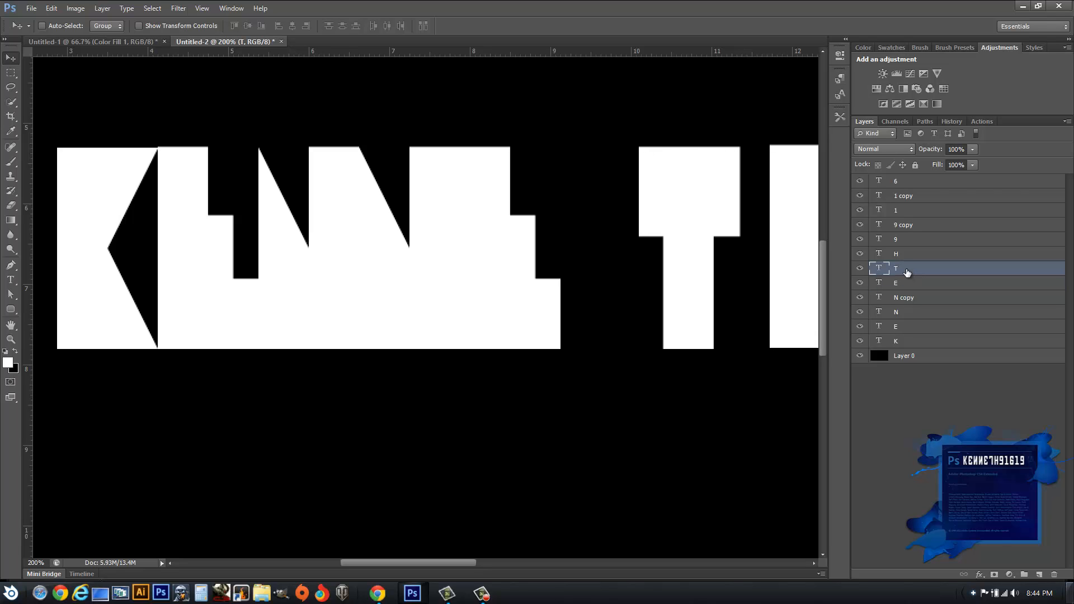
pyautogui.press('Left')
pyautogui.press('Left')
pyautogui.press('Left')
pyautogui.press('Left')
pyautogui.press('Left')
pyautogui.press('Left')
pyautogui.press('Left')
pyautogui.press('Left')
pyautogui.press('Left')
pyautogui.press('Left')
pyautogui.press('Left')
pyautogui.press('Left')
pyautogui.press('Left')
pyautogui.press('Left')
pyautogui.press('Left')
pyautogui.press('Left')
pyautogui.press('Left')
pyautogui.press('Left')
pyautogui.press('Left')
pyautogui.press('Left')
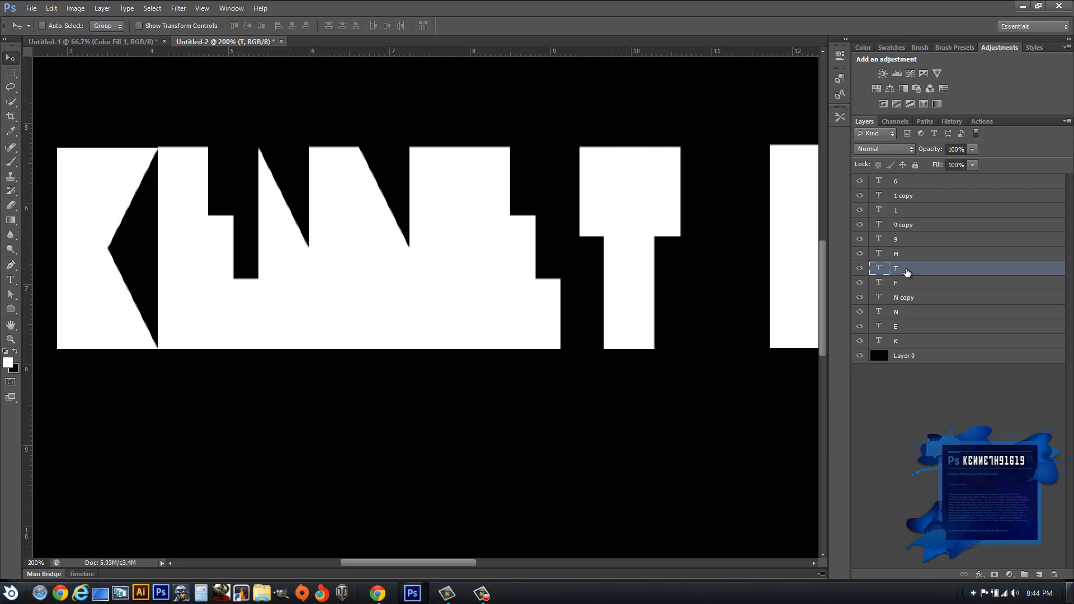
pyautogui.press('Left')
pyautogui.press('Left')
pyautogui.press('Left')
pyautogui.press('Left')
pyautogui.press('Left')
pyautogui.press('Left')
pyautogui.press('Left')
pyautogui.press('Left')
pyautogui.press('Left')
pyautogui.press('Left')
pyautogui.press('Left')
pyautogui.press('Left')
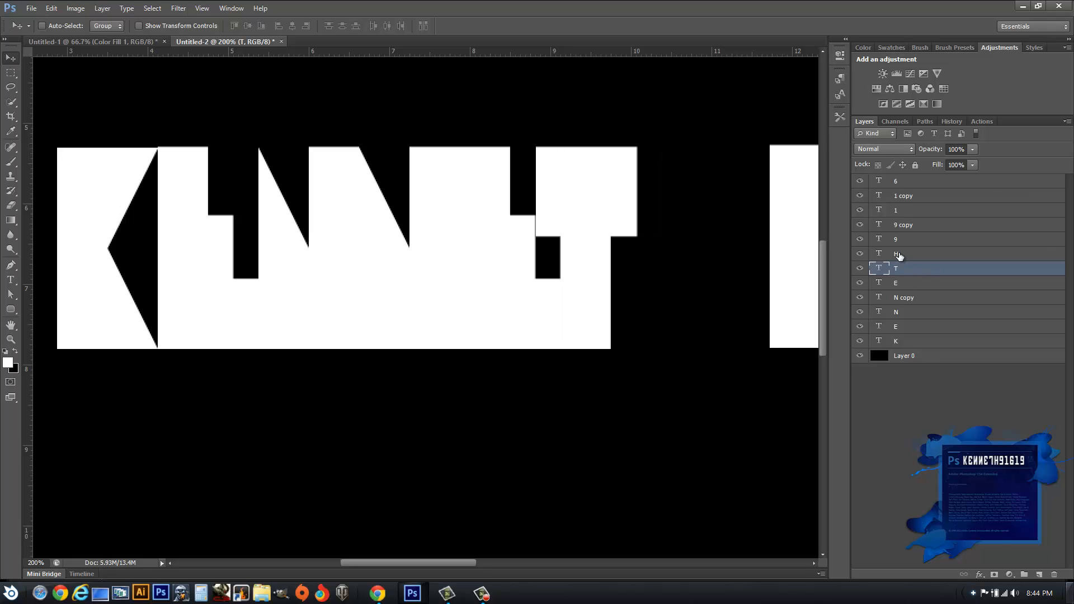
# Move the H text layer left against the T's crossbar and lower it slightly to line up with the other letters.
pyautogui.click(898, 254)
pyautogui.press('Left')
pyautogui.press('Left')
pyautogui.press('Left')
pyautogui.press('Left')
pyautogui.press('Left')
pyautogui.press('Left')
pyautogui.press('Left')
pyautogui.press('Left')
pyautogui.press('Left')
pyautogui.press('Left')
pyautogui.press('Left')
pyautogui.press('Left')
pyautogui.press('Left')
pyautogui.press('Left')
pyautogui.press('Left')
pyautogui.press('Left')
pyautogui.press('Left')
pyautogui.press('Left')
pyautogui.press('Left')
pyautogui.press('Left')
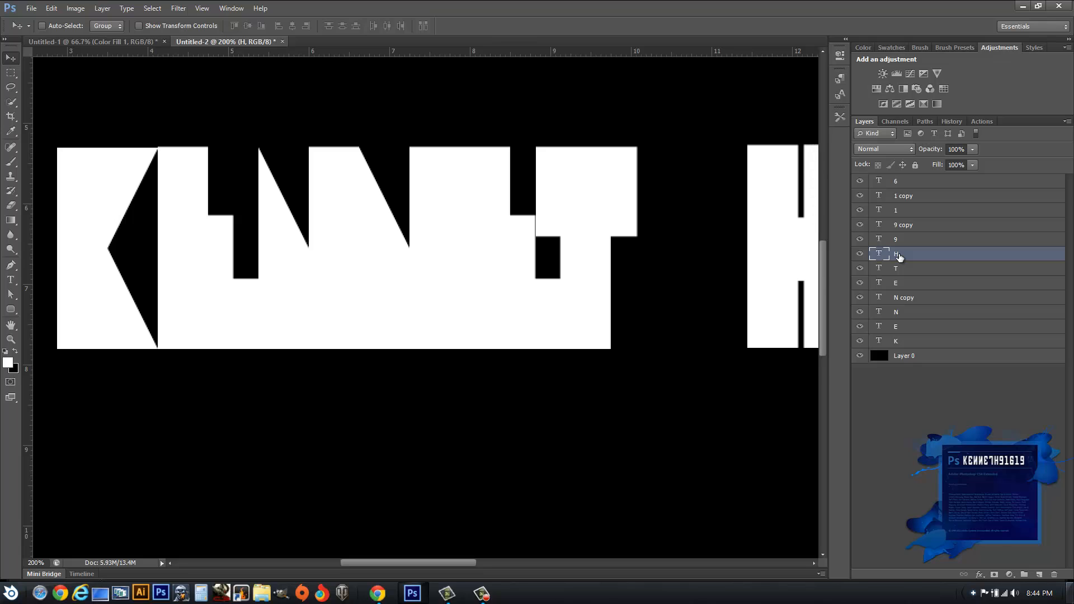
pyautogui.press('Left')
pyautogui.press('Left')
pyautogui.press('Left')
pyautogui.press('Left')
pyautogui.press('Left')
pyautogui.press('Left')
pyautogui.press('Left')
pyautogui.press('Left')
pyautogui.press('Left')
pyautogui.press('Left')
pyautogui.press('Left')
pyautogui.press('Left')
pyautogui.press('Left')
pyautogui.press('Left')
pyautogui.press('Left')
pyautogui.press('Left')
pyautogui.press('Left')
pyautogui.press('Left')
pyautogui.press('Left')
pyautogui.press('Left')
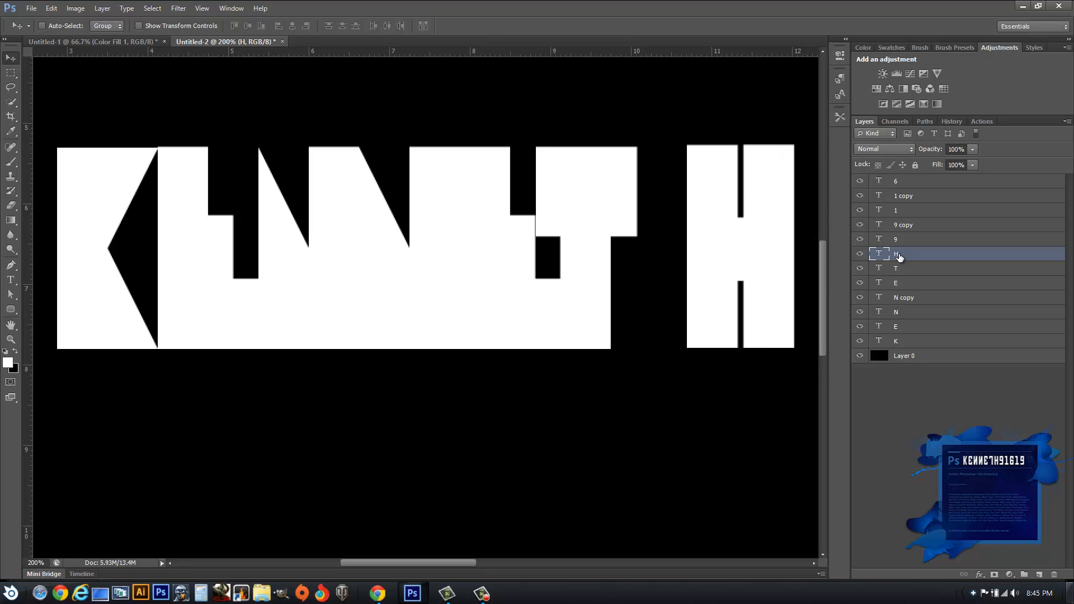
pyautogui.press('Left')
pyautogui.press('Left')
pyautogui.press('Left')
pyautogui.press('Left')
pyautogui.press('Left')
pyautogui.press('Left')
pyautogui.press('Left')
pyautogui.press('Left')
pyautogui.press('Left')
pyautogui.press('Left')
pyautogui.press('Left')
pyautogui.press('Left')
pyautogui.press('Left')
pyautogui.press('Left')
pyautogui.press('Left')
pyautogui.press('Left')
pyautogui.press('Left')
pyautogui.press('Left')
pyautogui.press('Left')
pyautogui.press('Left')
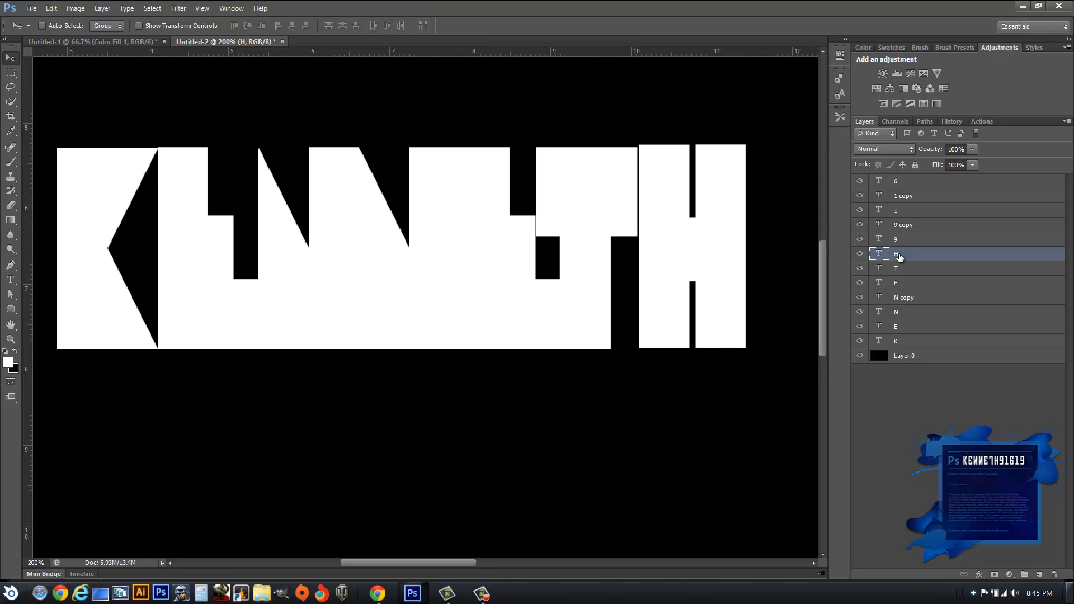
pyautogui.press('Left')
pyautogui.press('Left')
pyautogui.press('Left')
pyautogui.press('Right')
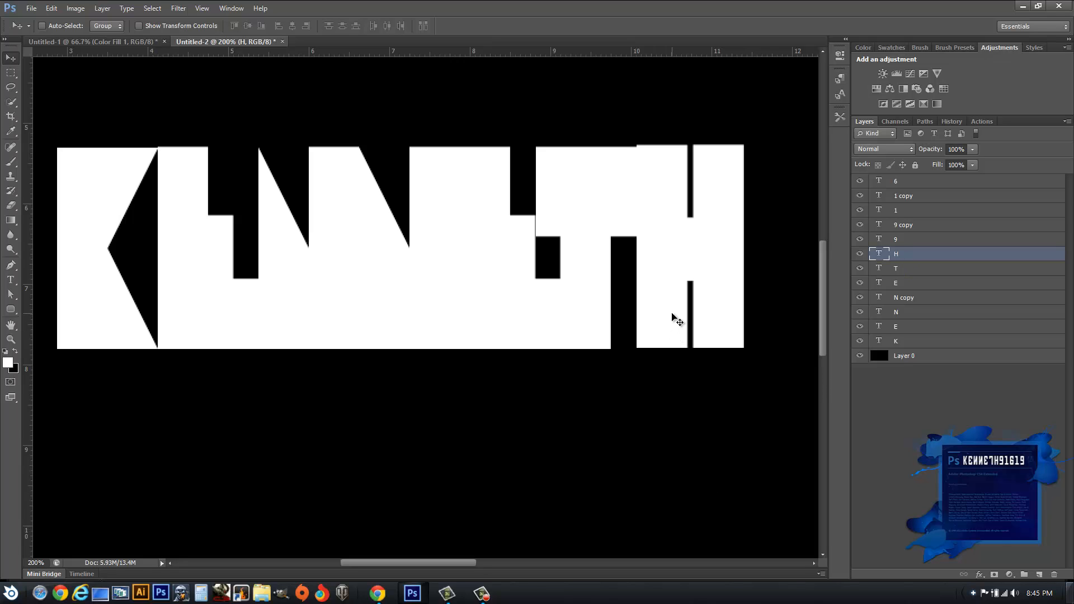
pyautogui.moveTo(671, 319); pyautogui.dragTo(714, 318)
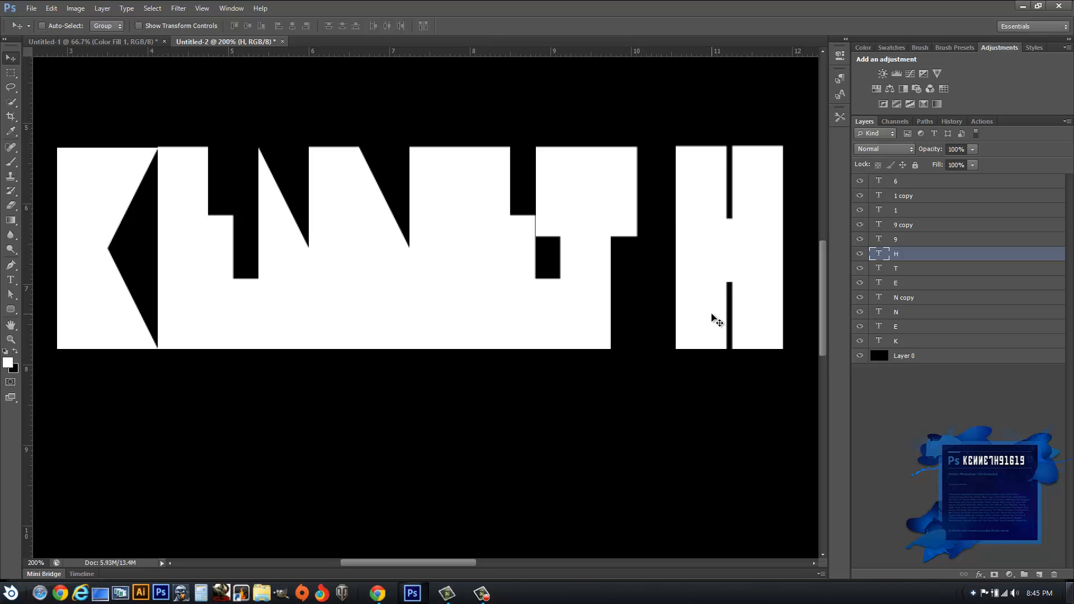
pyautogui.moveTo(732, 275); pyautogui.dragTo(695, 276)
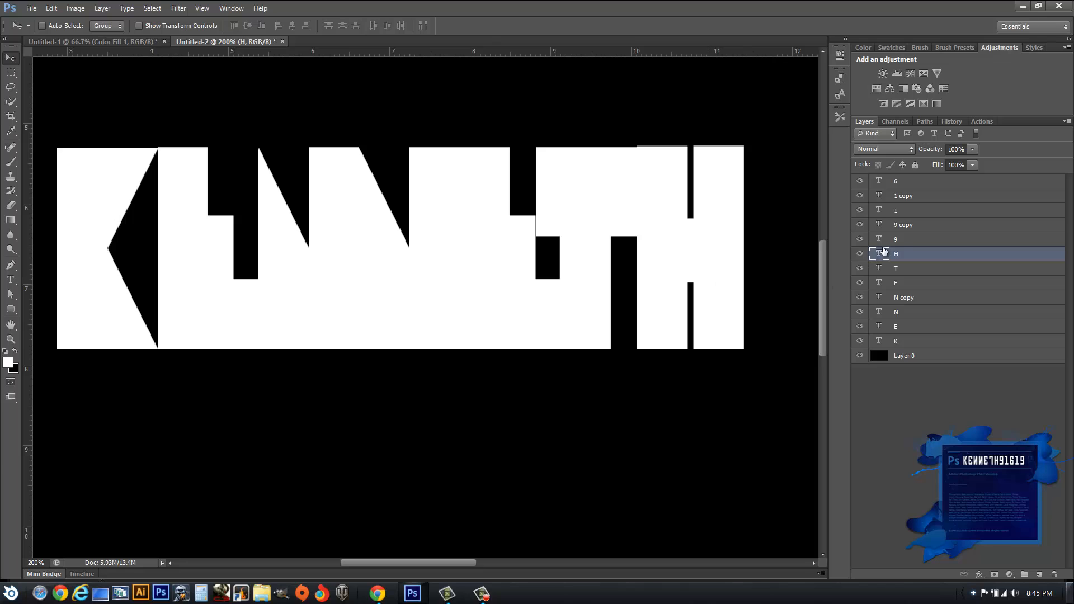
# Nudge the 9 text layer left until its curved edge touches the H.
pyautogui.click(888, 240)
pyautogui.moveTo(442, 566); pyautogui.dragTo(479, 567)
pyautogui.press('Left')
pyautogui.press('Left')
pyautogui.press('Left')
pyautogui.press('Left')
pyautogui.press('Left')
pyautogui.press('Left')
pyautogui.press('Left')
pyautogui.press('Left')
pyautogui.press('Left')
pyautogui.press('Left')
pyautogui.press('Left')
pyautogui.press('Left')
pyautogui.press('Left')
pyautogui.press('Left')
pyautogui.press('Left')
pyautogui.press('Left')
pyautogui.press('Left')
pyautogui.press('Left')
pyautogui.press('Left')
pyautogui.press('Left')
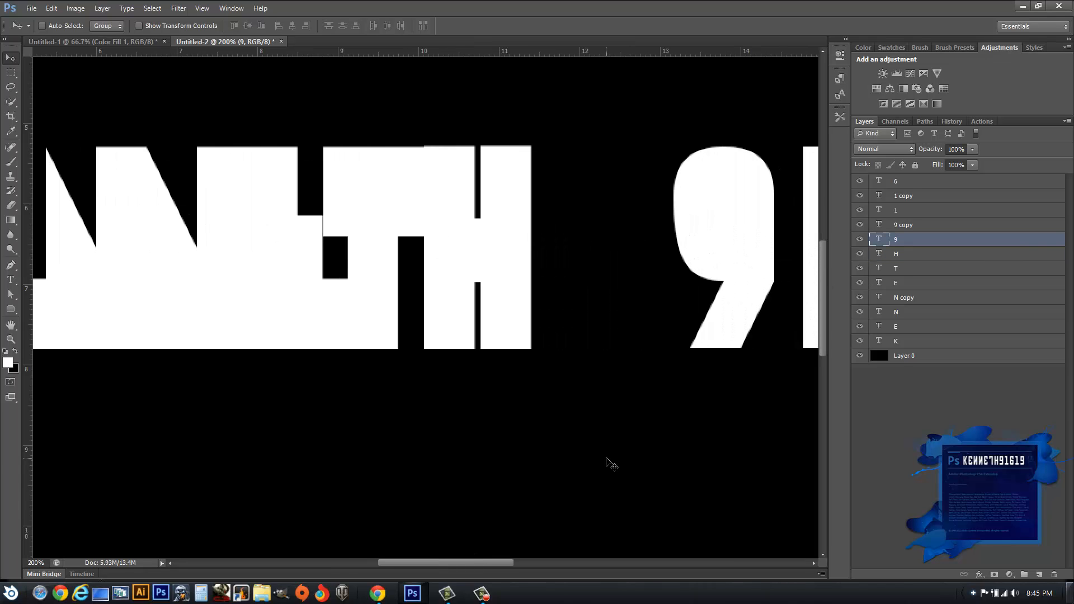
pyautogui.press('Left')
pyautogui.press('Left')
pyautogui.press('Left')
pyautogui.press('Left')
pyautogui.press('Left')
pyautogui.press('Left')
pyautogui.press('Left')
pyautogui.press('Left')
pyautogui.press('Left')
pyautogui.press('Left')
pyautogui.press('Left')
pyautogui.press('Left')
pyautogui.press('Left')
pyautogui.press('Left')
pyautogui.press('Left')
pyautogui.press('Left')
pyautogui.press('Left')
pyautogui.press('Left')
pyautogui.press('Left')
pyautogui.press('Left')
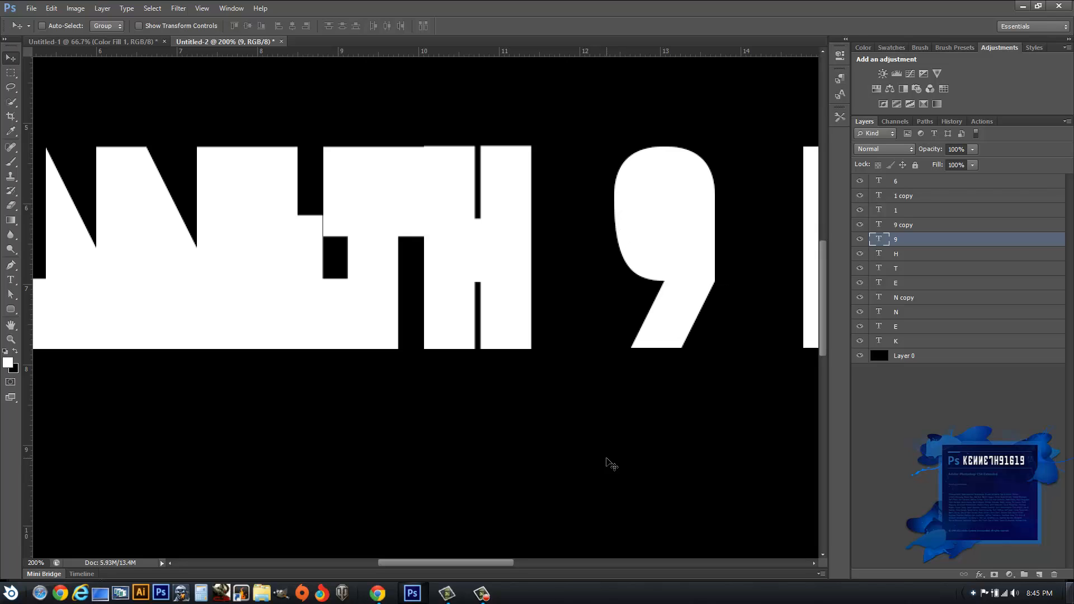
pyautogui.press('Left')
pyautogui.press('Left')
pyautogui.press('Left')
pyautogui.press('Left')
pyautogui.press('Left')
pyautogui.press('Left')
pyautogui.press('Left')
pyautogui.press('Left')
pyautogui.press('Left')
pyautogui.press('Left')
pyautogui.press('Left')
pyautogui.press('Left')
pyautogui.press('Left')
pyautogui.press('Left')
pyautogui.press('Left')
pyautogui.press('Left')
pyautogui.press('Left')
pyautogui.press('Left')
pyautogui.press('Left')
pyautogui.press('Left')
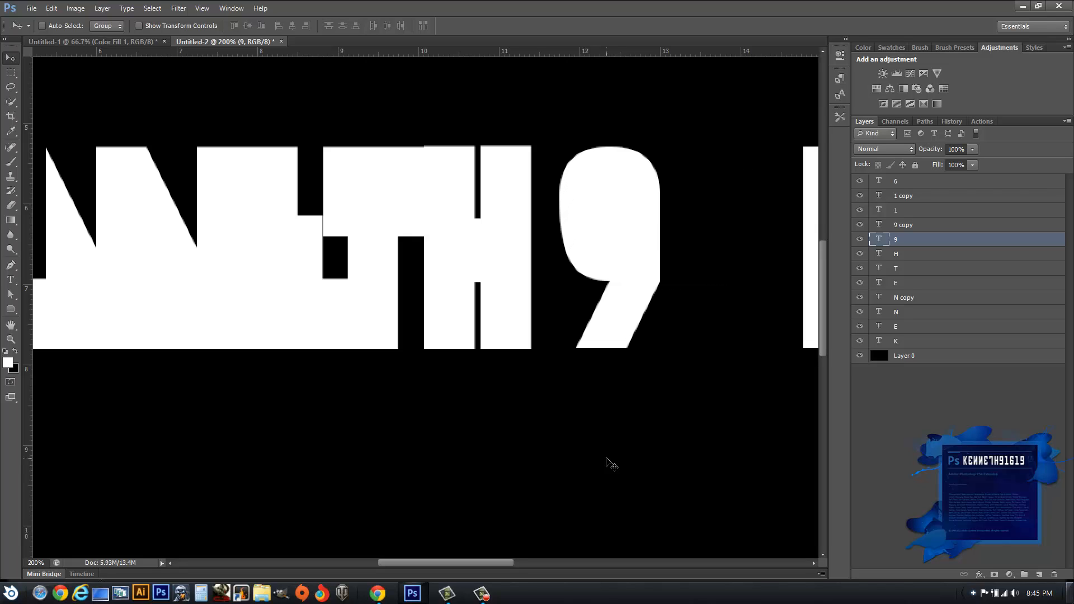
pyautogui.press('Left')
pyautogui.press('Left')
pyautogui.press('Left')
pyautogui.press('Left')
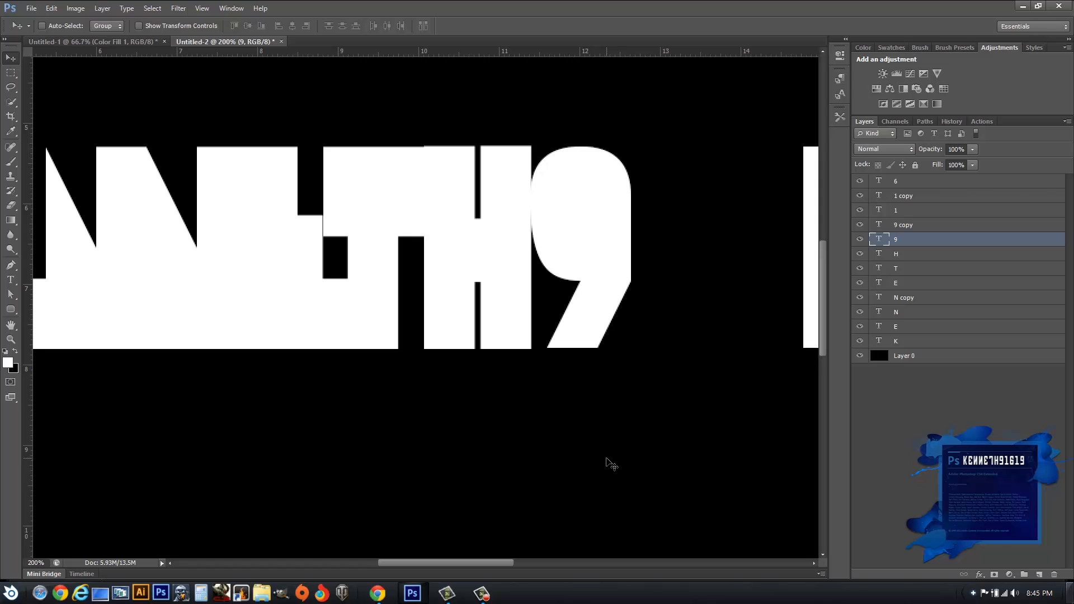
pyautogui.press('Left')
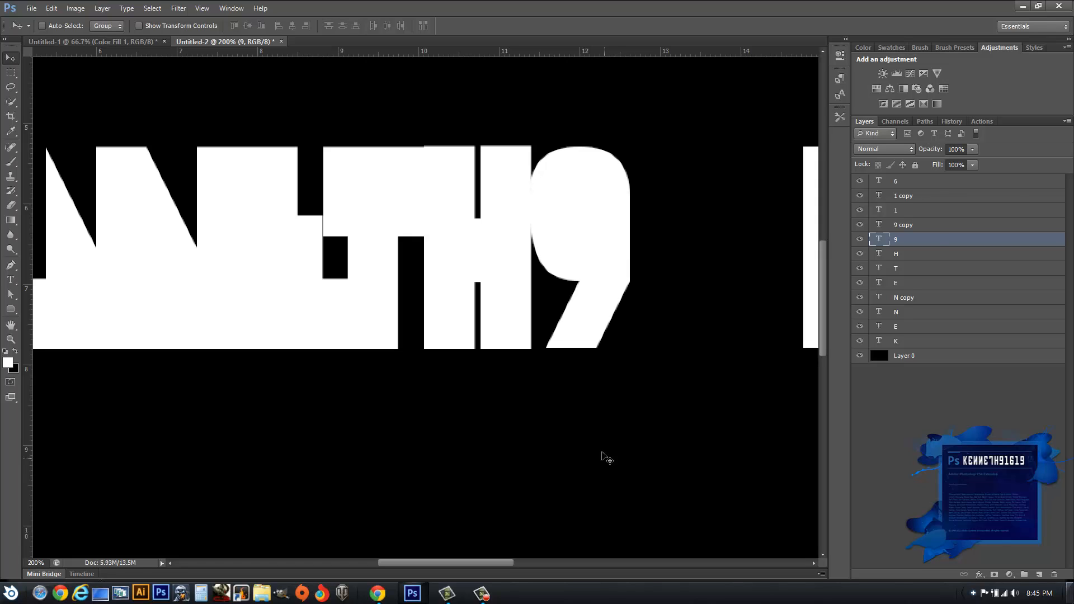
# Move the 9 copy layer to the top of the layer stack to match the digit order.
pyautogui.hotkey('alt', ']')
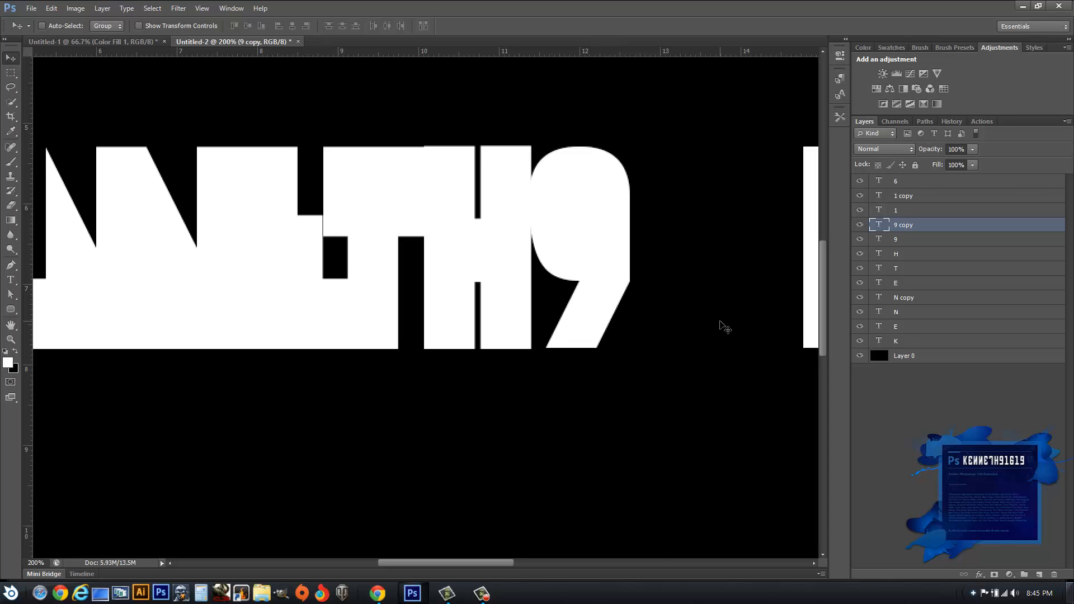
pyautogui.moveTo(443, 564); pyautogui.dragTo(513, 562)
pyautogui.moveTo(904, 185); pyautogui.dragTo(904, 176)
# Nudge the 1 text layer left until it touches the edge of the first 9.
pyautogui.click(905, 226)
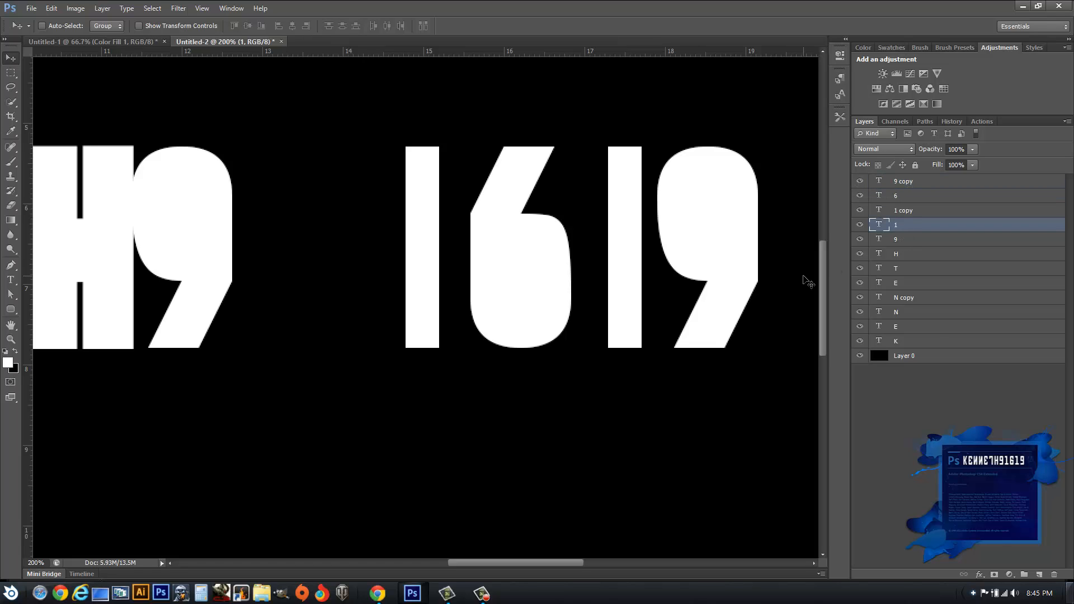
pyautogui.press('Left')
pyautogui.press('Left')
pyautogui.press('Left')
pyautogui.press('Left')
pyautogui.press('Left')
pyautogui.press('Left')
pyautogui.press('Left')
pyautogui.press('Left')
pyautogui.press('Left')
pyautogui.press('Left')
pyautogui.press('Left')
pyautogui.press('Left')
pyautogui.press('Left')
pyautogui.press('Left')
pyautogui.press('Left')
pyautogui.press('Left')
pyautogui.press('Left')
pyautogui.press('Left')
pyautogui.press('Left')
pyautogui.press('Left')
pyautogui.press('Left')
pyautogui.press('Left')
pyautogui.press('Left')
pyautogui.press('Left')
pyautogui.press('Left')
pyautogui.press('Left')
pyautogui.press('Left')
pyautogui.press('Left')
pyautogui.press('Left')
pyautogui.press('Left')
pyautogui.press('Left')
pyautogui.press('Left')
pyautogui.press('Left')
pyautogui.press('Left')
pyautogui.press('Left')
pyautogui.press('Left')
pyautogui.press('Left')
pyautogui.press('Left')
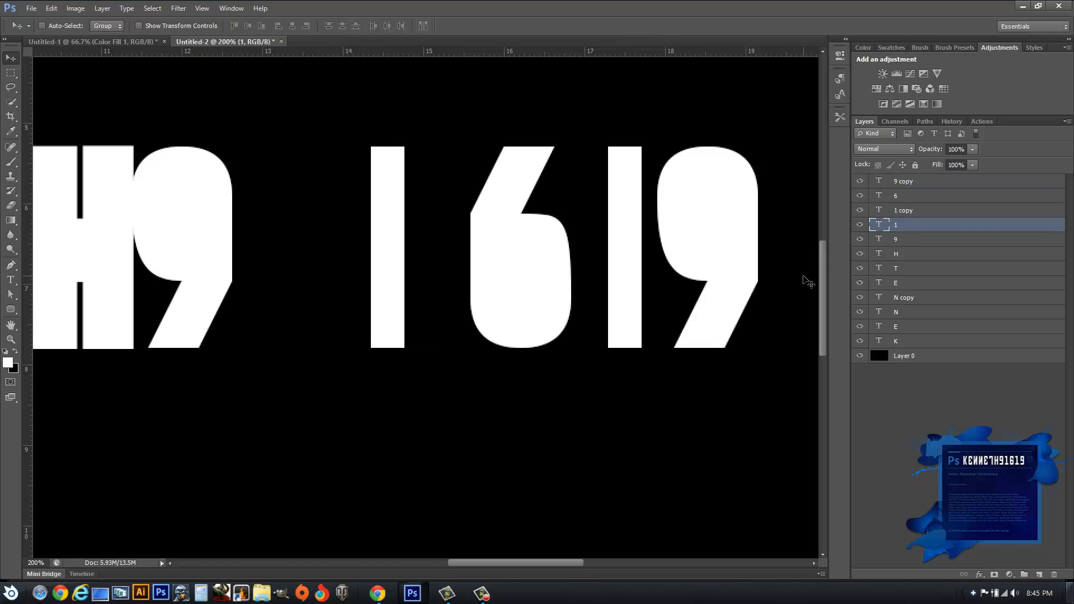
pyautogui.press('Left')
pyautogui.press('Left')
pyautogui.press('Left')
pyautogui.press('Left')
pyautogui.press('Left')
pyautogui.press('Left')
pyautogui.press('Left')
pyautogui.press('Left')
pyautogui.press('Left')
pyautogui.press('Left')
pyautogui.press('Left')
pyautogui.press('Left')
pyautogui.press('Left')
pyautogui.press('Left')
pyautogui.press('Left')
pyautogui.press('Left')
pyautogui.press('Left')
pyautogui.press('Left')
pyautogui.press('Left')
pyautogui.press('Left')
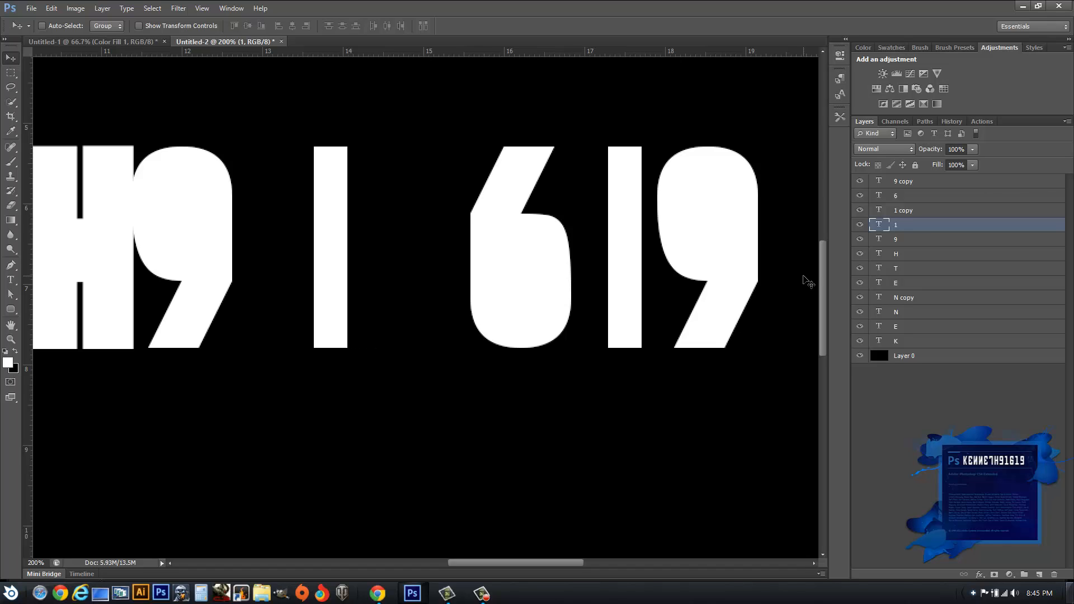
pyautogui.press('Left')
pyautogui.press('Left')
pyautogui.press('Left')
pyautogui.press('Left')
pyautogui.press('Left')
pyautogui.press('Left')
pyautogui.press('Left')
pyautogui.press('Left')
pyautogui.press('Left')
pyautogui.press('Left')
pyautogui.press('Left')
pyautogui.press('Left')
pyautogui.press('Left')
pyautogui.press('Left')
pyautogui.press('Left')
pyautogui.press('Left')
pyautogui.press('Left')
pyautogui.press('Left')
pyautogui.press('Left')
pyautogui.press('Left')
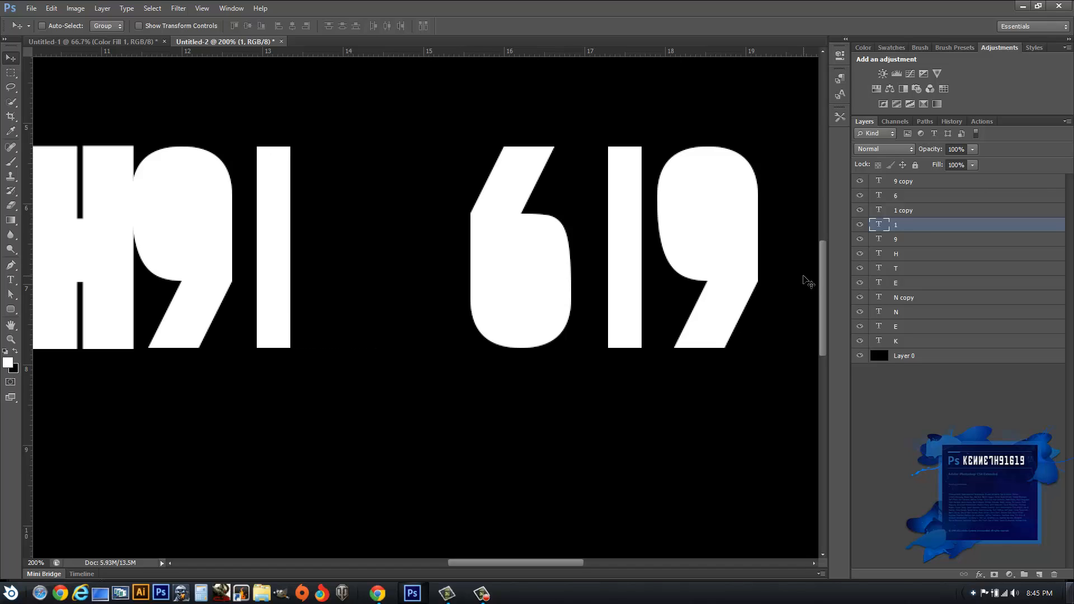
pyautogui.press('Left')
pyautogui.press('Left')
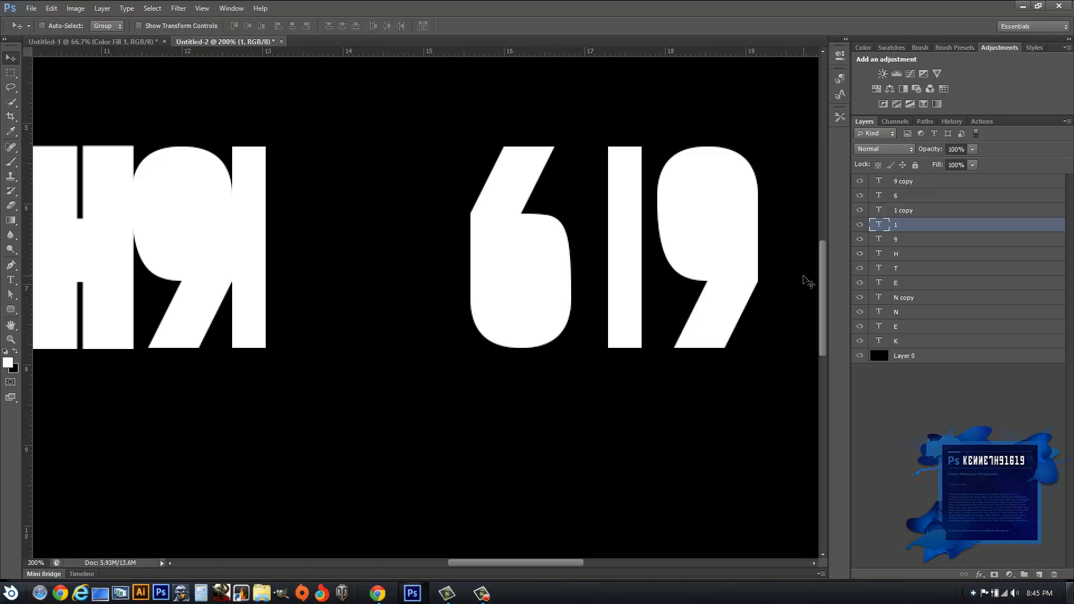
# Reorder the 1 copy layer above the 6 layer and move the 6 left against the first 1.
pyautogui.moveTo(916, 215); pyautogui.dragTo(907, 191)
pyautogui.click(907, 210)
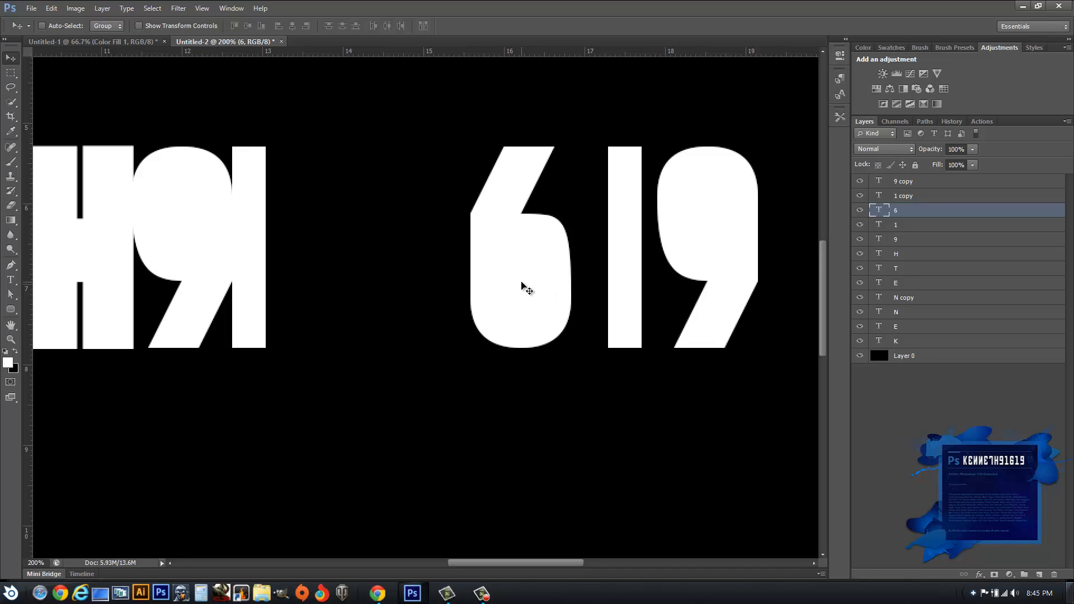
pyautogui.moveTo(522, 284); pyautogui.dragTo(322, 284)
# Move the 1 copy layer left against the 6 and the 9 copy layer left against that second 1.
pyautogui.click(904, 198)
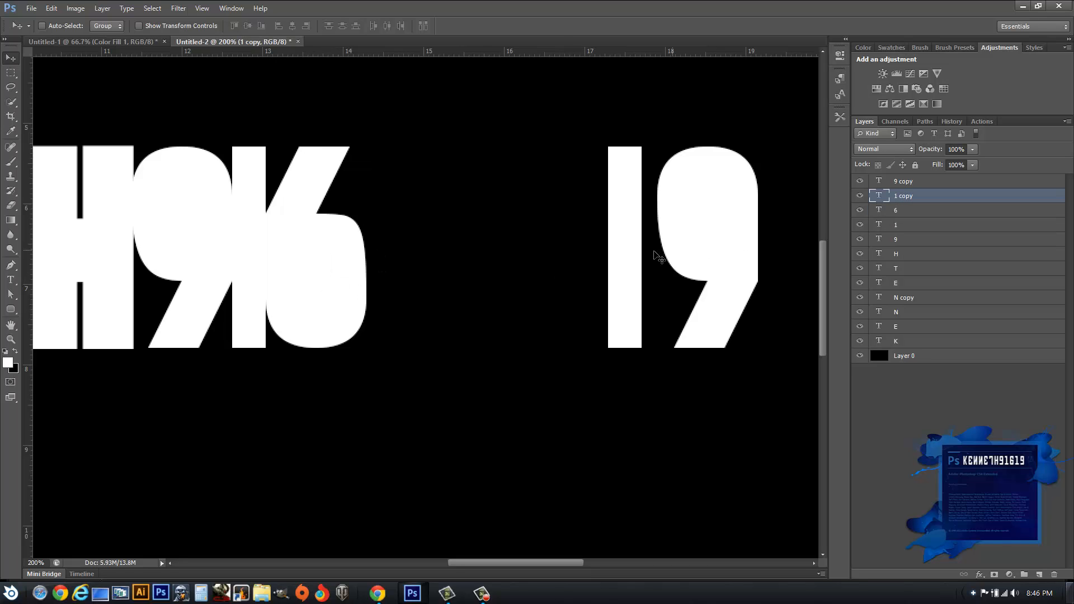
pyautogui.moveTo(635, 258); pyautogui.dragTo(391, 257)
pyautogui.click(903, 181)
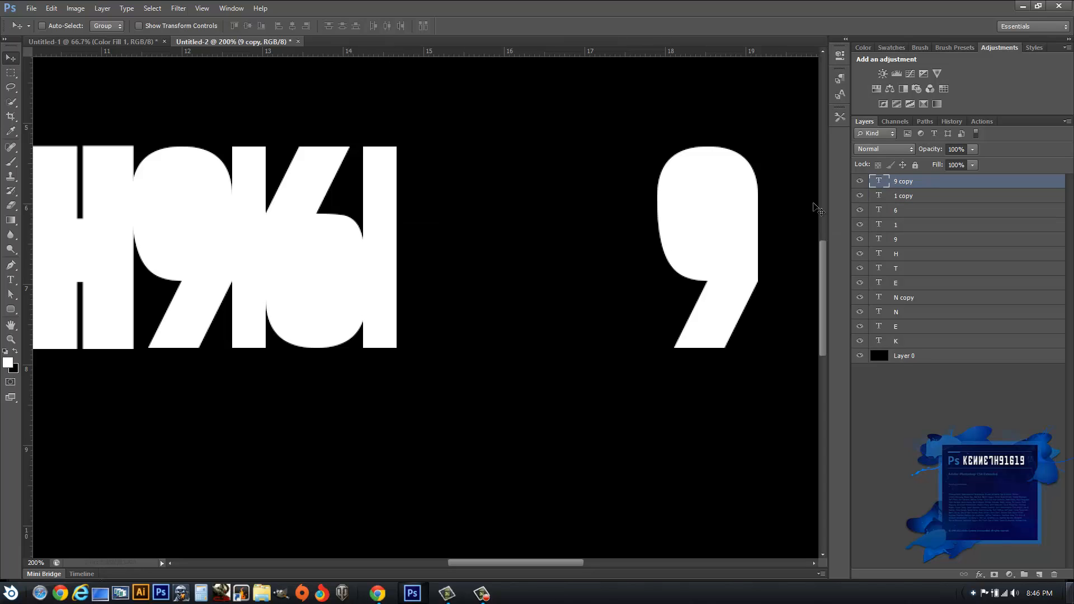
pyautogui.moveTo(736, 234); pyautogui.dragTo(469, 233)
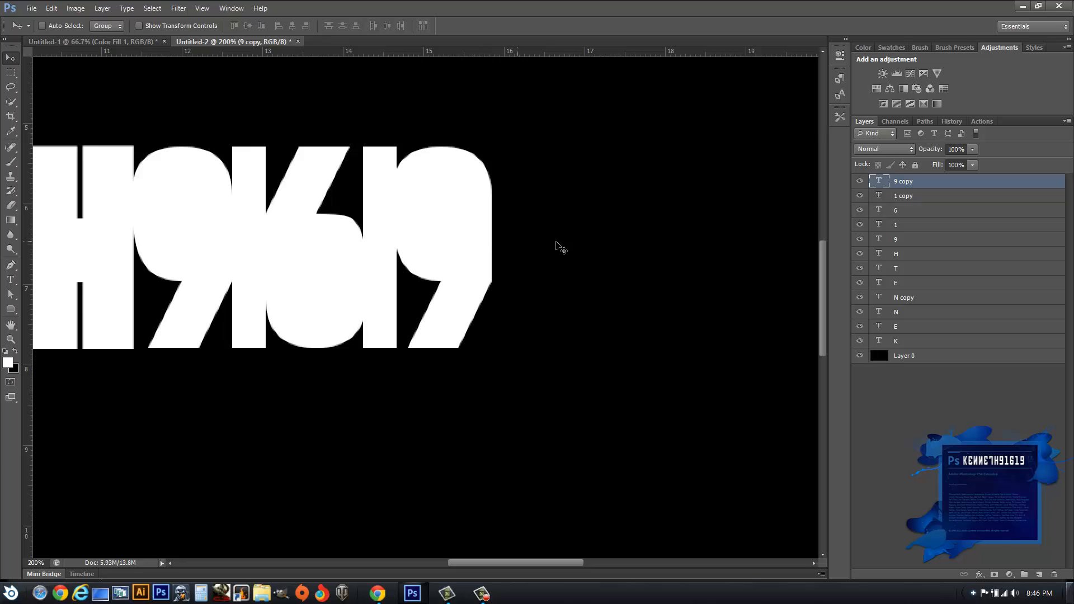
pyautogui.press('z')
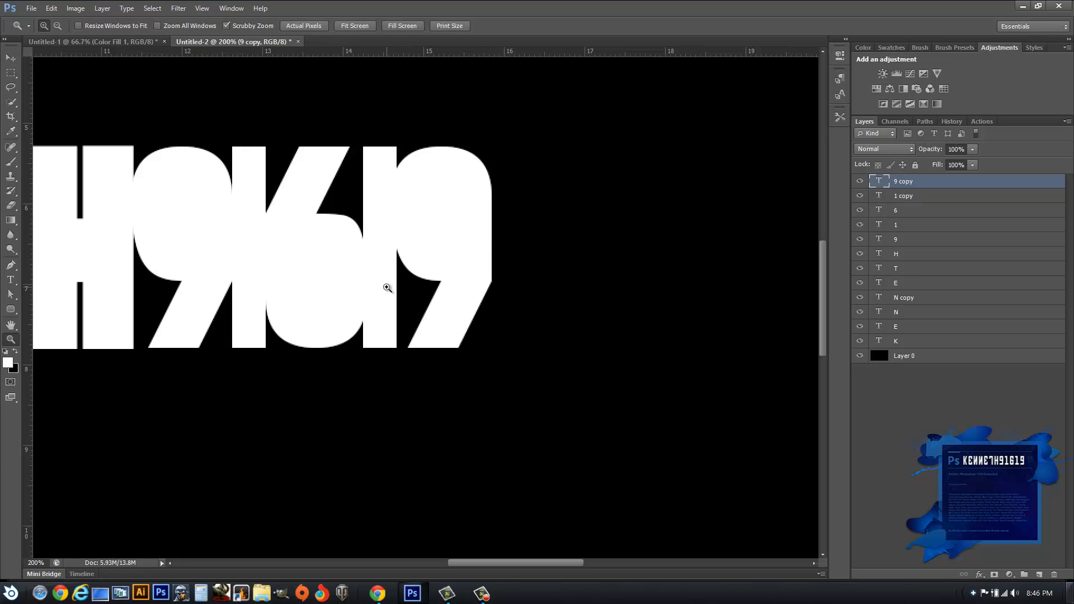
# Group all the single-character text layers from K up to 9 copy, leaving the black background layer outside the group.
pyautogui.keyDown('alt'); pyautogui.click(366, 281); pyautogui.keyUp('alt')
pyautogui.keyDown('alt'); pyautogui.click(366, 281); pyautogui.keyUp('alt')
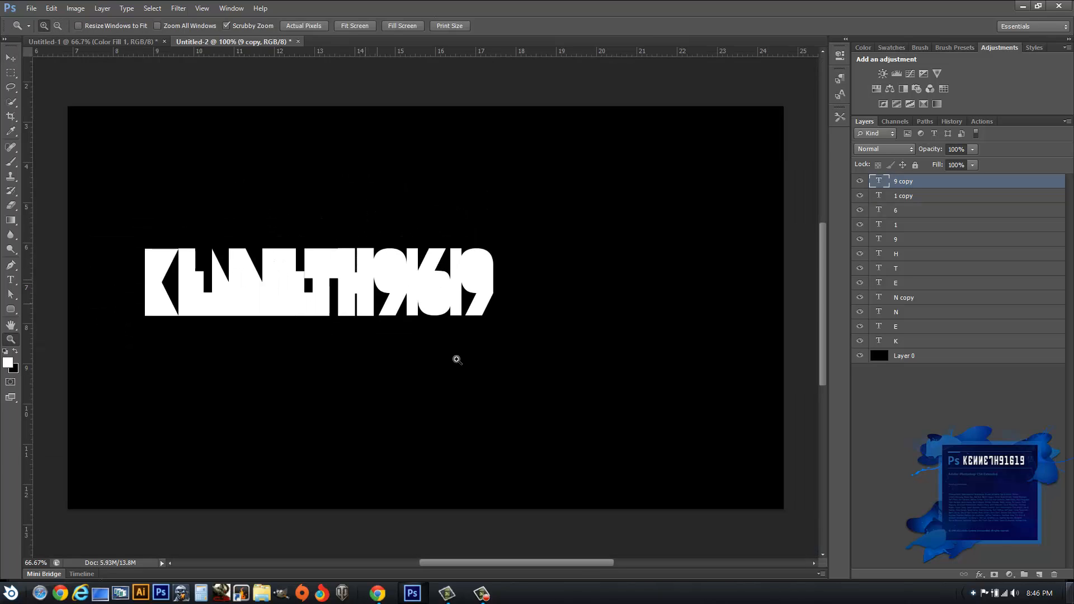
pyautogui.press('v')
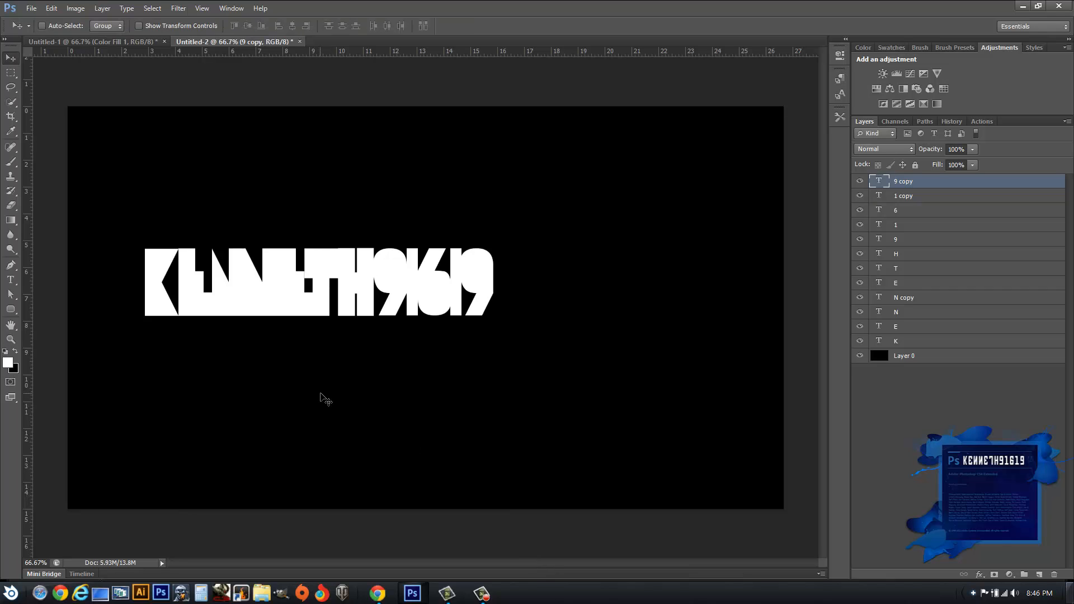
pyautogui.click(903, 342)
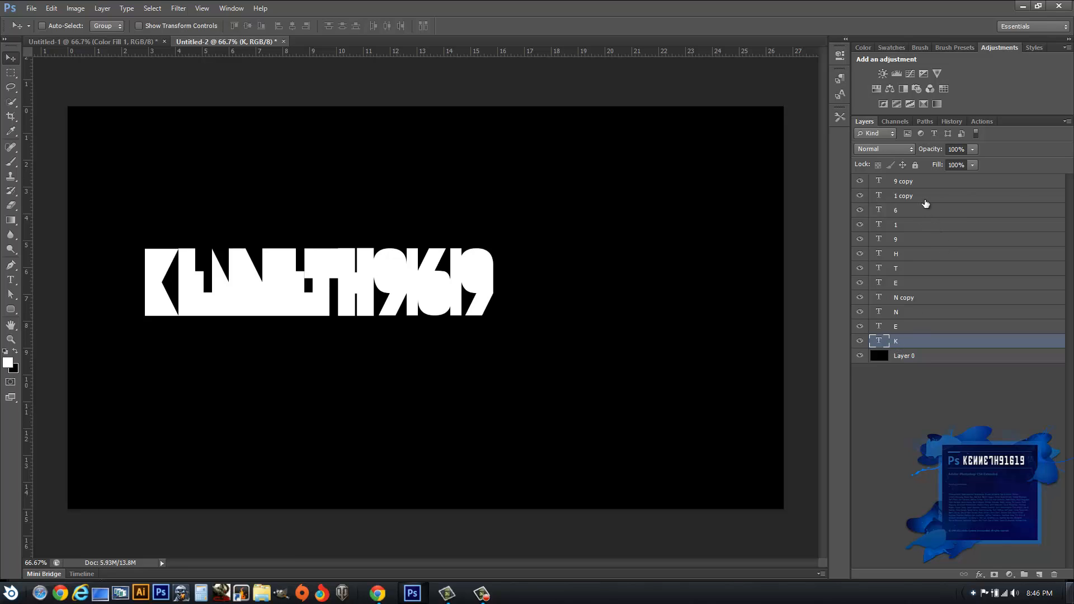
pyautogui.keyDown('shift'); pyautogui.click(924, 184); pyautogui.keyUp('shift')
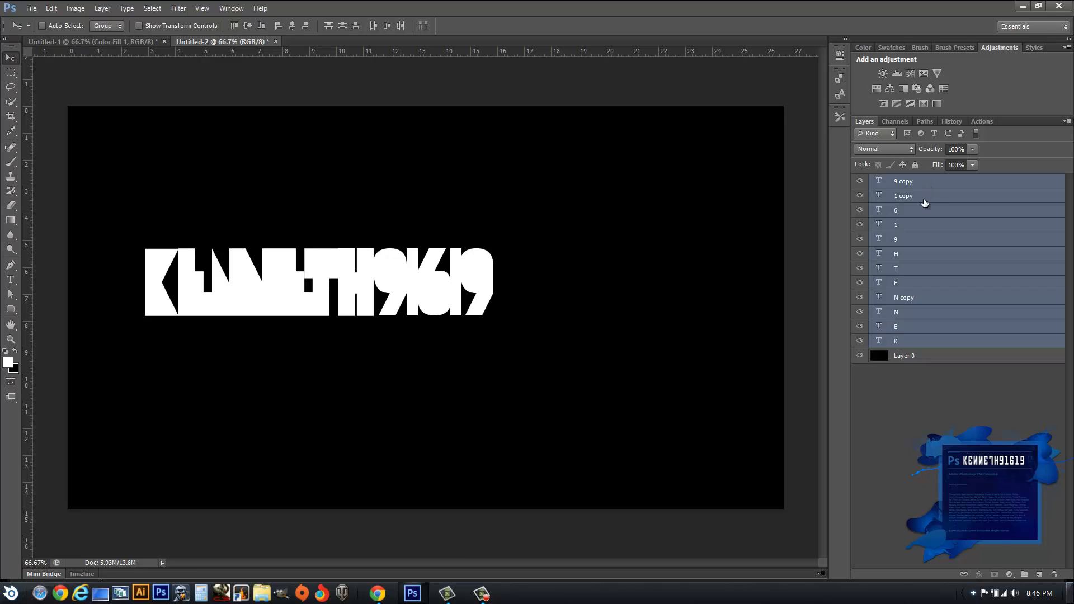
pyautogui.hotkey('ctrl', 'g')
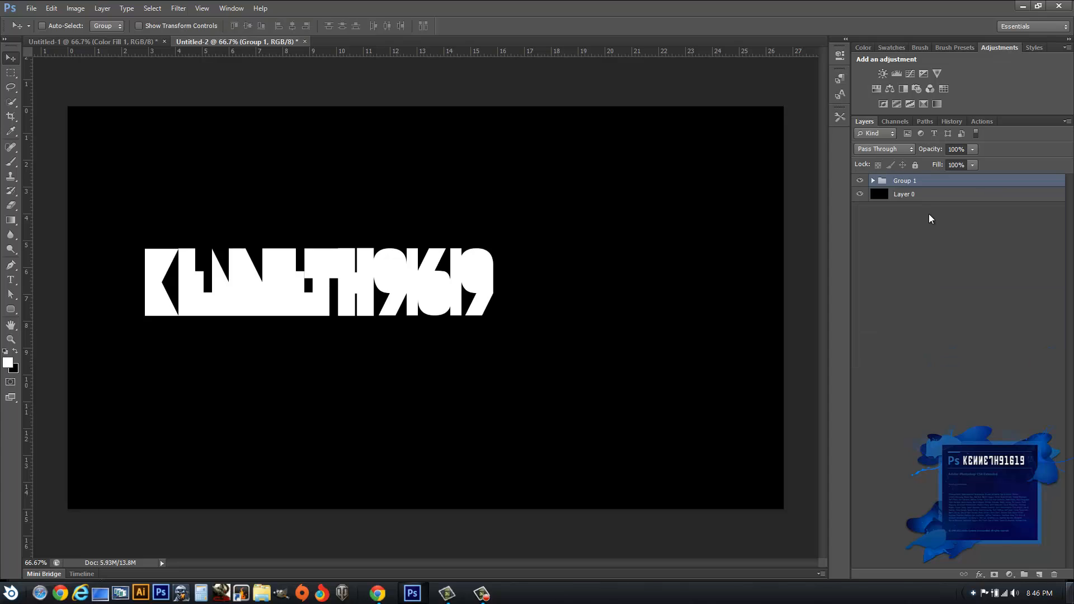
pyautogui.click(872, 181)
pyautogui.click(873, 181)
pyautogui.click(873, 181)
pyautogui.click(873, 181)
# Activate the Gradient tool with the Angle Gradient style and the Black, White preset.
pyautogui.press('g')
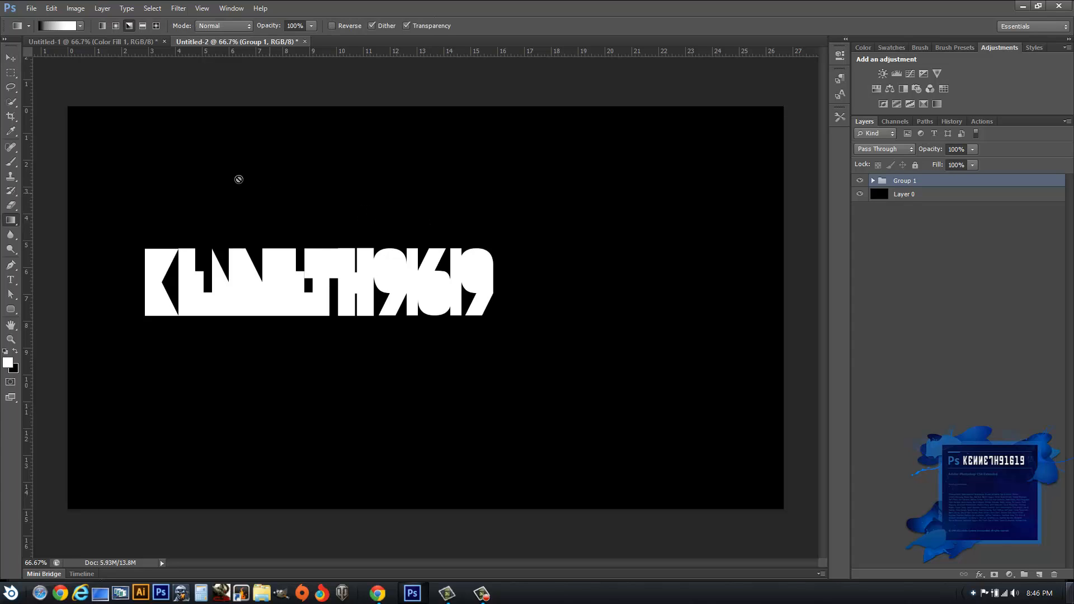
pyautogui.click(129, 26)
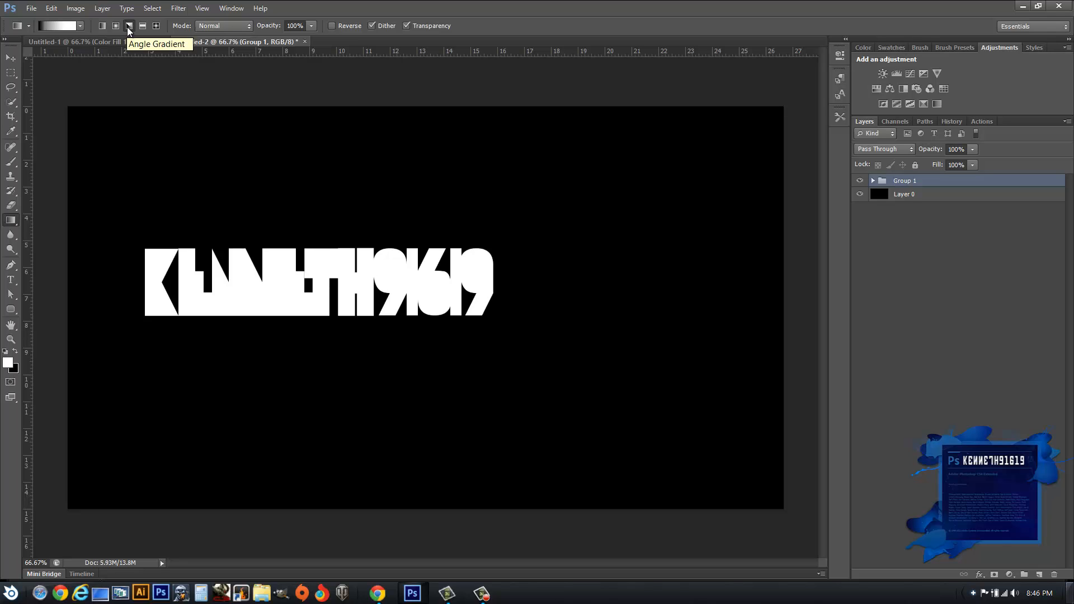
pyautogui.click(80, 25)
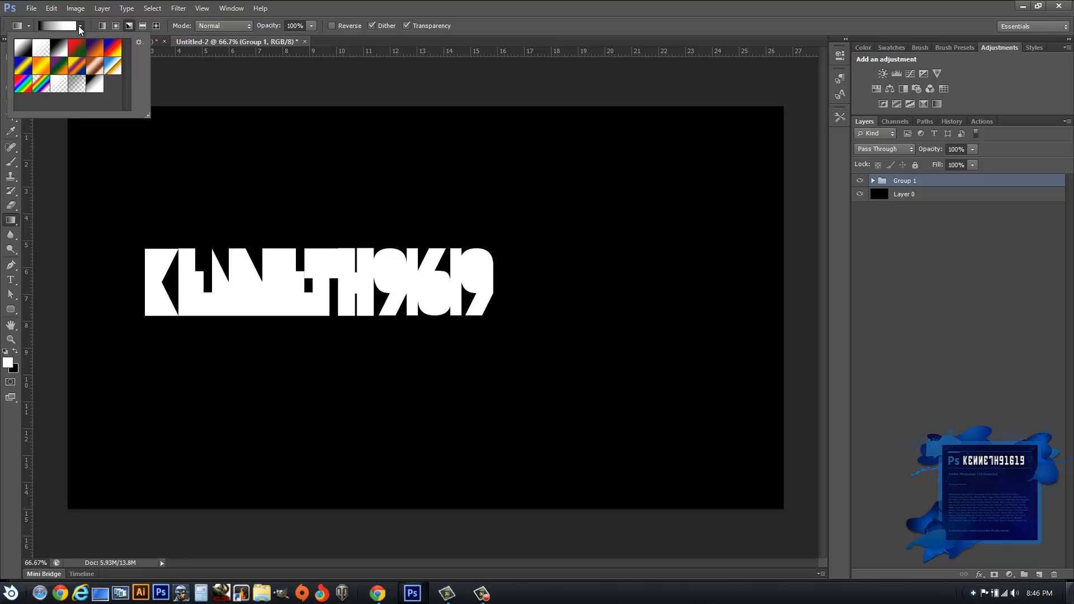
pyautogui.click(58, 51)
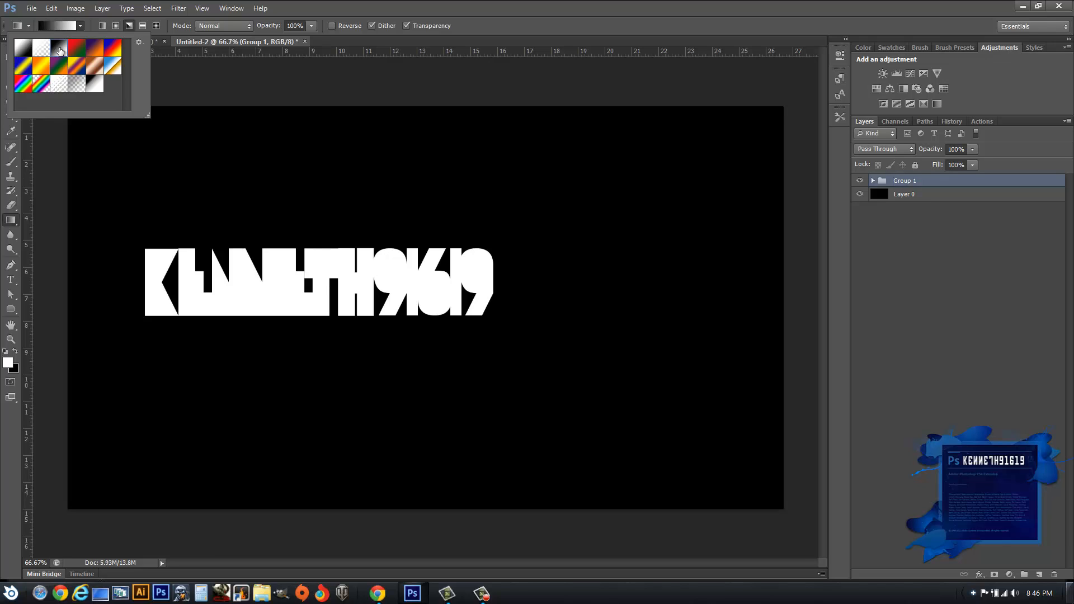
pyautogui.click(81, 26)
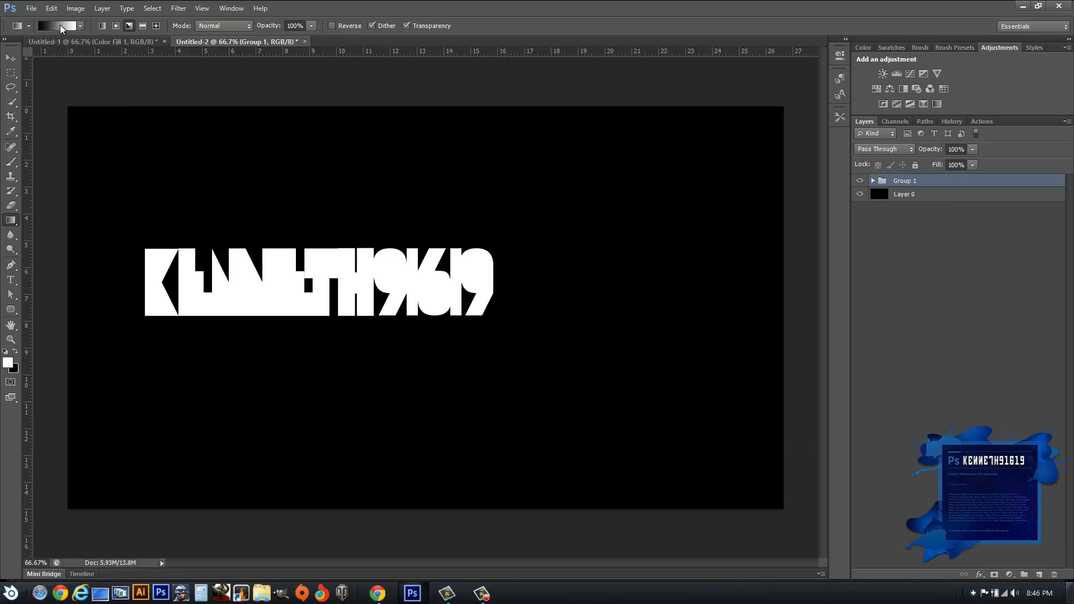
pyautogui.click(62, 28)
pyautogui.moveTo(860, 199); pyautogui.dragTo(664, 191)
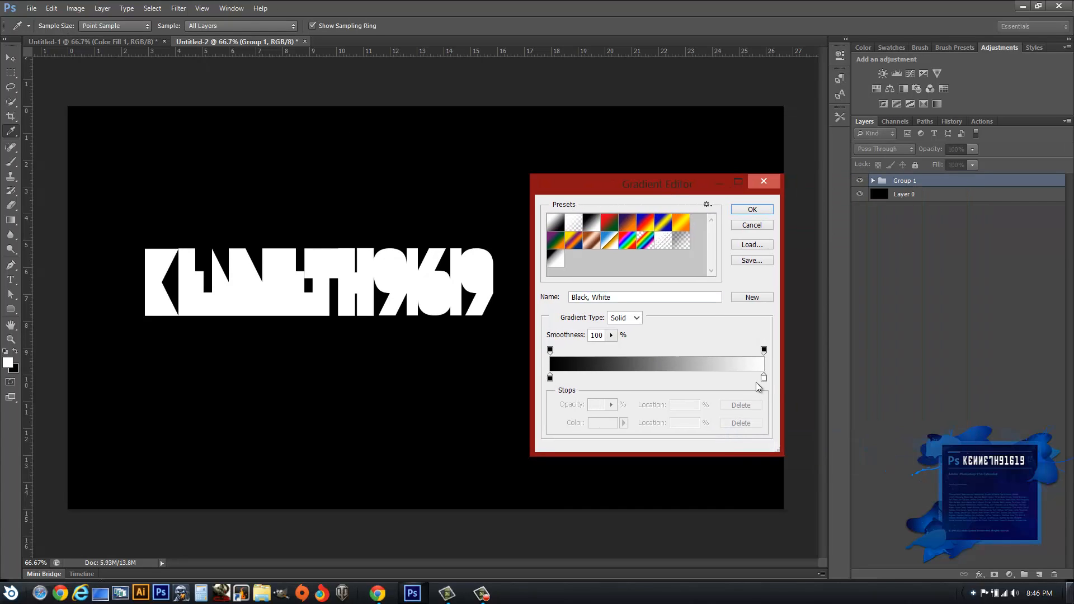
pyautogui.moveTo(764, 380); pyautogui.dragTo(700, 381)
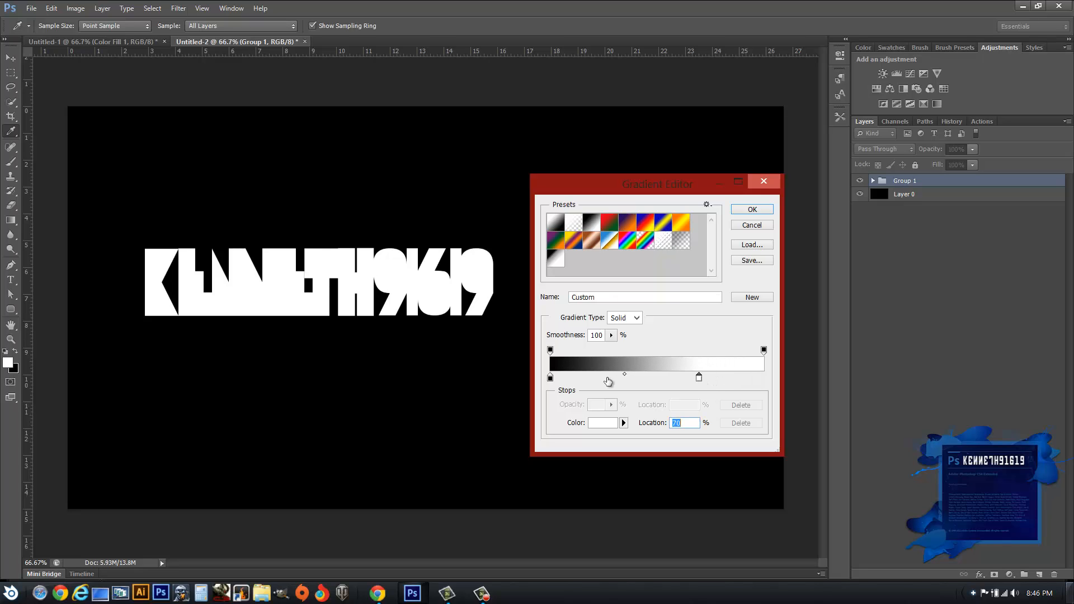
pyautogui.click(623, 378)
pyautogui.moveTo(618, 379); pyautogui.dragTo(598, 379)
pyautogui.doubleClick(626, 299)
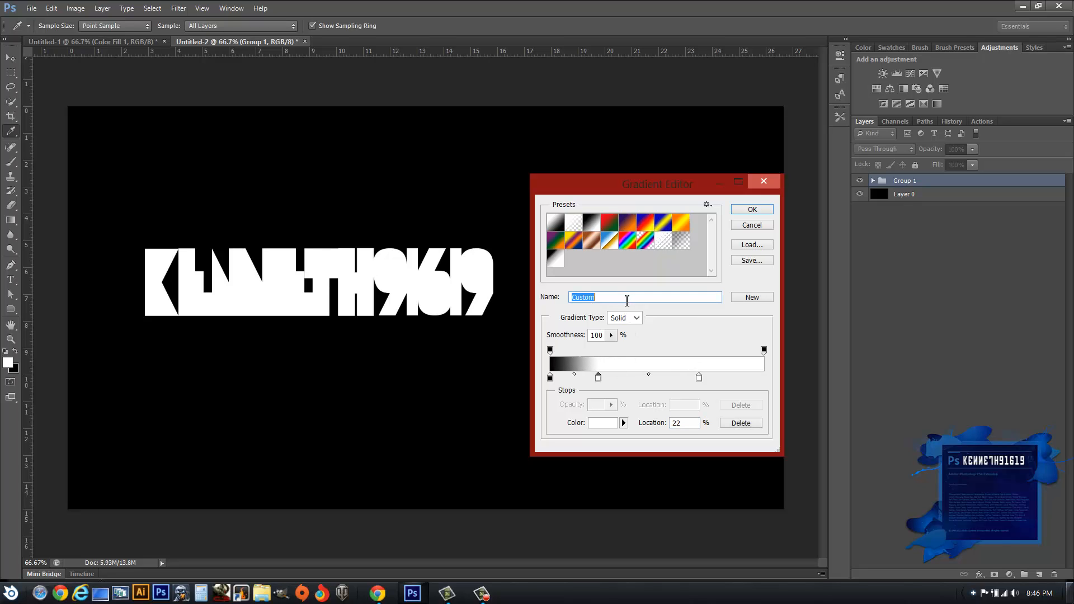
pyautogui.write('pAPEr Origami')
pyautogui.click(740, 226)
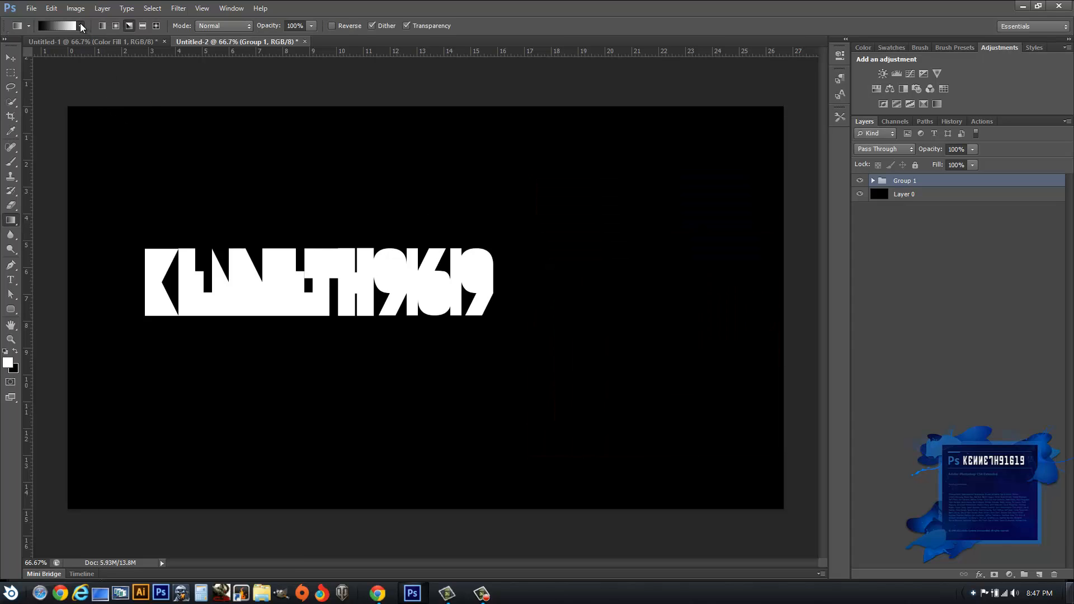
# Fill Layer 0 with an angle gradient from the Papercraft preset, drawn horizontally from near the canvas's upper-left corner.
pyautogui.click(81, 26)
pyautogui.click(95, 83)
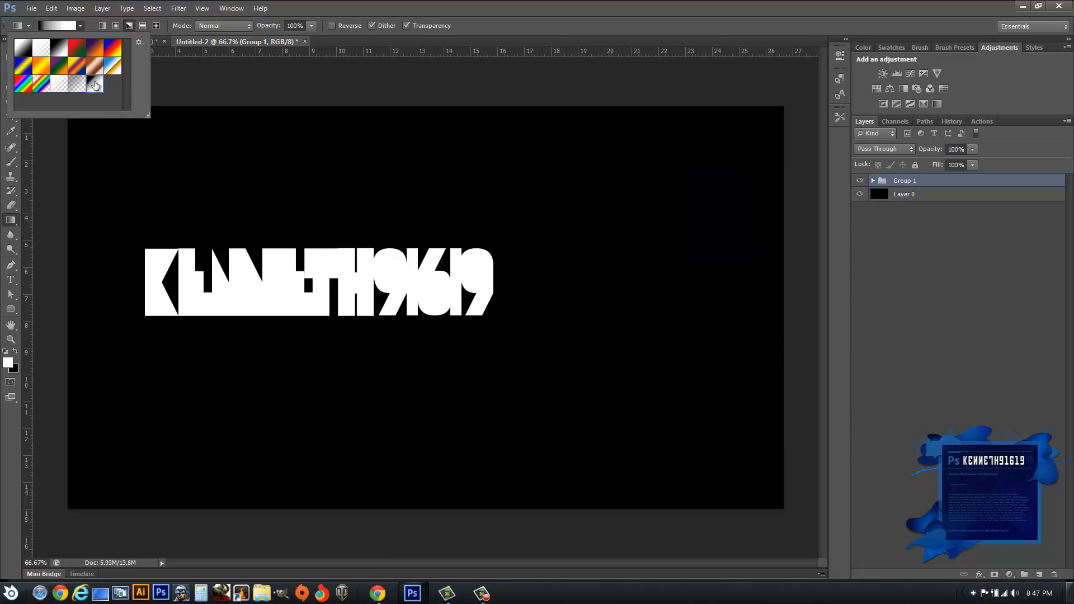
pyautogui.click(82, 26)
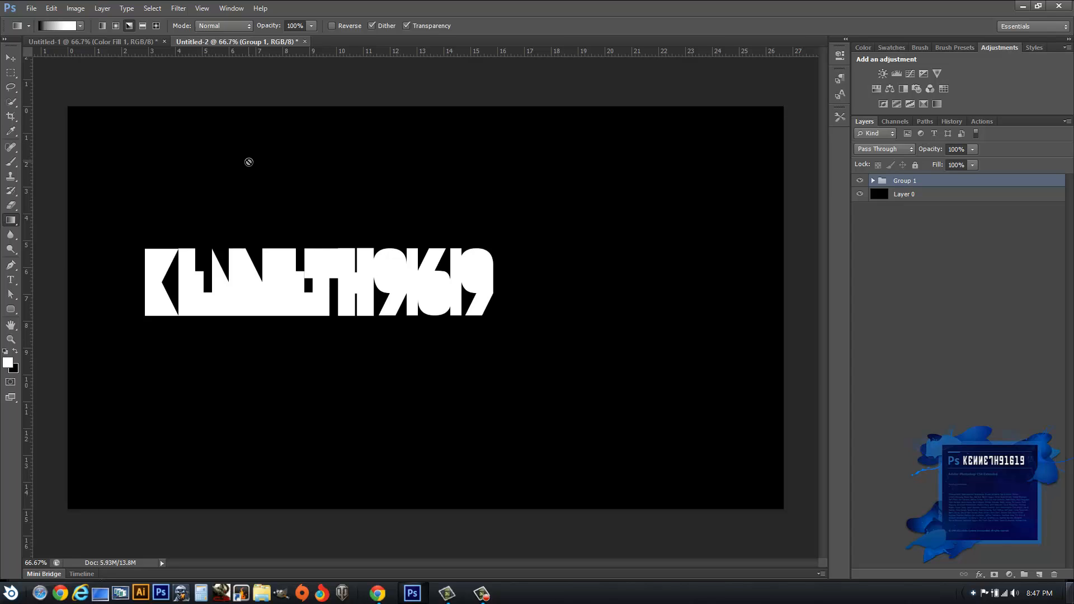
pyautogui.click(911, 197)
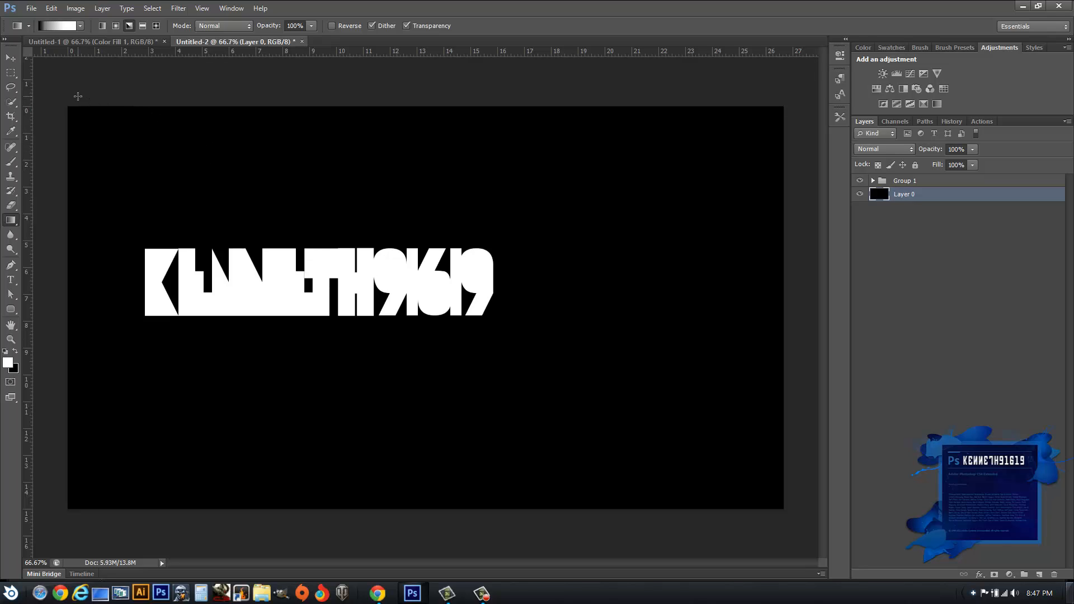
pyautogui.moveTo(137, 97); pyautogui.dragTo(267, 96)
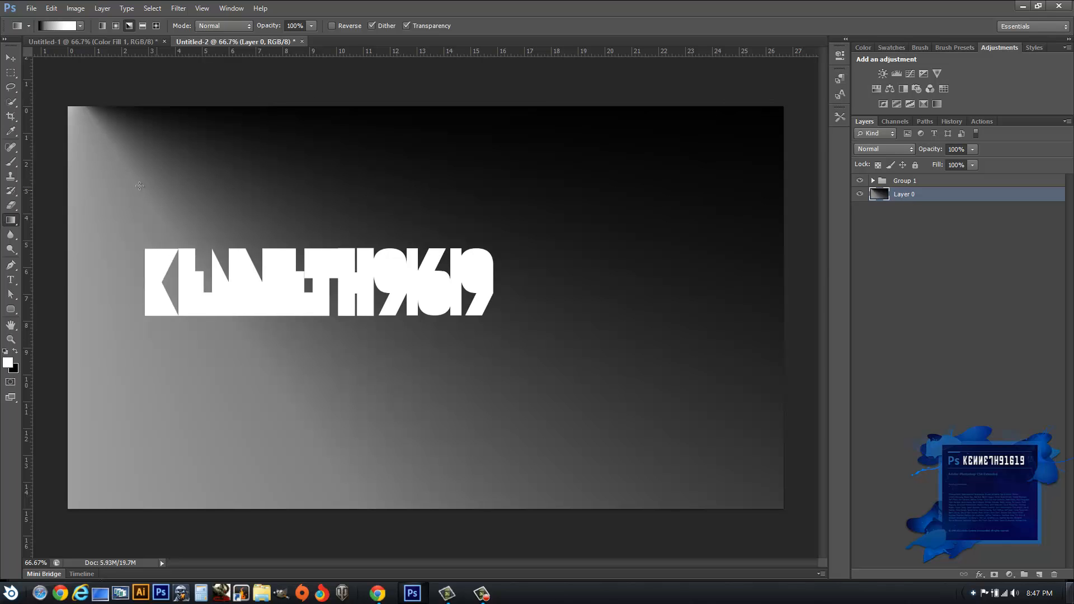
pyautogui.press('v')
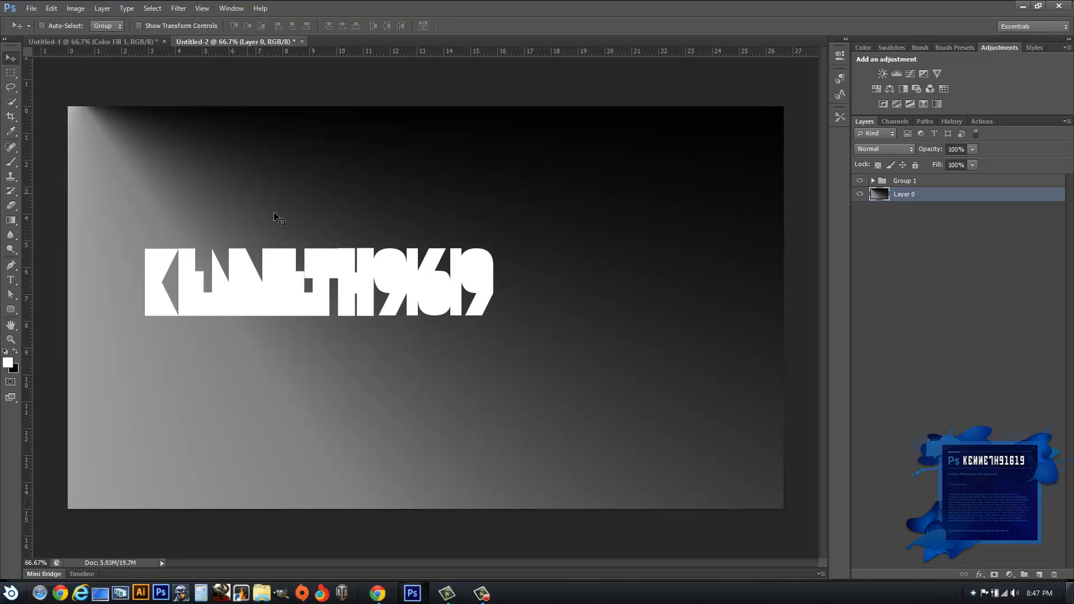
# Add a Gradient Overlay to the K text layer inside Group 1, with the Angle style and a 0° angle.
pyautogui.click(873, 181)
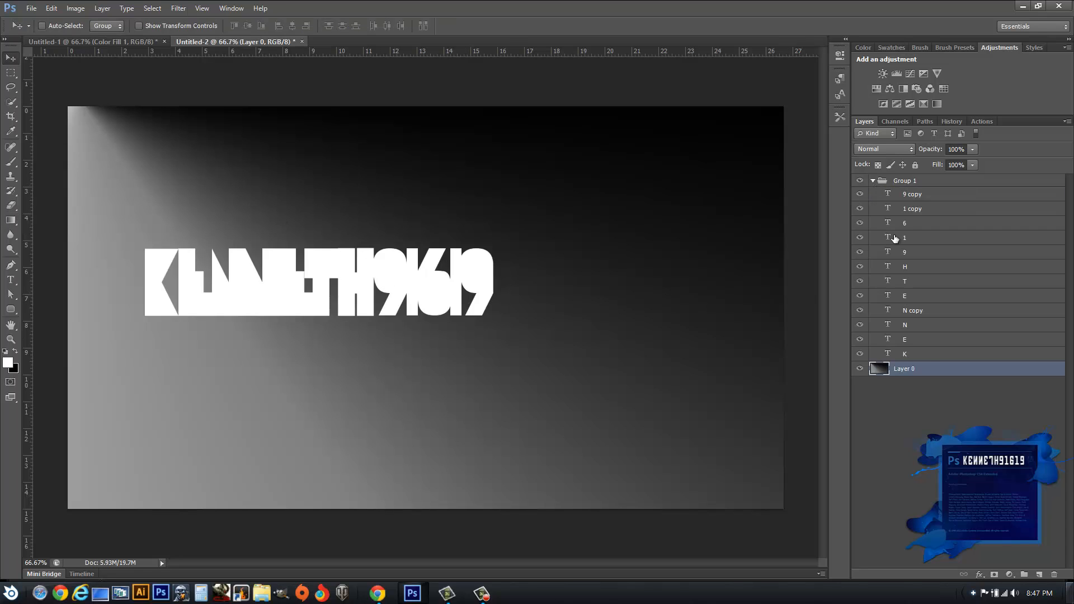
pyautogui.click(919, 354)
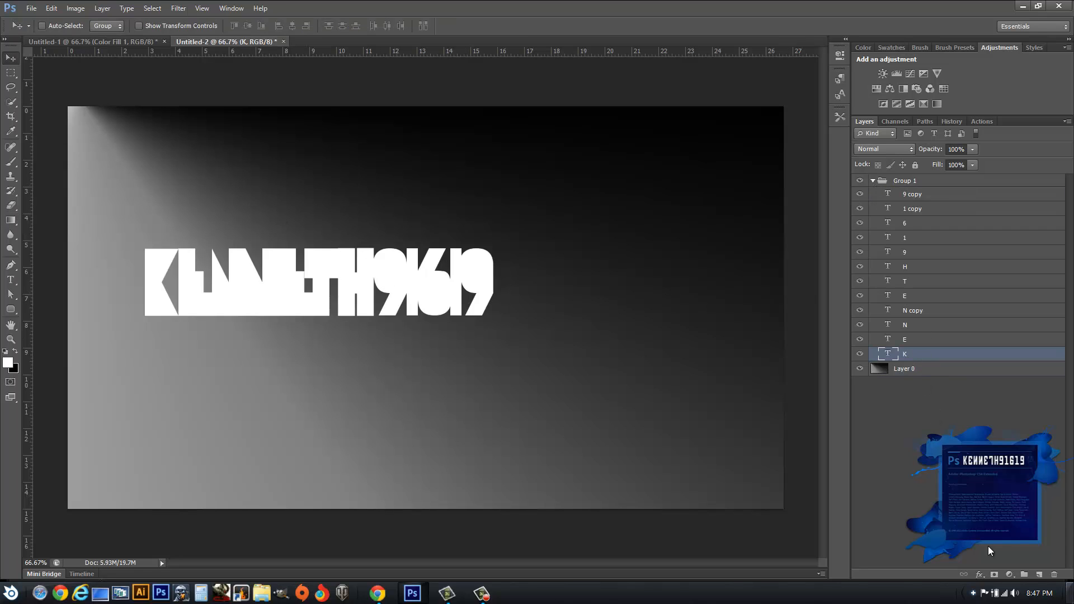
pyautogui.click(978, 574)
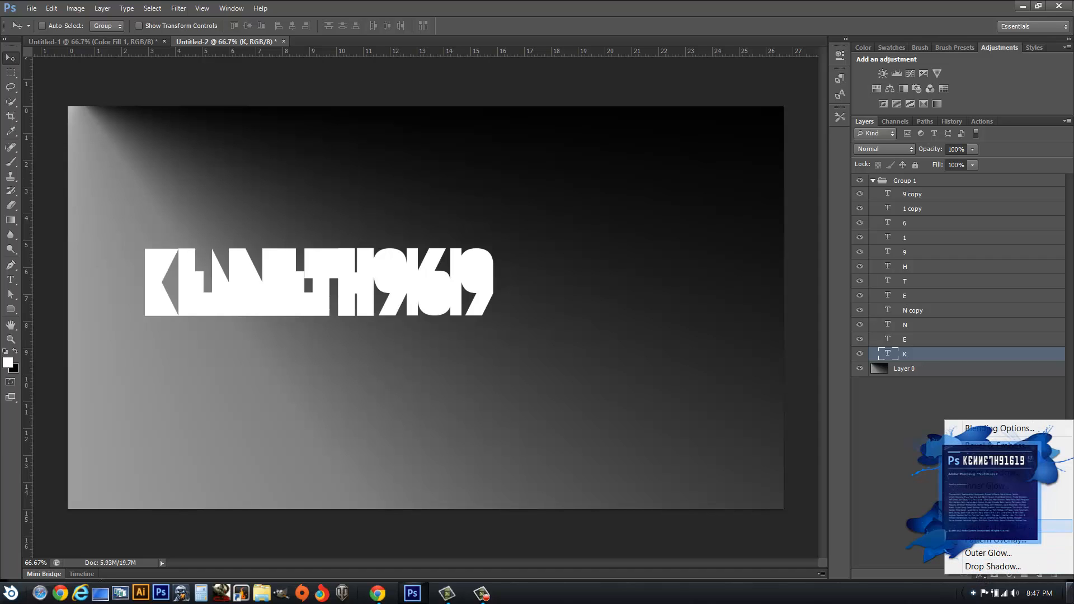
pyautogui.click(996, 526)
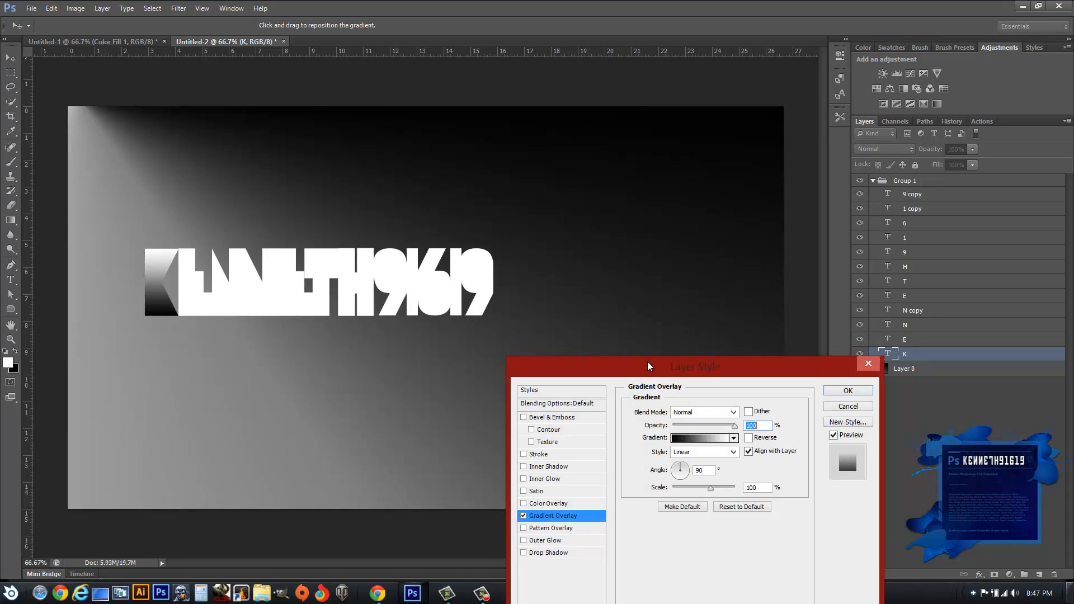
pyautogui.moveTo(646, 366); pyautogui.dragTo(628, 186)
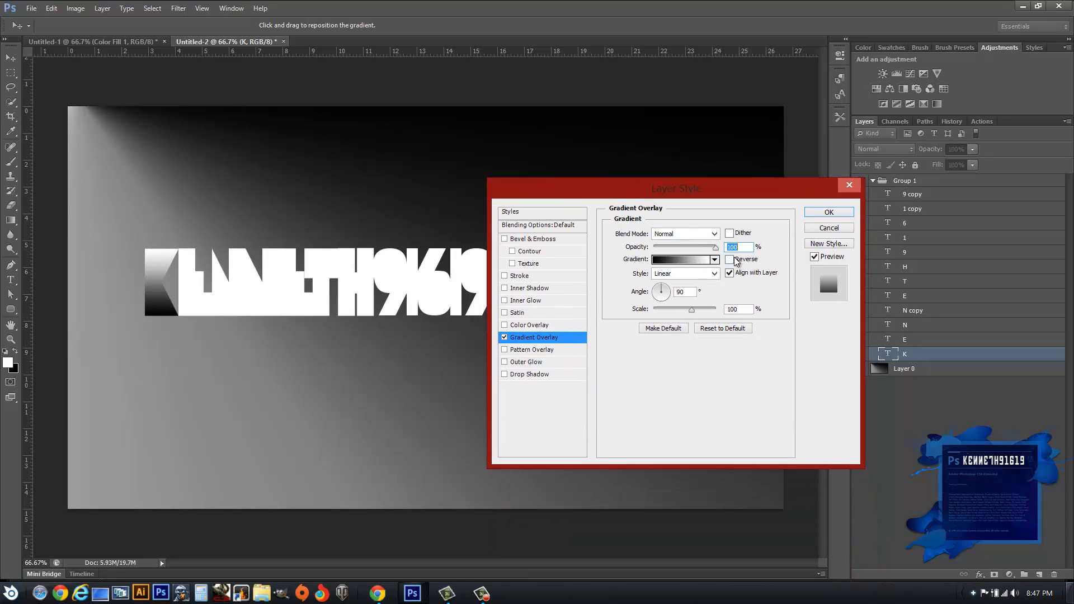
pyautogui.click(713, 273)
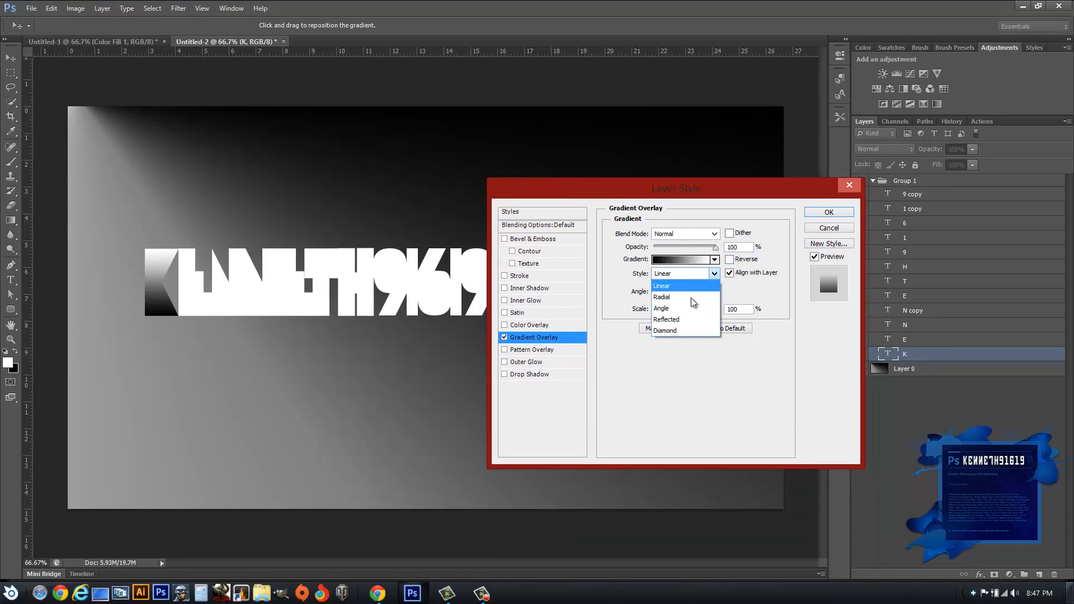
pyautogui.click(687, 308)
pyautogui.click(692, 292)
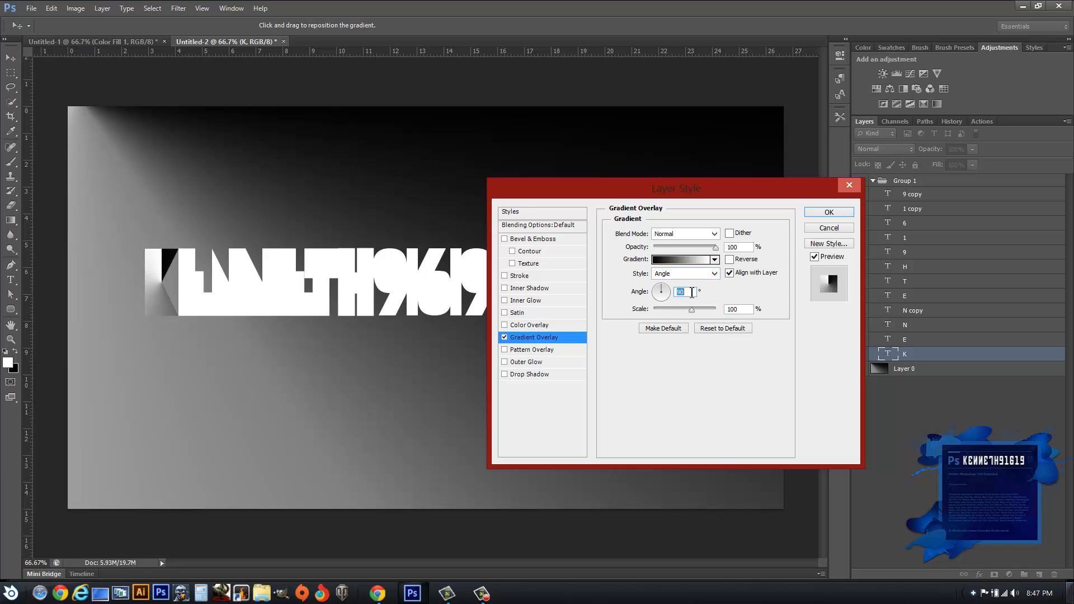
pyautogui.write('0')
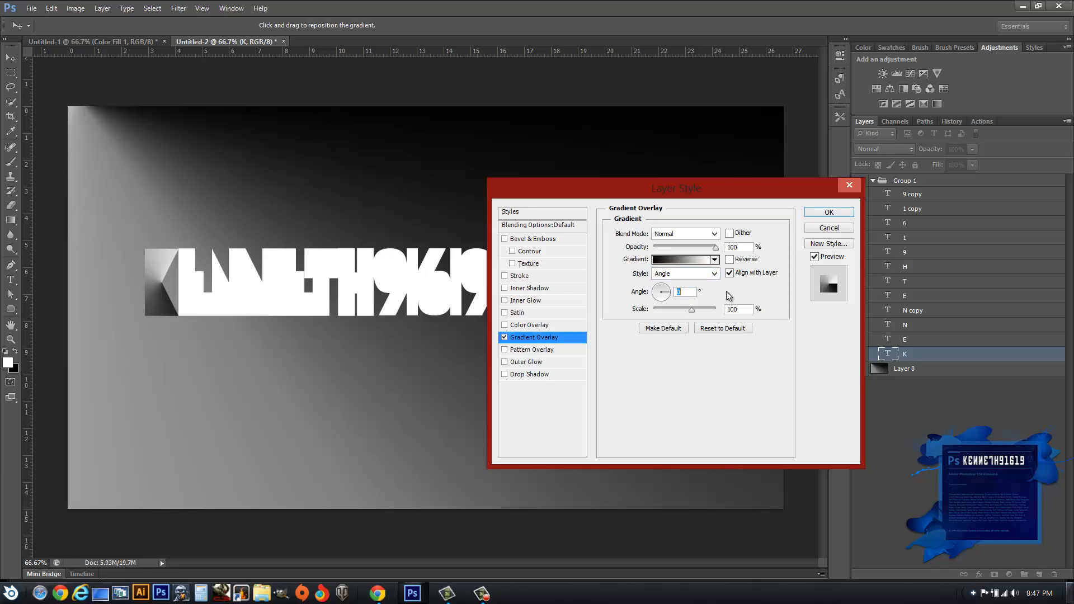
# Apply the Papercraft preset as the gradient of the K layer's overlay.
pyautogui.click(695, 259)
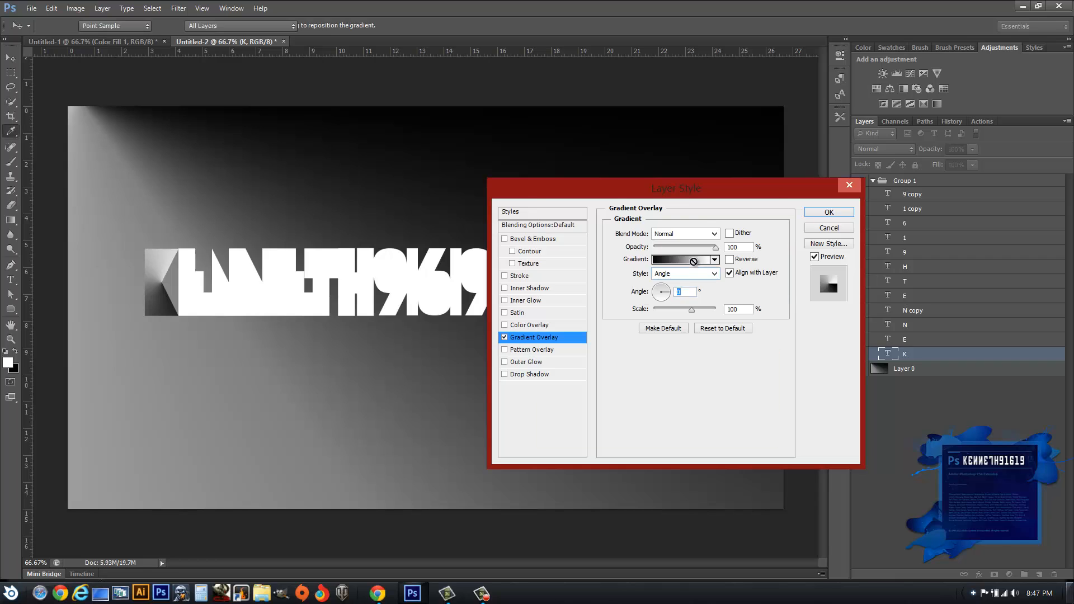
pyautogui.click(557, 263)
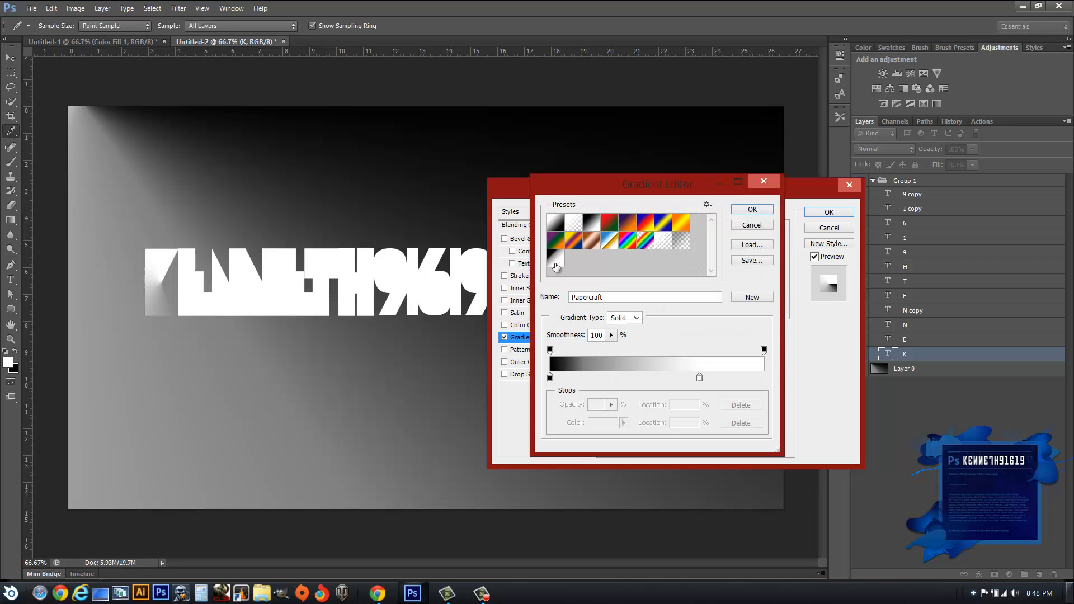
pyautogui.click(752, 209)
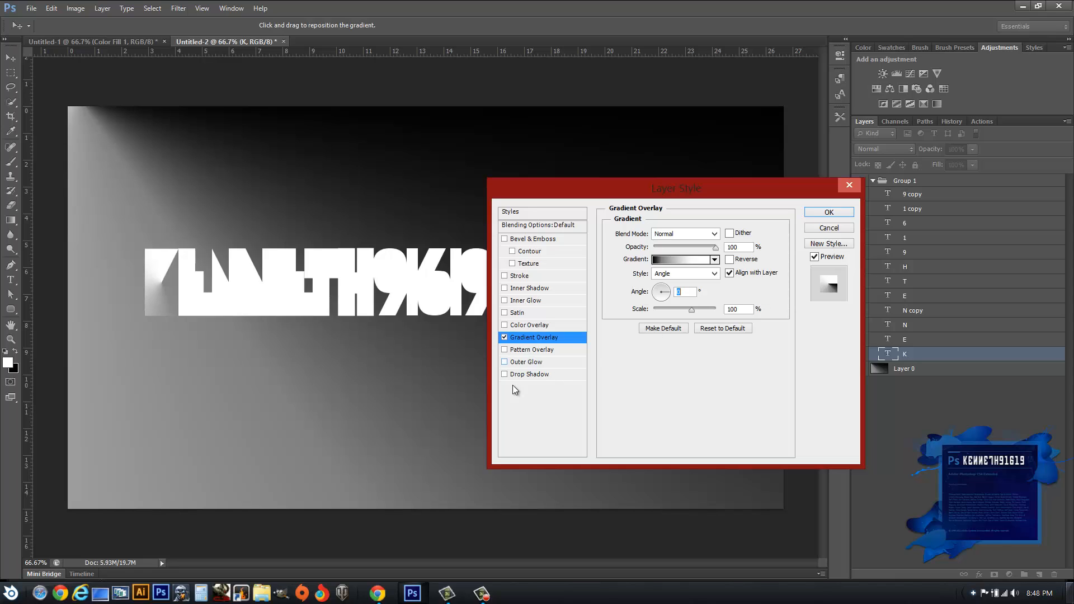
# Add a Drop Shadow to the K layer with distance 0 px, spread 18% and size 22 px, and apply the layer style.
pyautogui.click(525, 373)
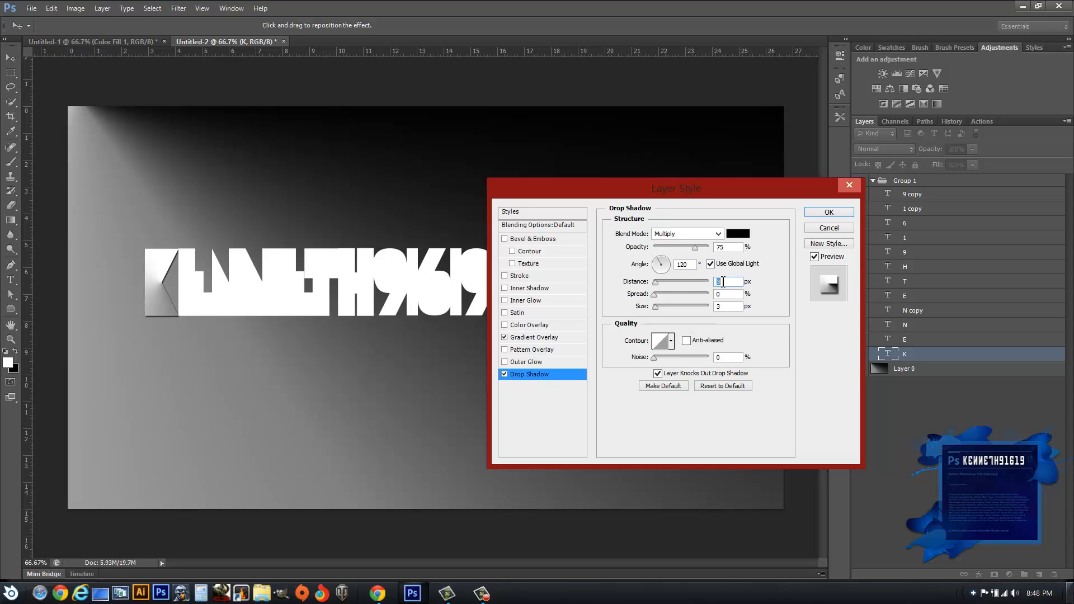
pyautogui.write('0')
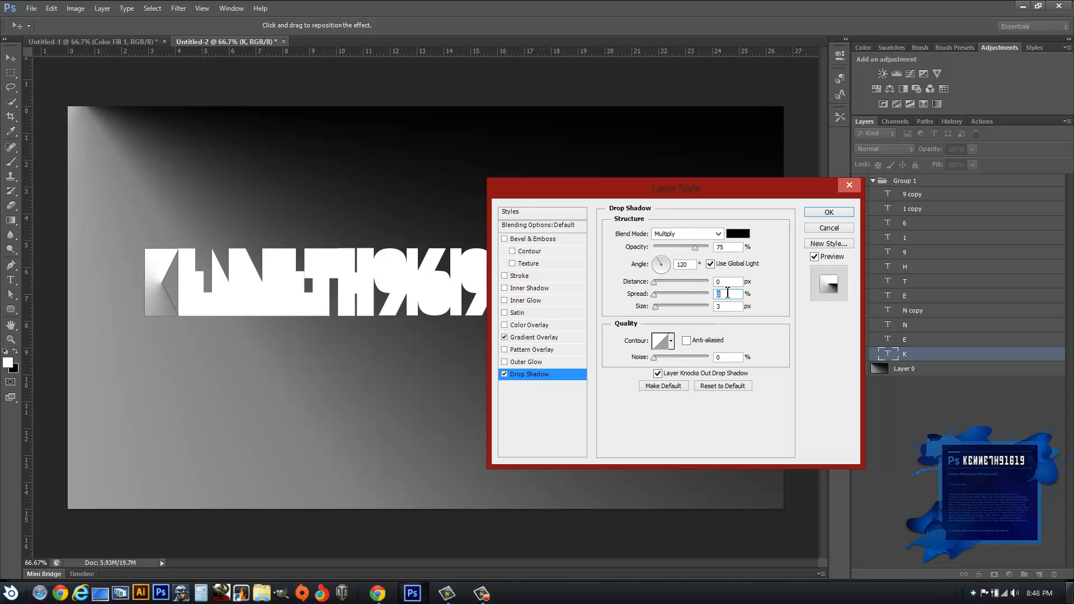
pyautogui.write('18')
pyautogui.write('22')
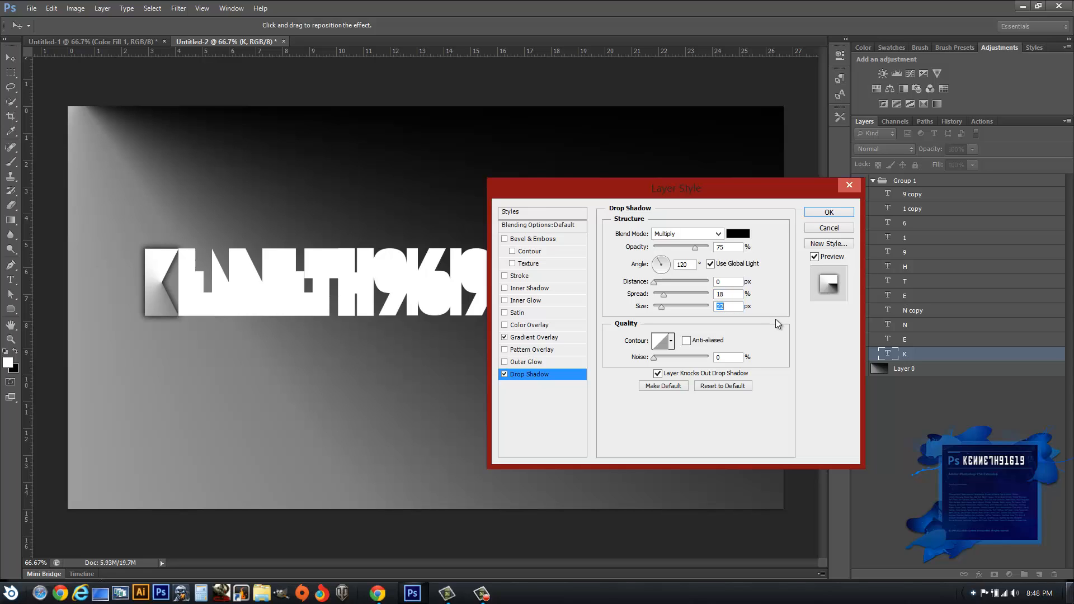
pyautogui.click(828, 212)
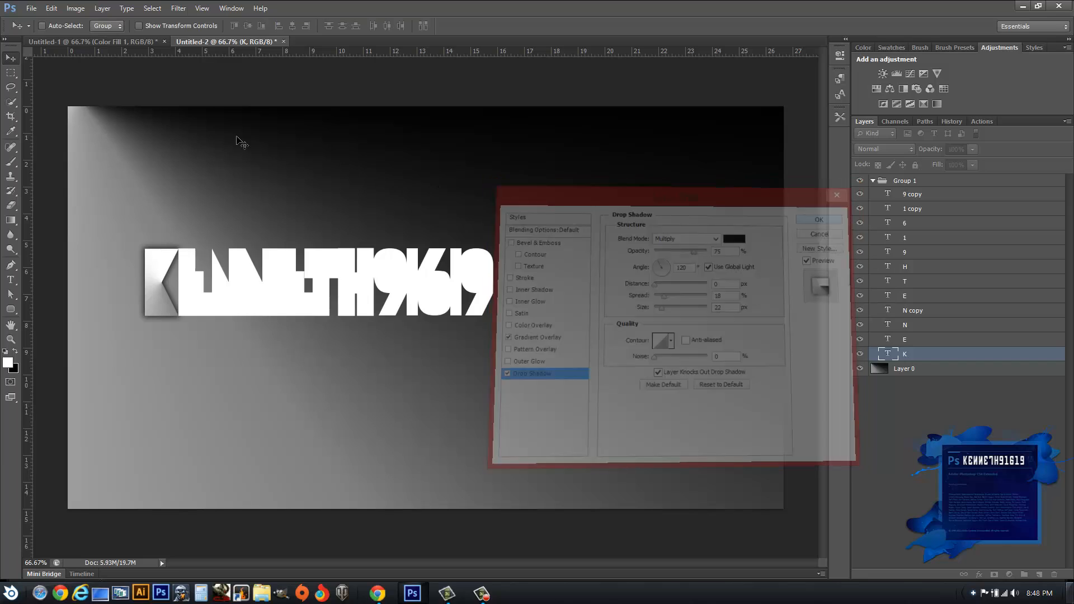
# Check the Drop Shadow and Gradient Overlay settings of the K layer in the Untitled-1 document.
pyautogui.click(114, 42)
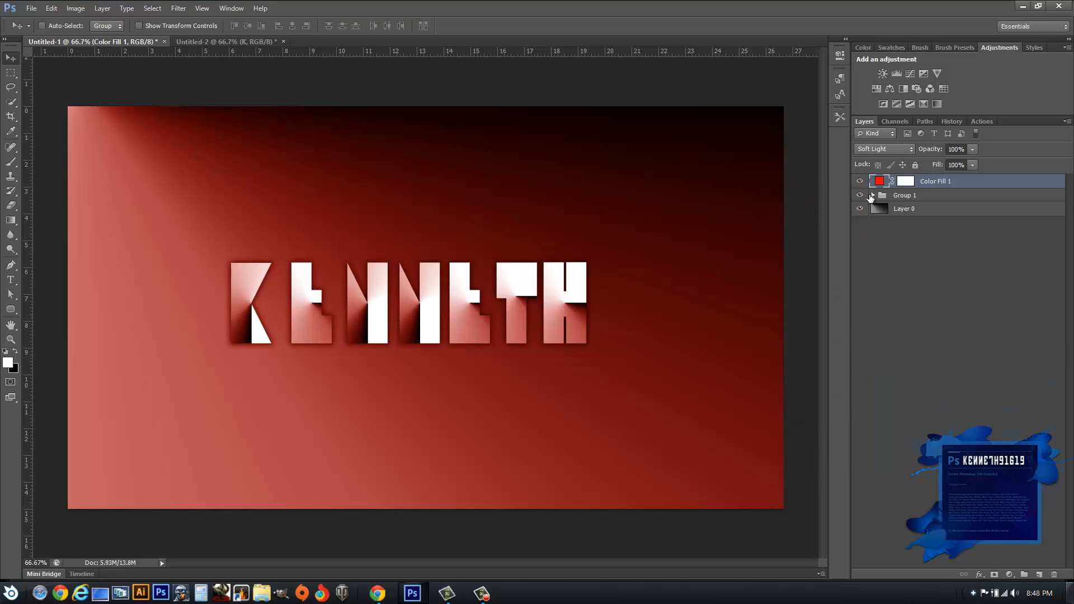
pyautogui.click(871, 193)
pyautogui.click(872, 195)
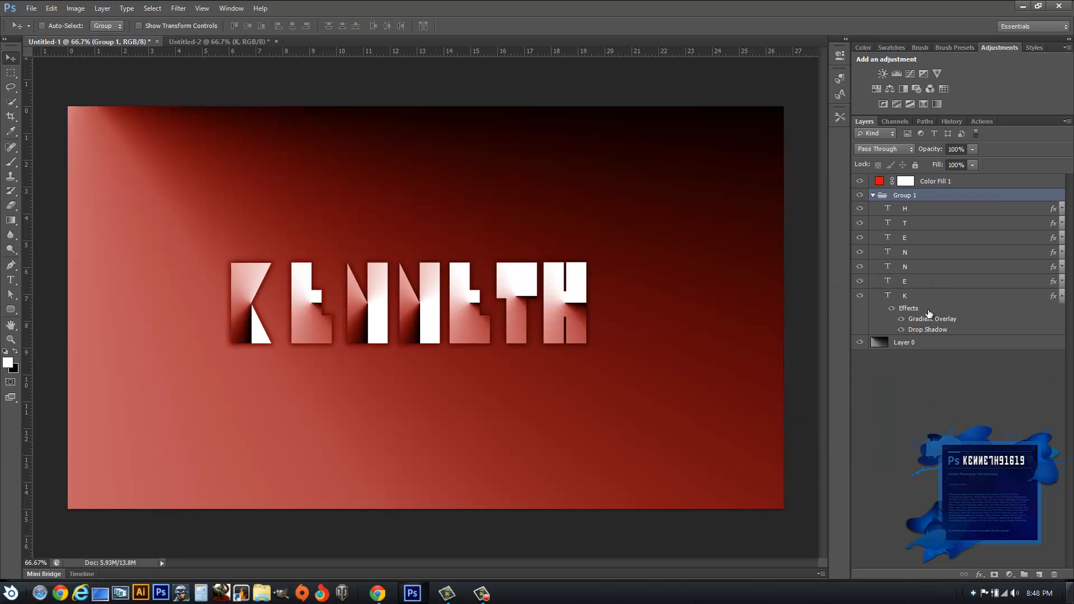
pyautogui.click(932, 331)
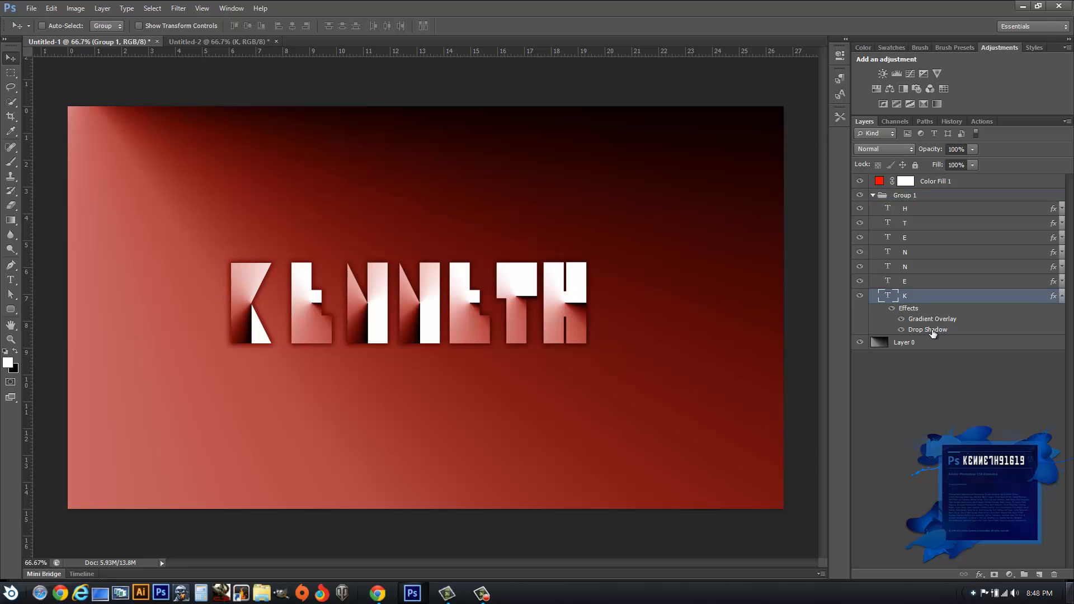
pyautogui.doubleClick(931, 330)
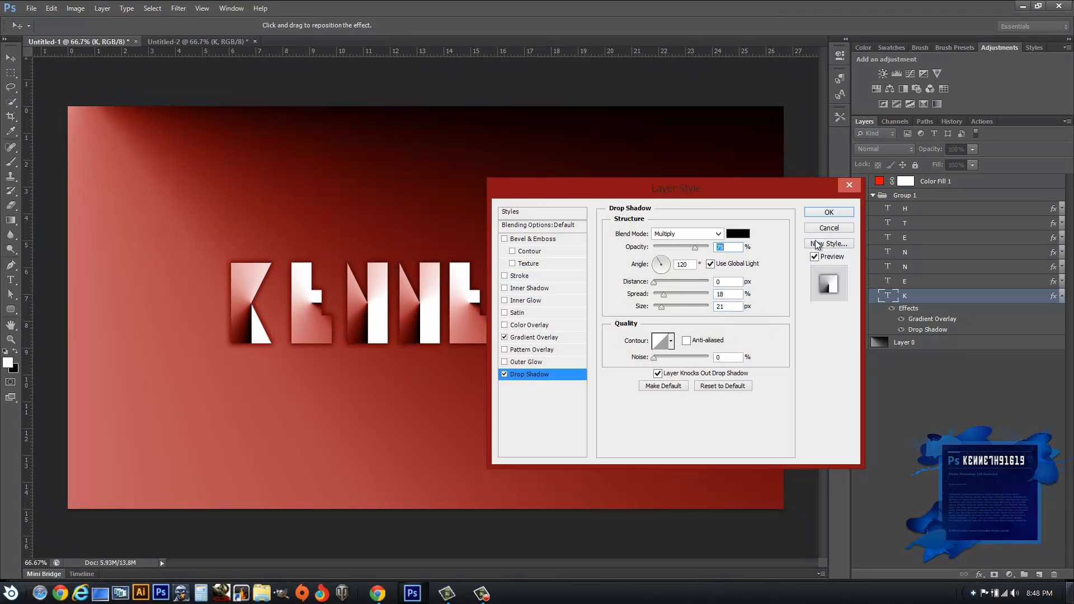
pyautogui.click(825, 227)
pyautogui.doubleClick(924, 320)
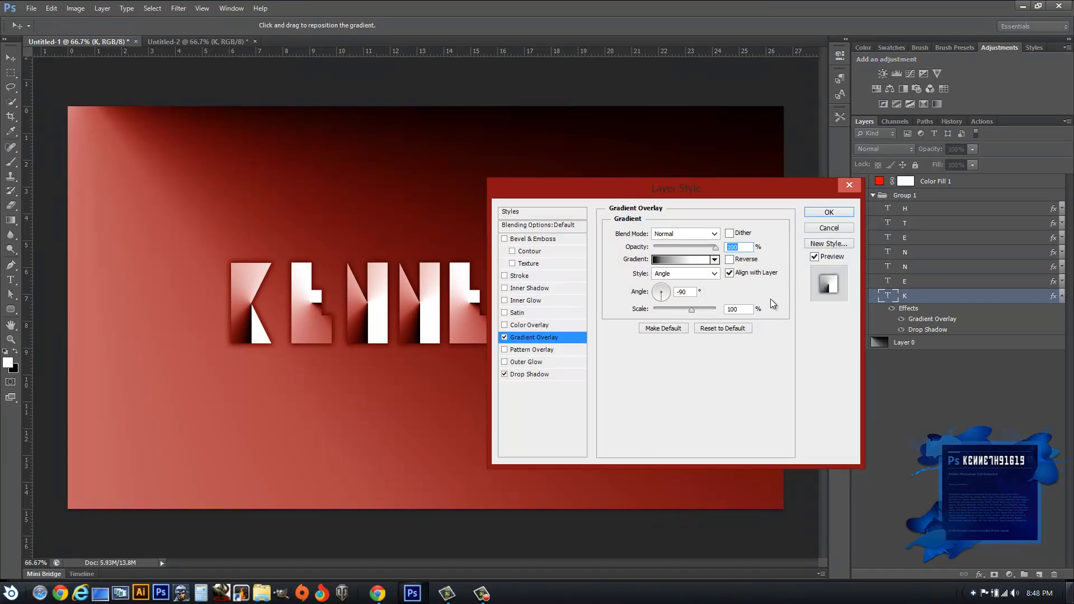
pyautogui.click(817, 230)
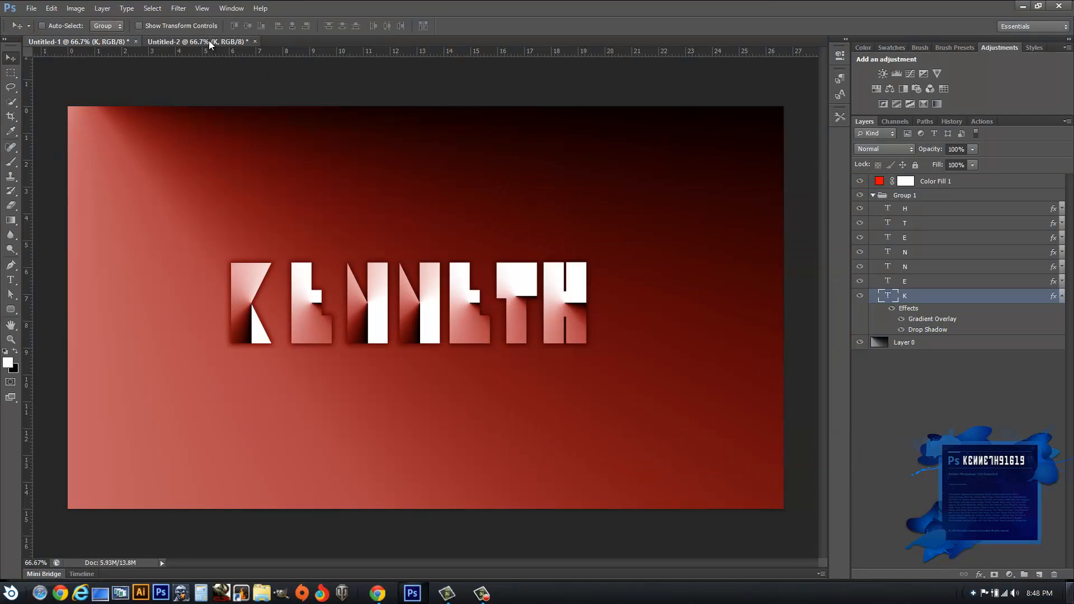
# Set the drop shadow size of the K layer in Untitled-2 to 21 px.
pyautogui.click(208, 41)
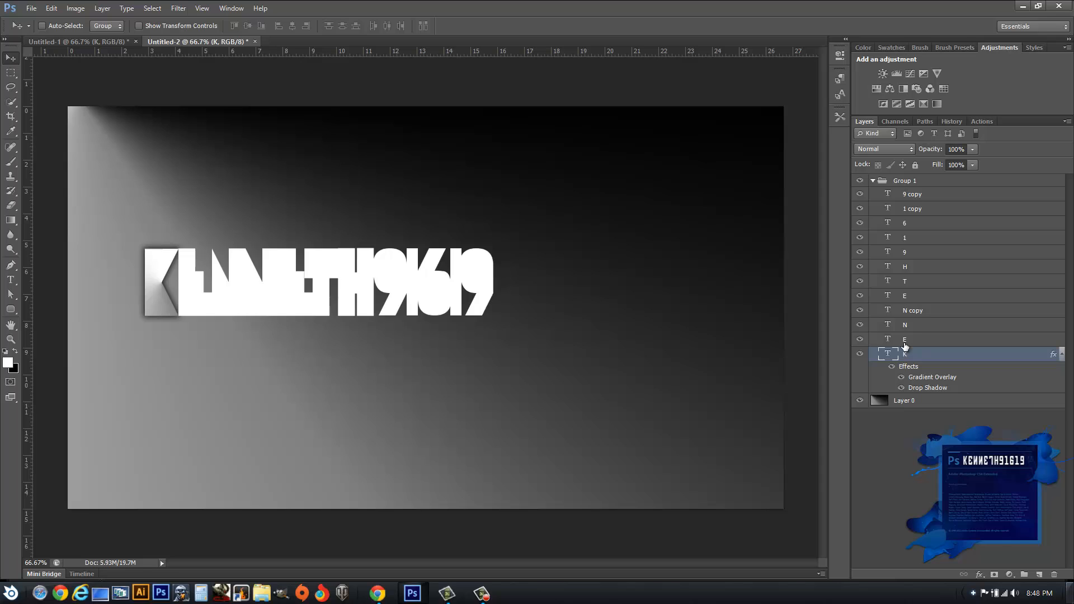
pyautogui.doubleClick(924, 388)
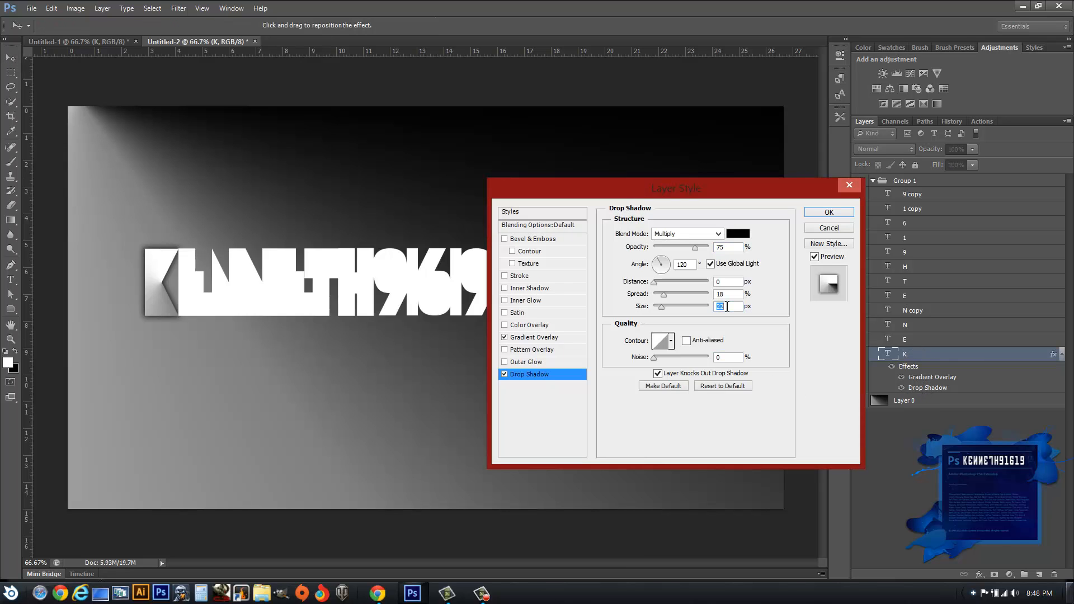
pyautogui.write('21')
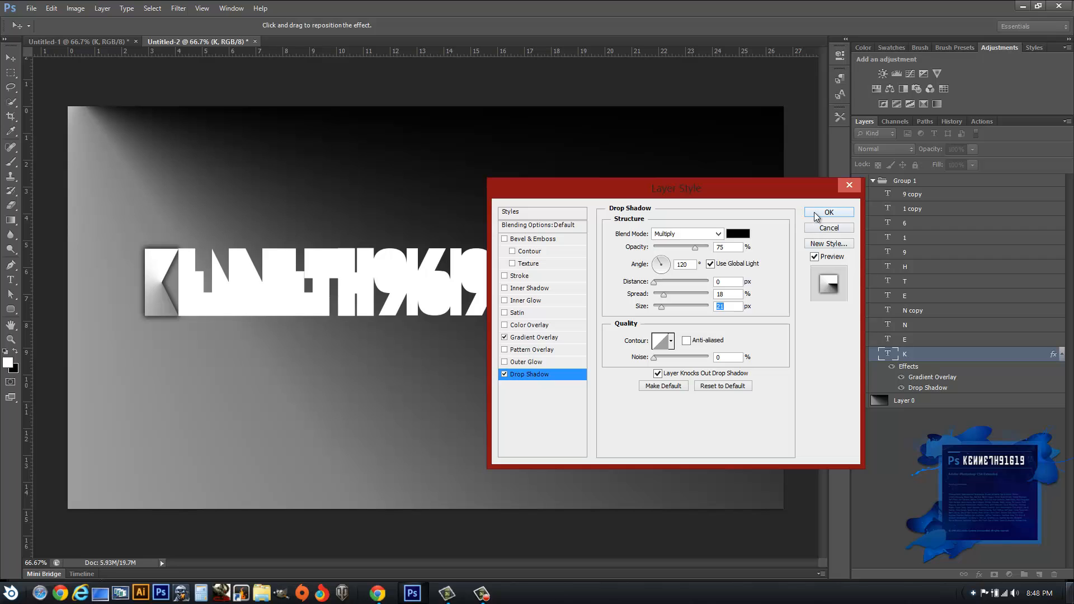
pyautogui.click(816, 217)
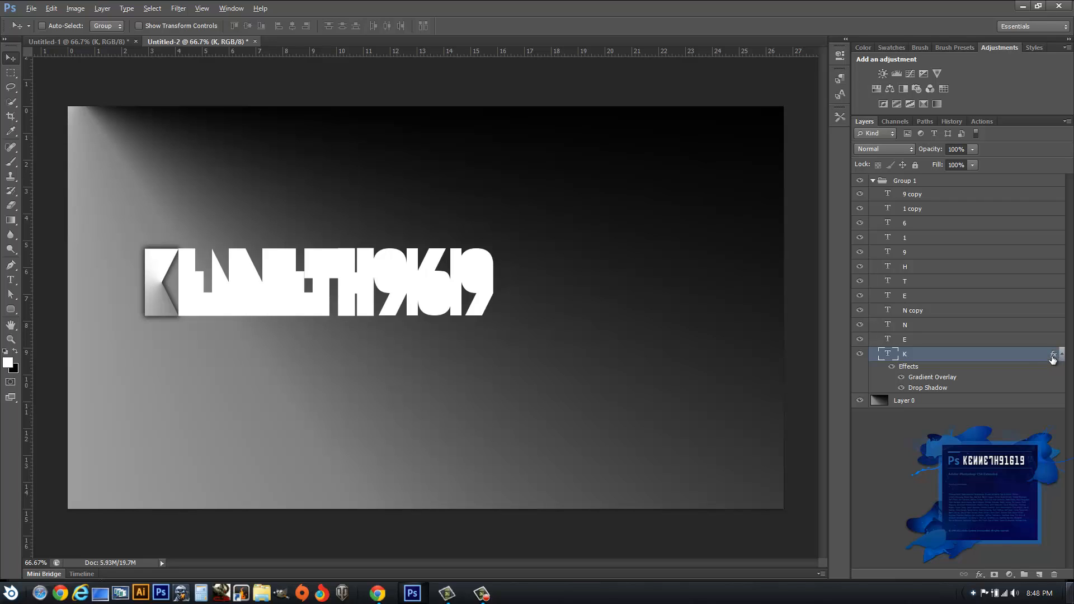
# Copy the K layer's effects onto each of the other text layers in Group 1, up to 9 copy.
pyautogui.moveTo(1053, 358); pyautogui.dragTo(1052, 240)
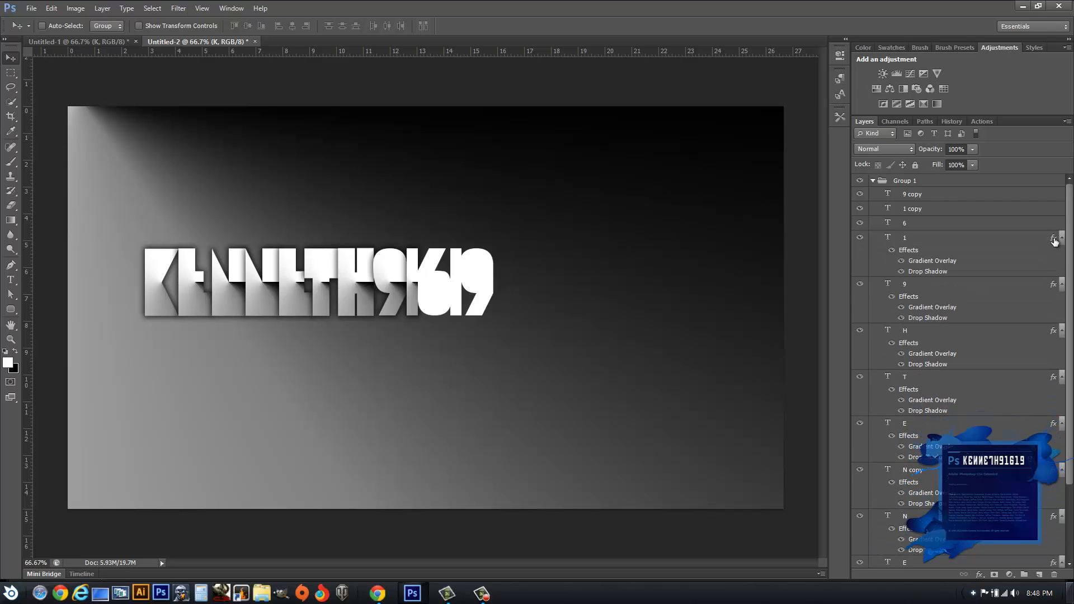
pyautogui.moveTo(1052, 238); pyautogui.dragTo(1053, 195)
# Collapse the effects lists of all the text layers in Group 1.
pyautogui.click(1062, 193)
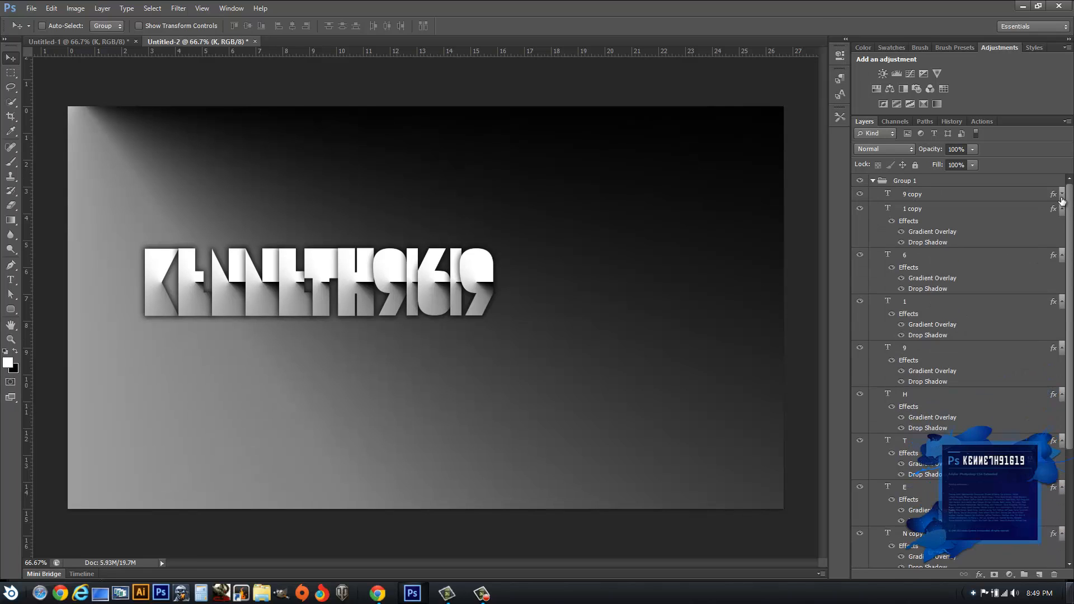
pyautogui.click(1062, 211)
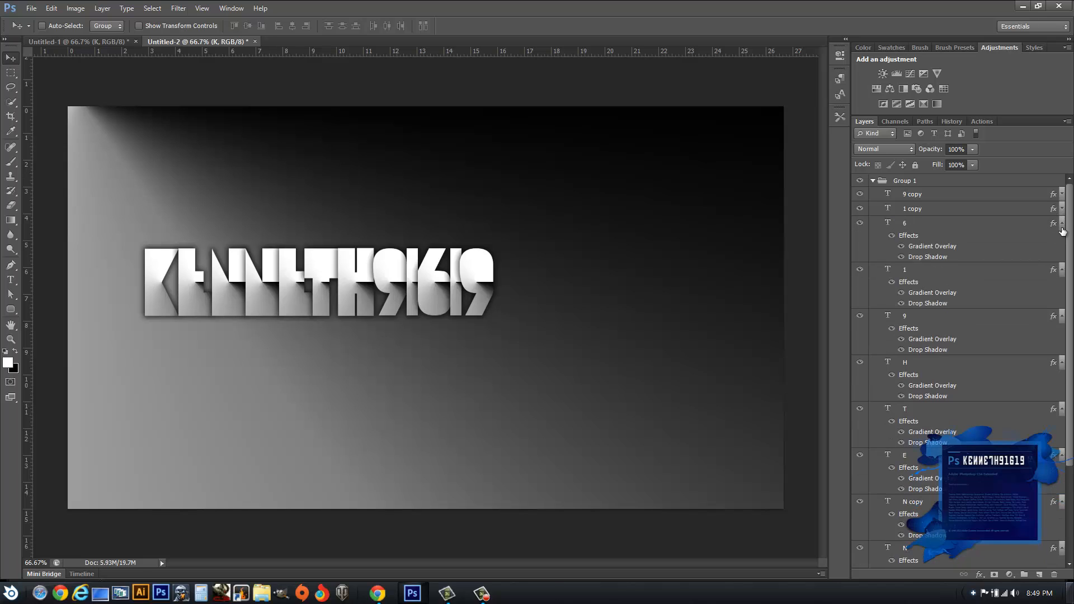
pyautogui.click(1062, 223)
pyautogui.click(1062, 238)
pyautogui.click(1062, 252)
pyautogui.click(1062, 267)
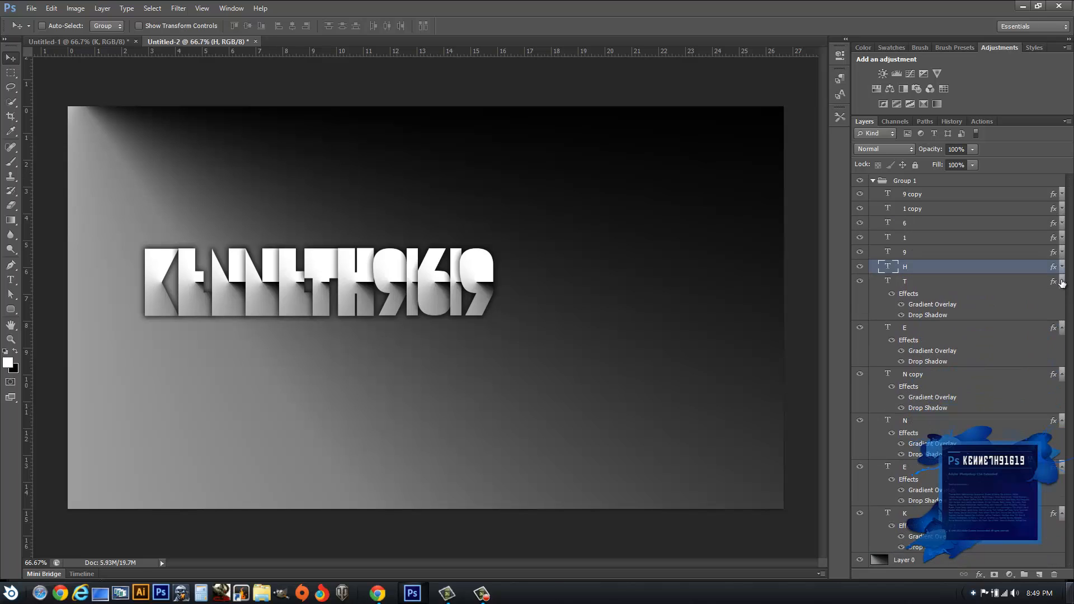
pyautogui.click(1062, 281)
pyautogui.click(1062, 296)
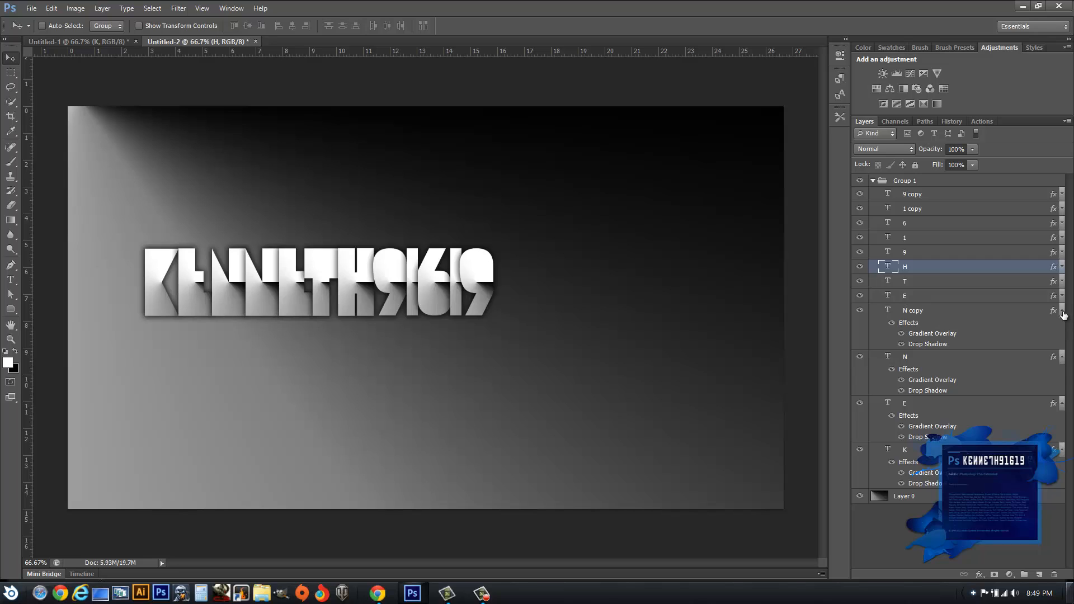
pyautogui.click(1062, 311)
pyautogui.click(1062, 325)
pyautogui.click(1062, 340)
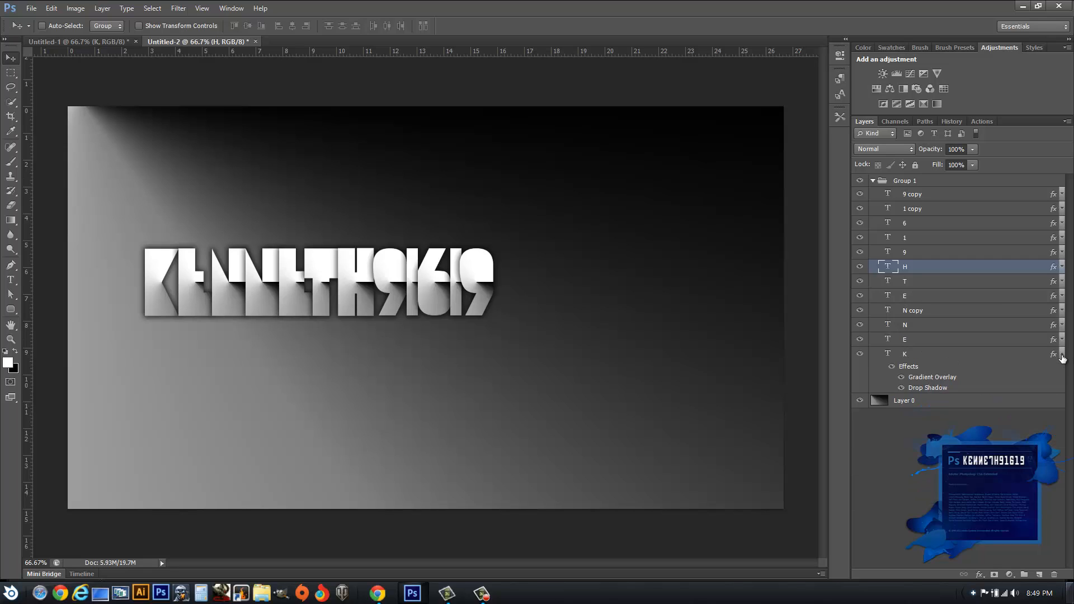
pyautogui.click(1062, 354)
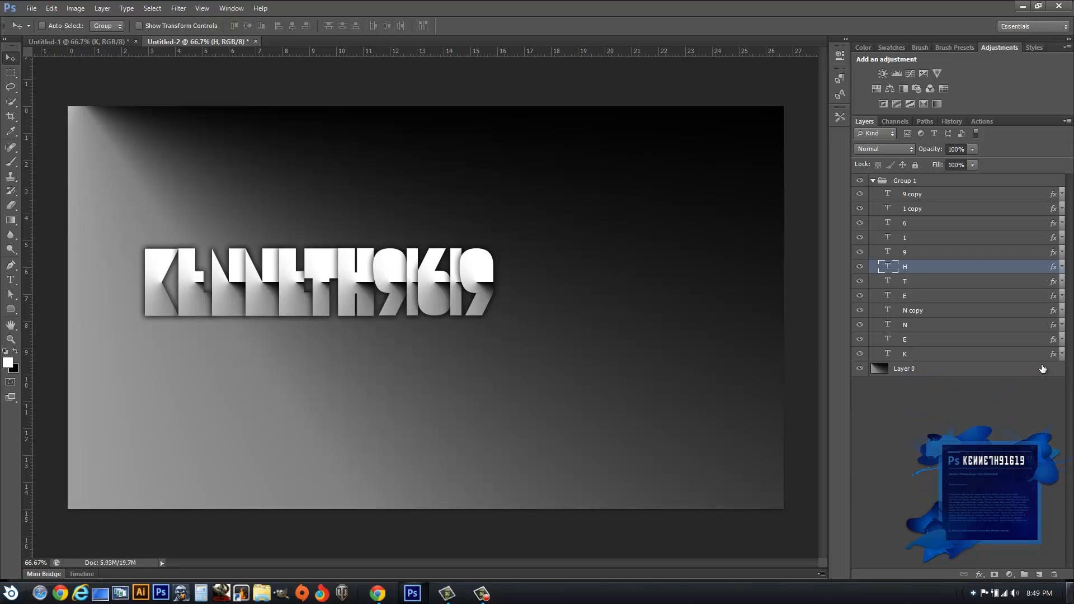
# Try to align the horizontal centers of all text layers in Group 1, from 9 copy to K.
pyautogui.click(924, 199)
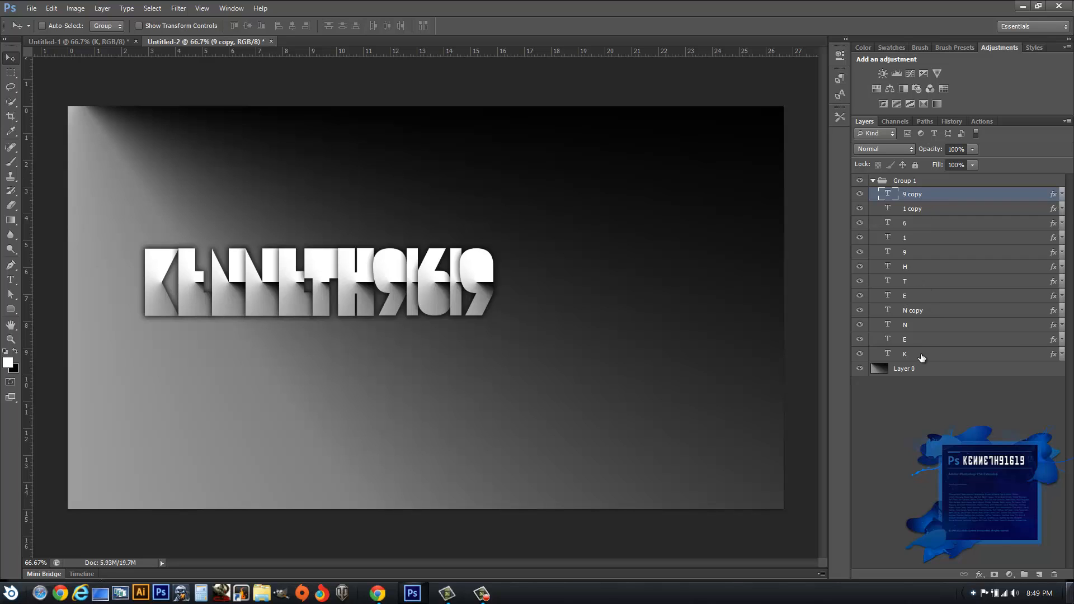
pyautogui.click(872, 181)
pyautogui.click(893, 181)
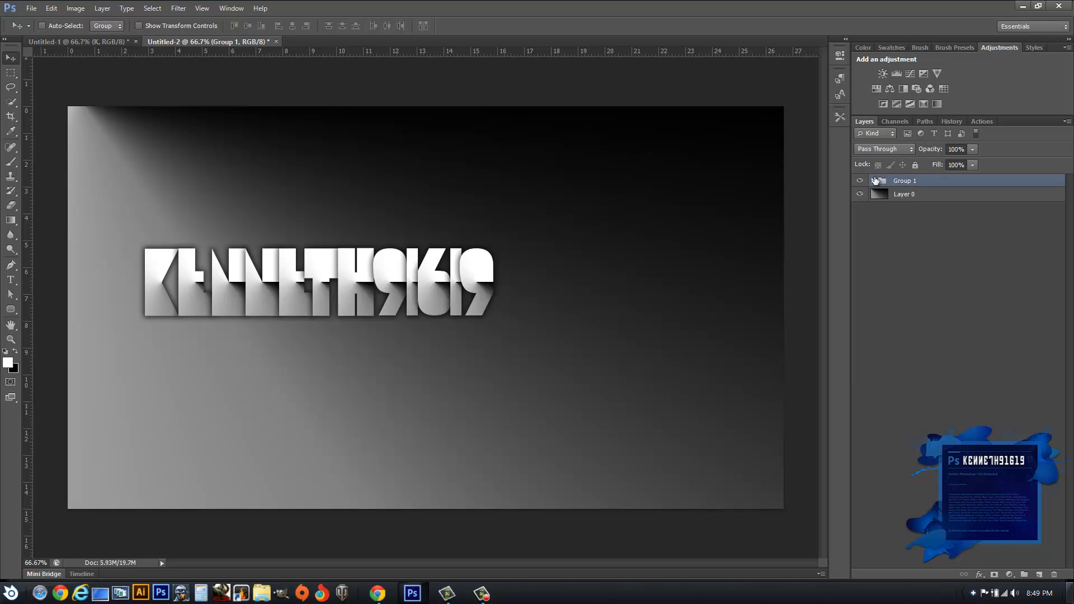
pyautogui.click(873, 180)
pyautogui.click(908, 195)
pyautogui.keyDown('shift'); pyautogui.click(926, 354); pyautogui.keyUp('shift')
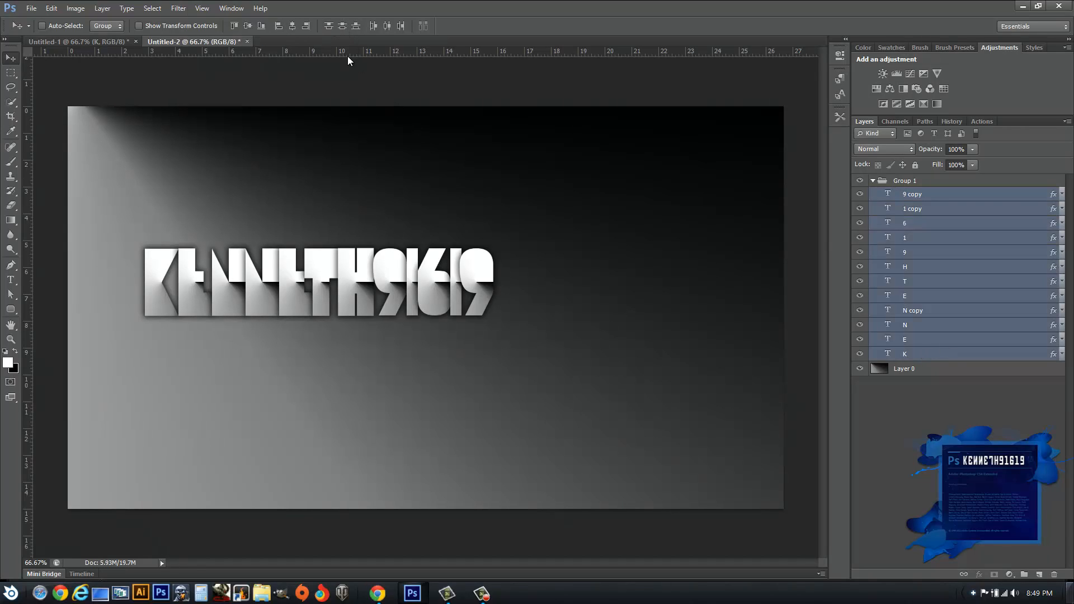
pyautogui.click(292, 25)
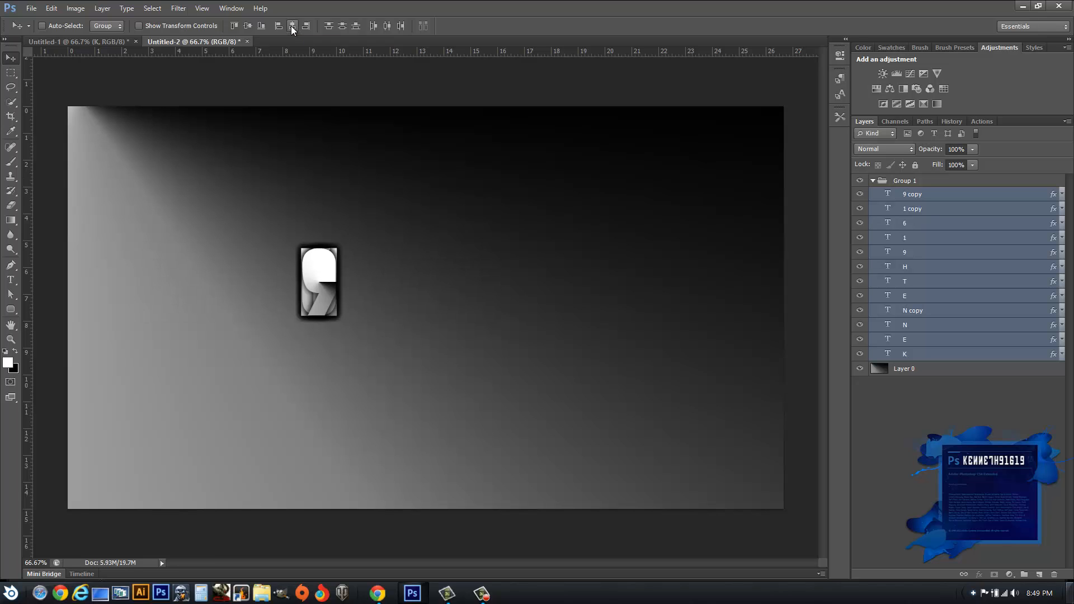
# Undo the horizontal center alignment, going back to the last duplicated layer effects state.
pyautogui.click(951, 122)
pyautogui.click(948, 380)
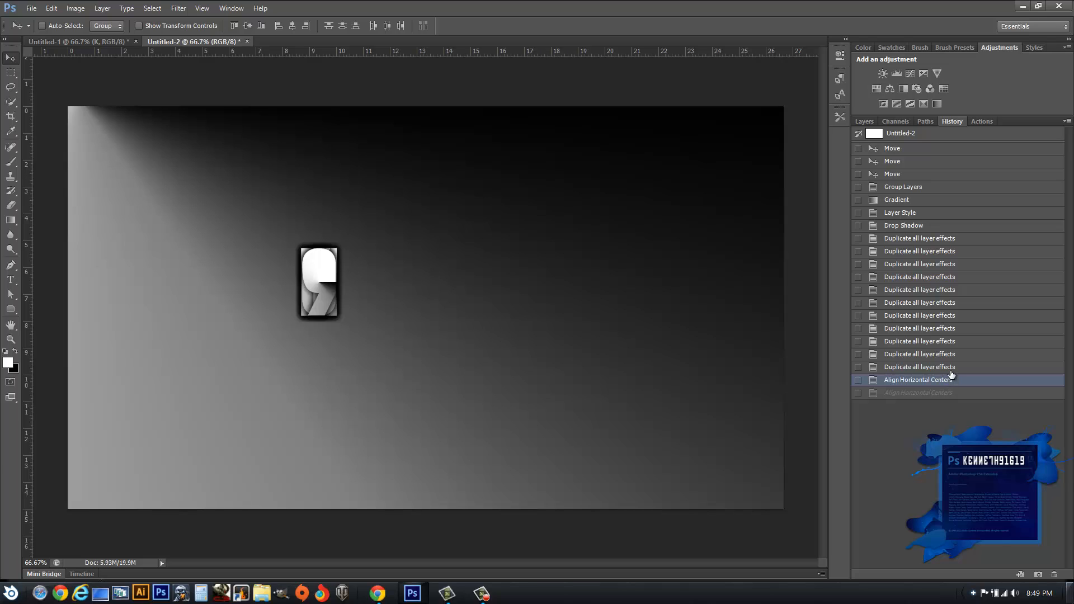
pyautogui.click(951, 368)
pyautogui.click(864, 122)
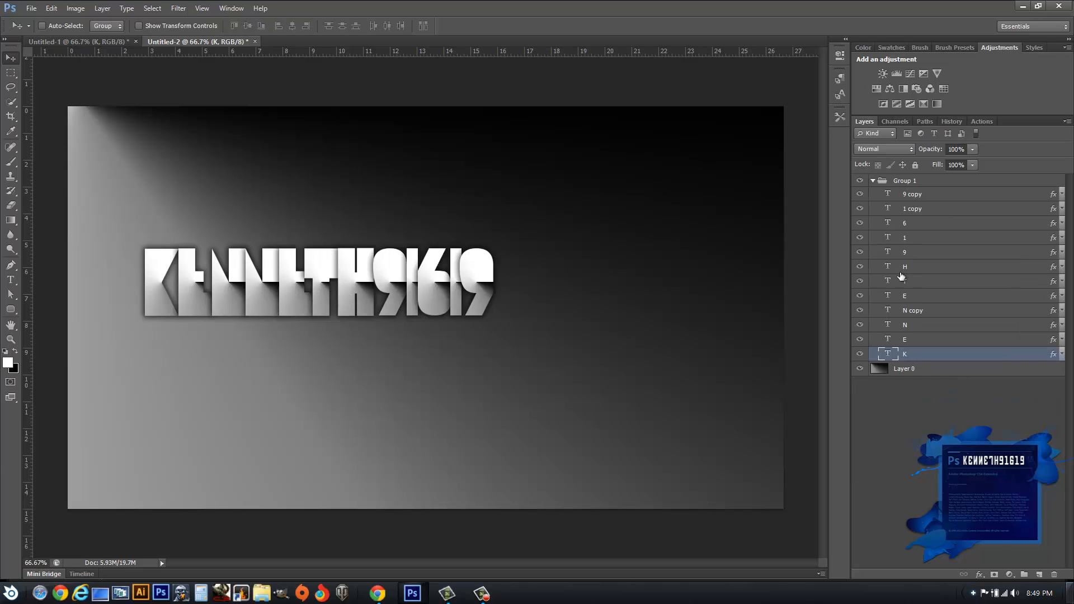
# Distribute the vertical centers of all text layers in Group 1, undoing the additional vertical center alignment.
pyautogui.keyDown('shift'); pyautogui.click(930, 196); pyautogui.keyUp('shift')
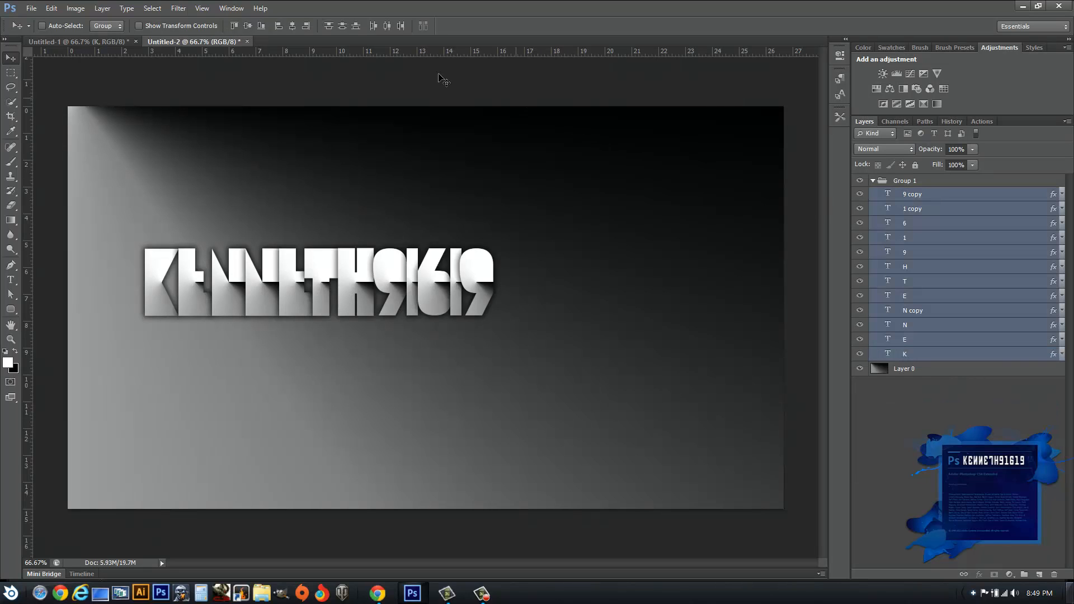
pyautogui.click(342, 26)
pyautogui.click(250, 27)
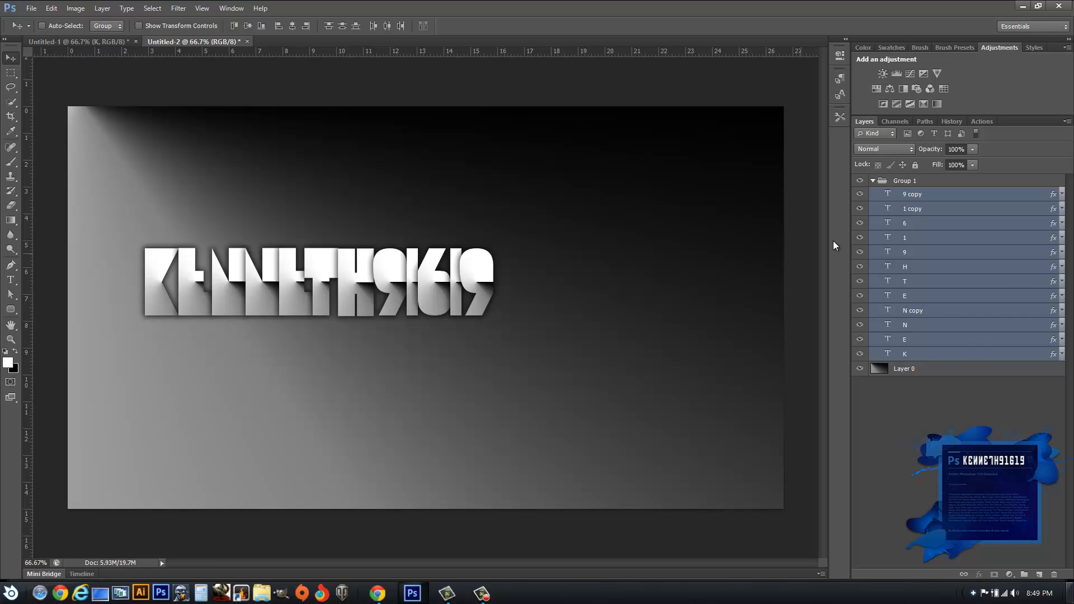
pyautogui.click(949, 121)
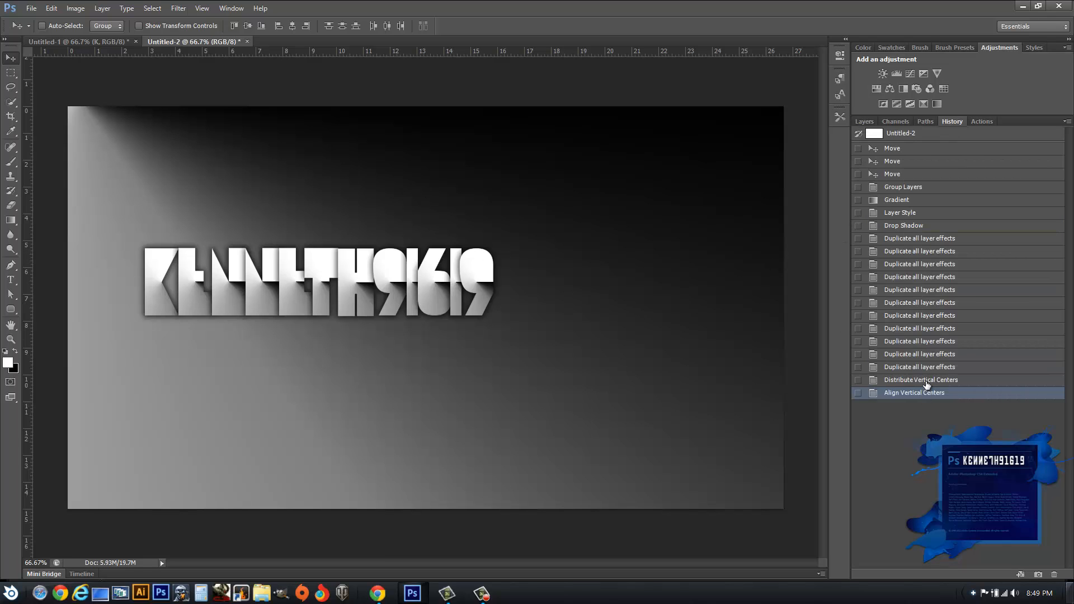
pyautogui.click(926, 382)
pyautogui.click(862, 122)
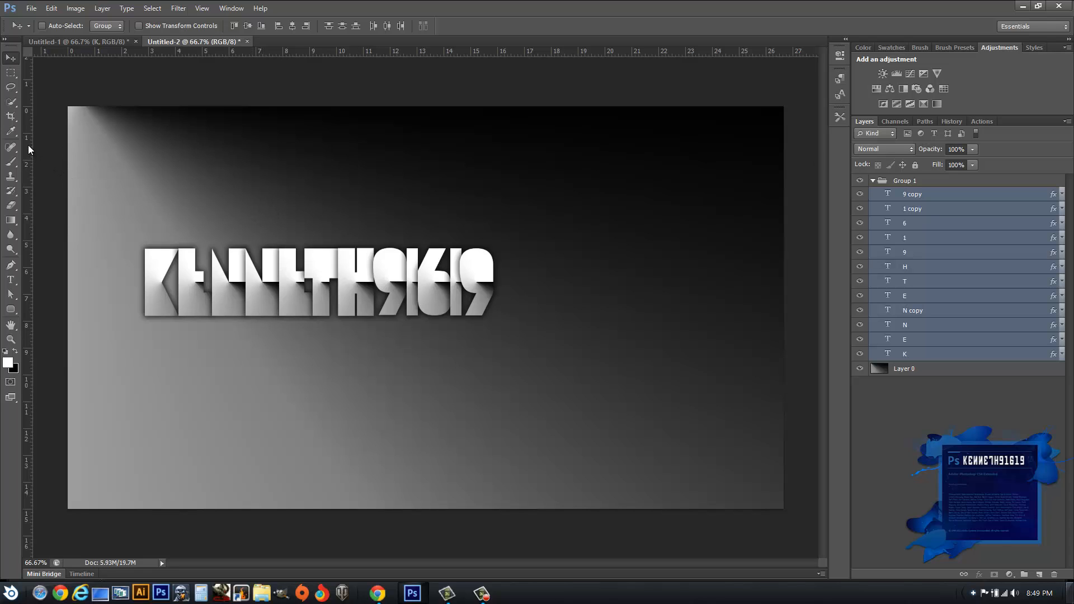
# Add a vertical and a horizontal guide near the canvas center and move the selected text layers to center on them.
pyautogui.moveTo(28, 146); pyautogui.dragTo(413, 155)
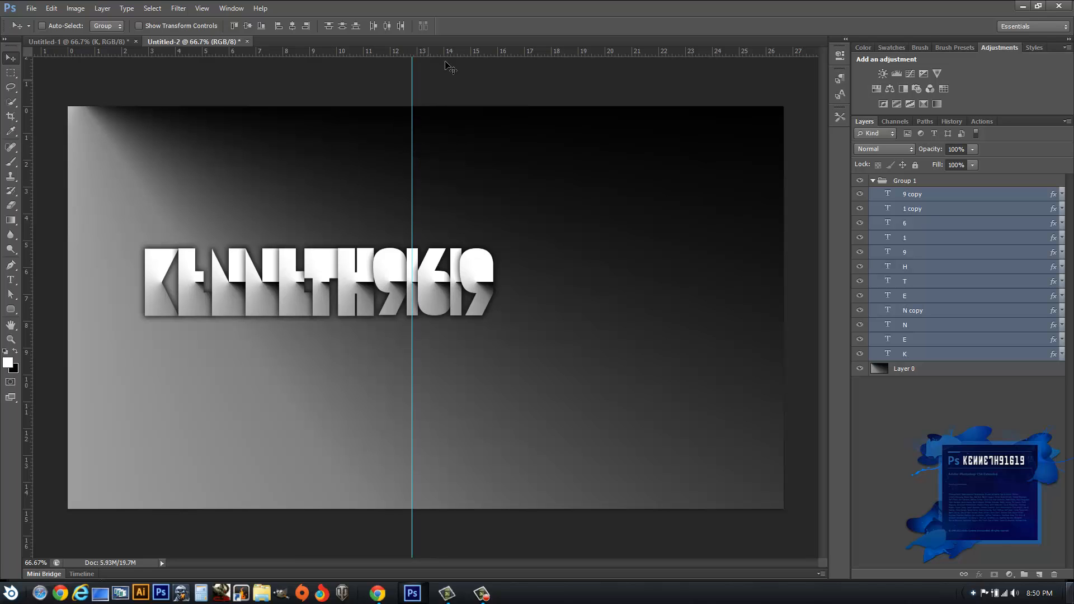
pyautogui.moveTo(446, 55); pyautogui.dragTo(467, 316)
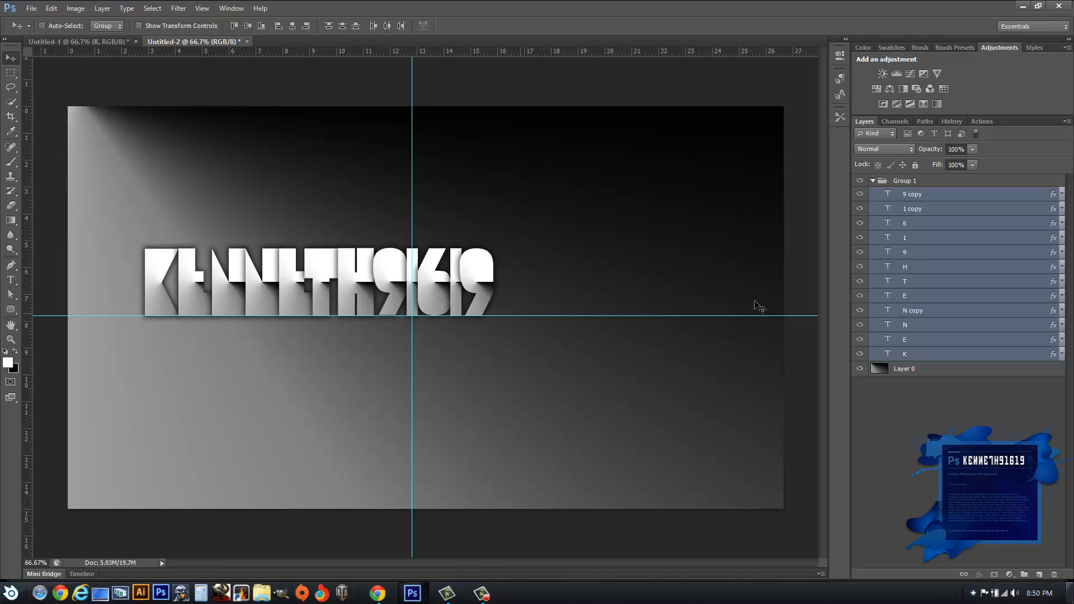
pyautogui.moveTo(490, 280); pyautogui.dragTo(534, 315)
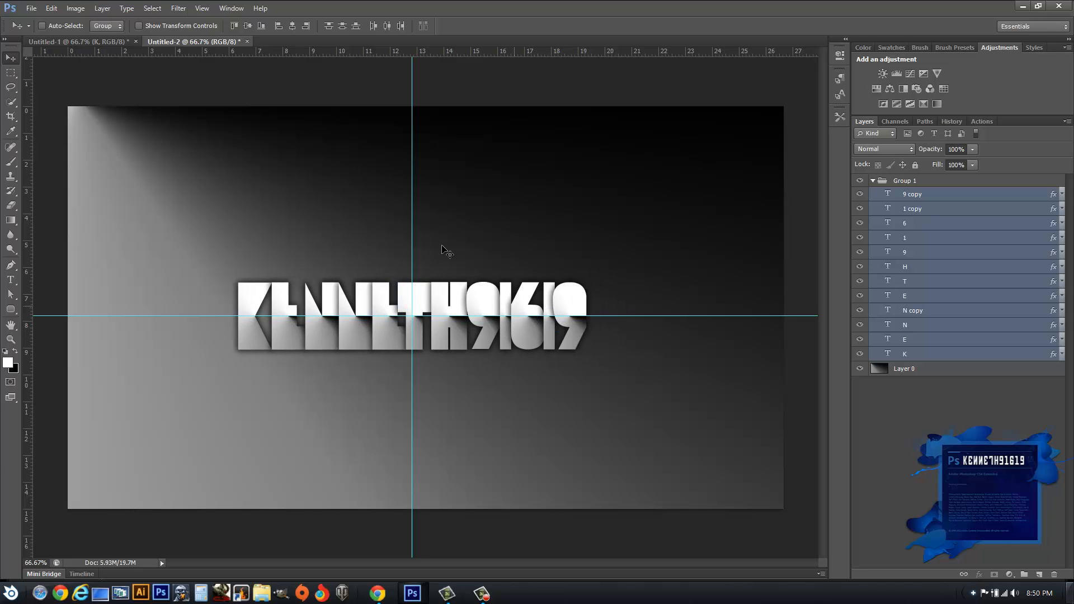
# Remove the vertical and horizontal guides from the canvas.
pyautogui.moveTo(412, 203); pyautogui.dragTo(24, 198)
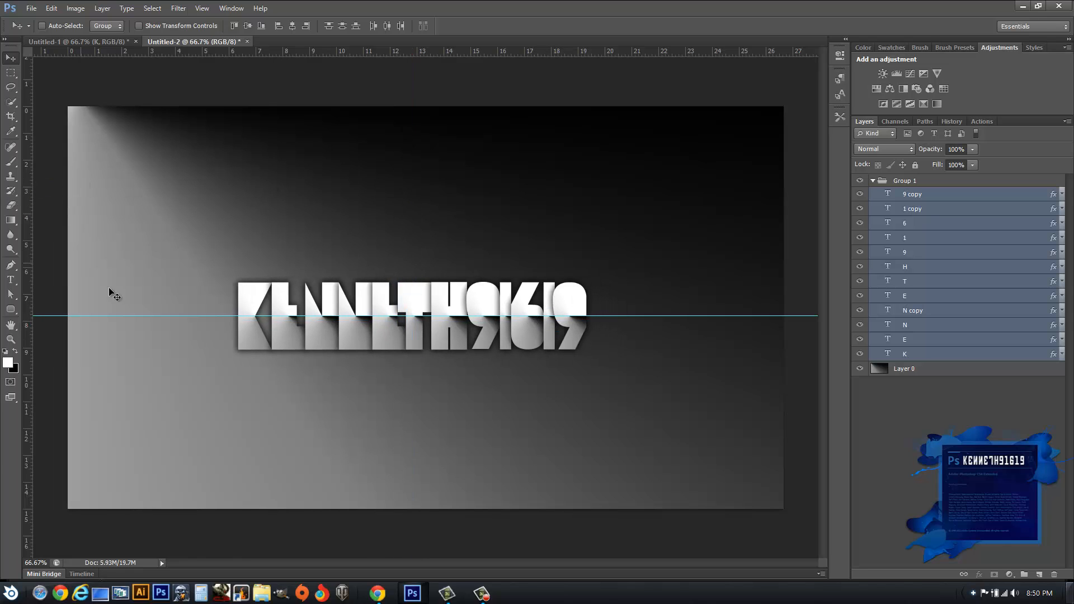
pyautogui.moveTo(143, 315); pyautogui.dragTo(171, 56)
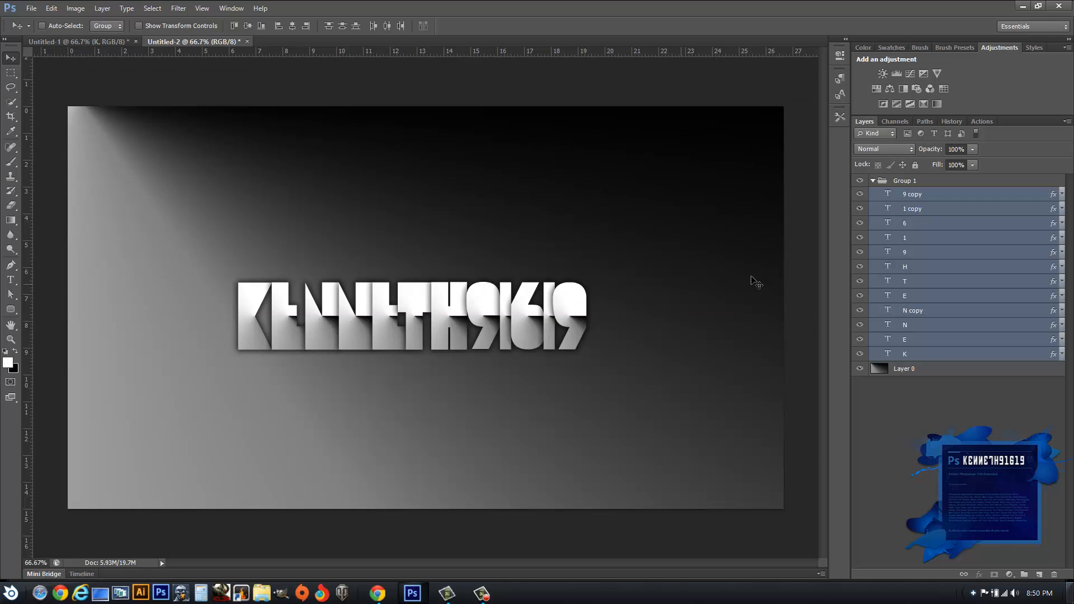
# Set the K layer's gradient overlay angle to -90° and copy its layer effects to the N and N copy layers.
pyautogui.click(872, 180)
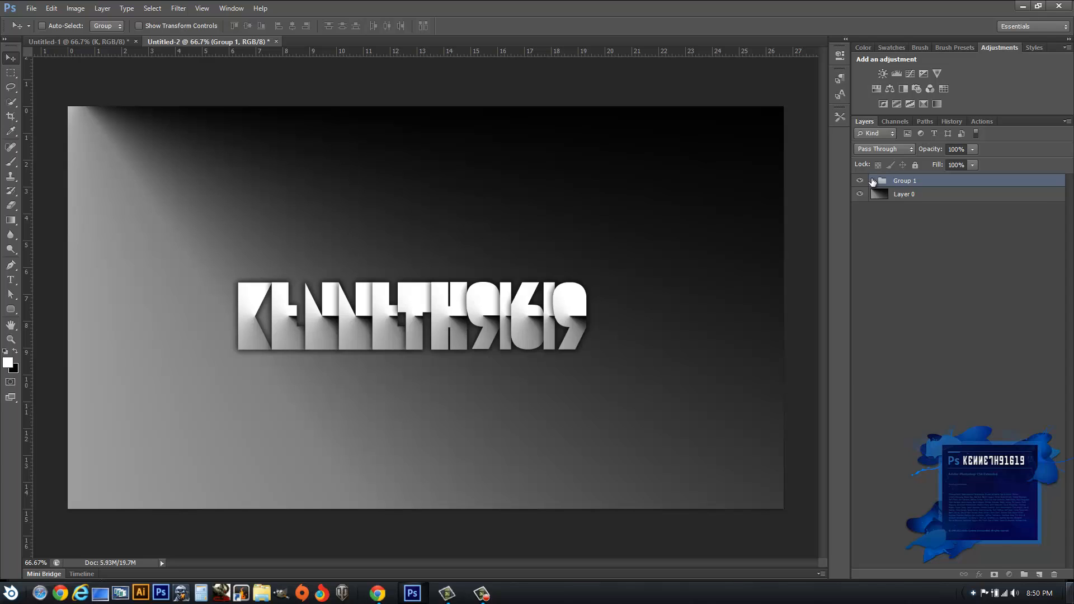
pyautogui.click(873, 181)
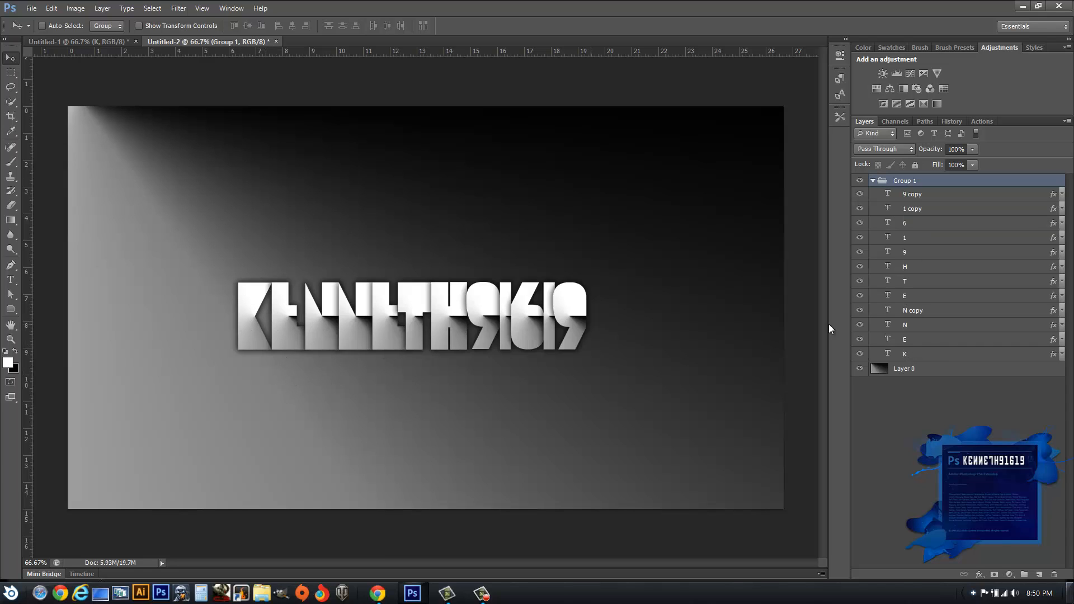
pyautogui.click(939, 355)
pyautogui.click(1061, 354)
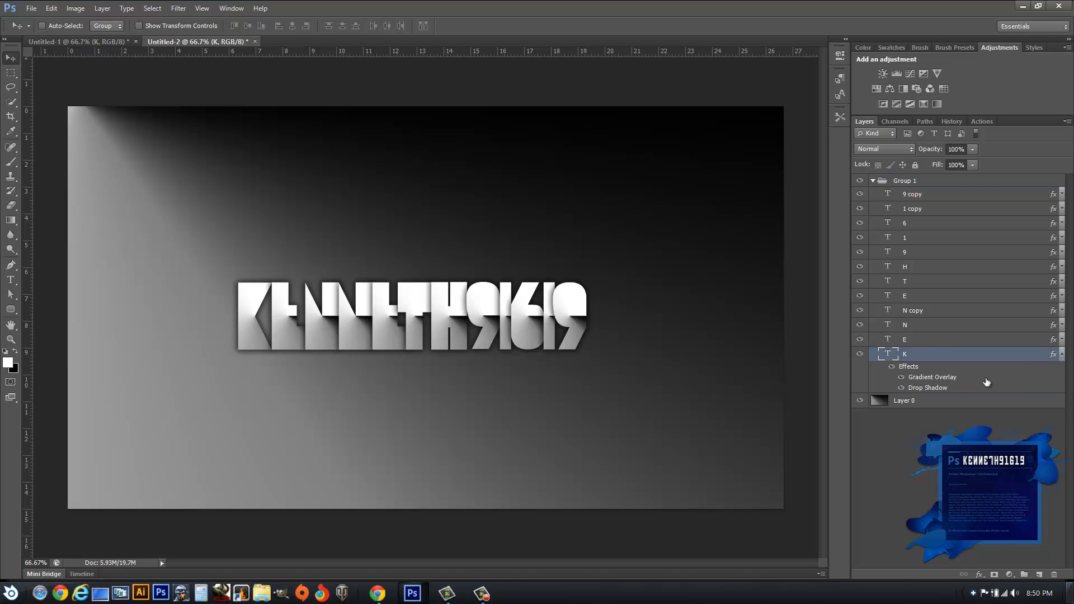
pyautogui.doubleClick(946, 378)
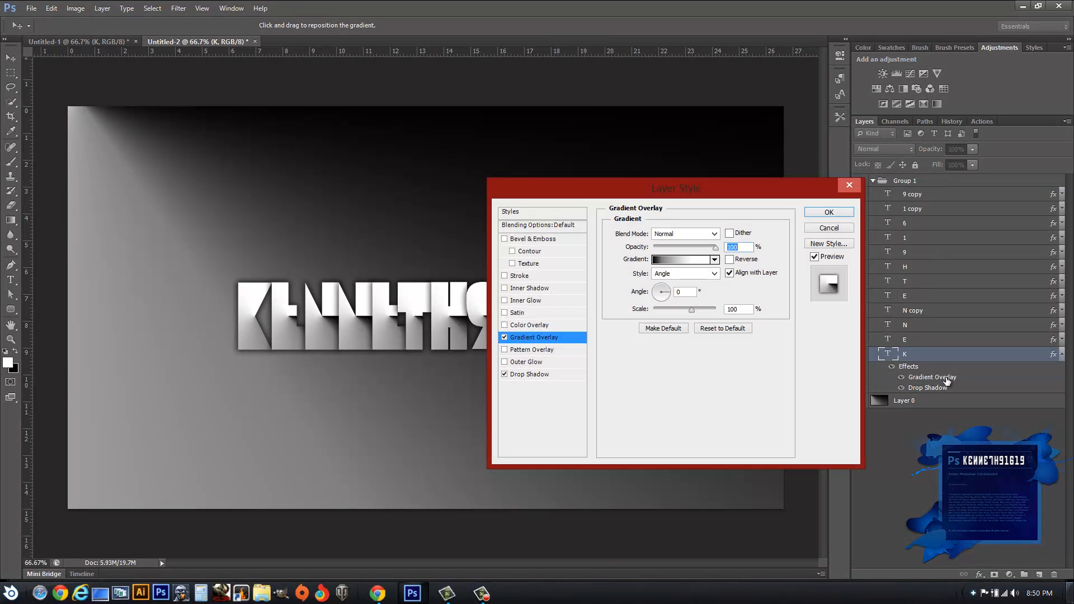
pyautogui.click(689, 295)
pyautogui.write('-90')
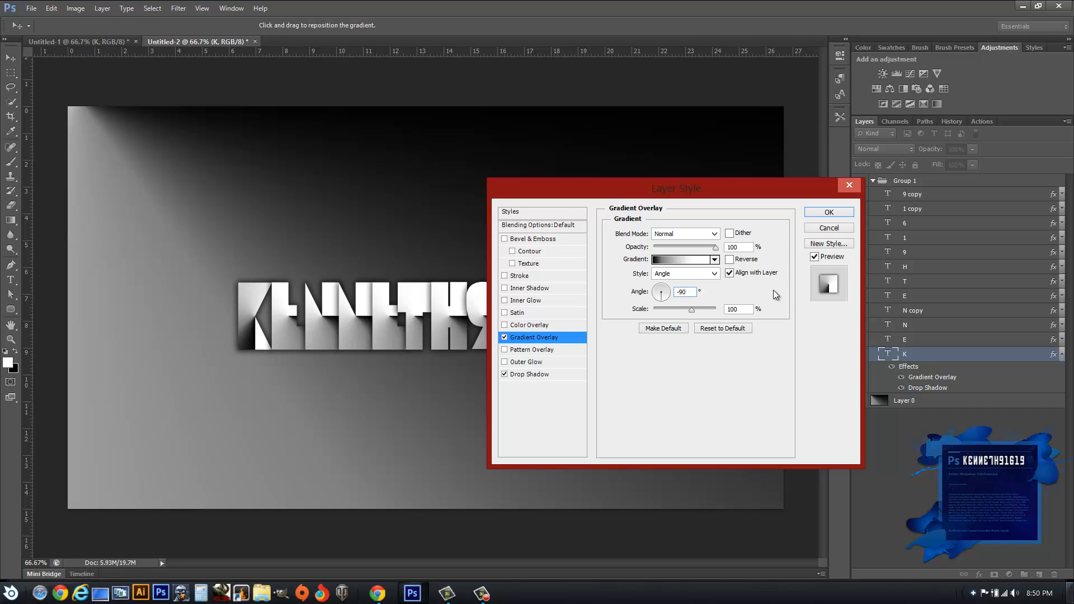
pyautogui.moveTo(254, 332); pyautogui.dragTo(369, 339)
pyautogui.click(815, 213)
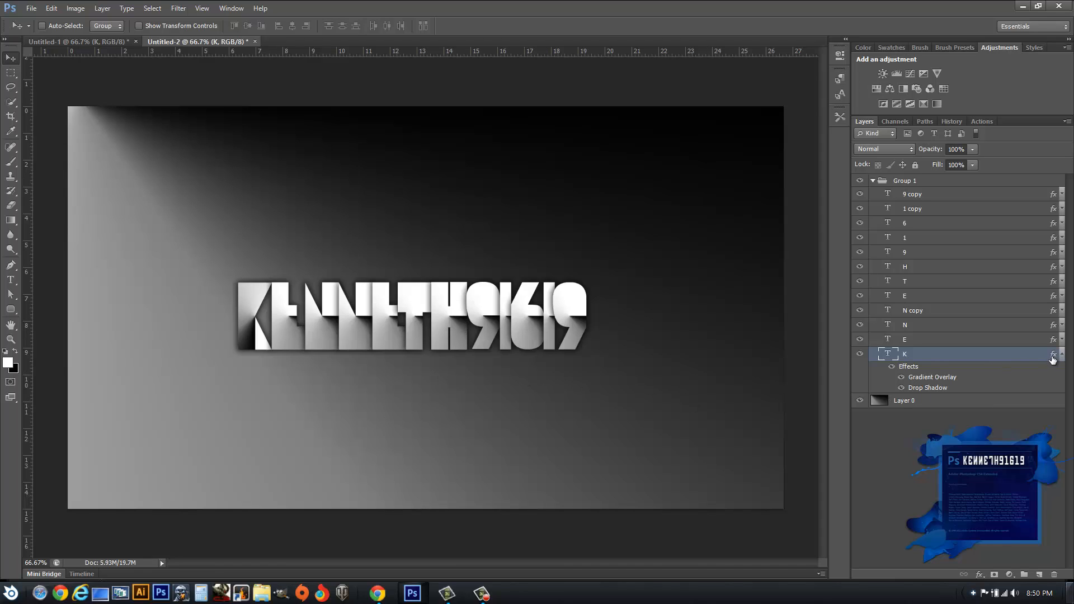
pyautogui.moveTo(1053, 359); pyautogui.dragTo(1053, 314)
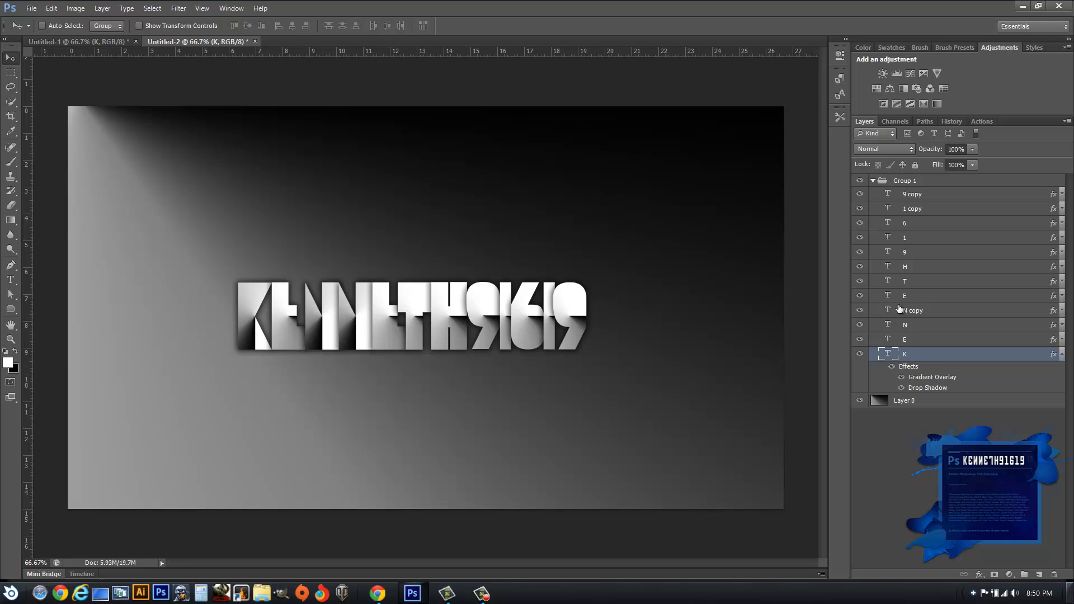
# Examine the T layer's gradient overlay settings and how its angle gradient falls across the lettering.
pyautogui.click(1043, 281)
pyautogui.click(1061, 282)
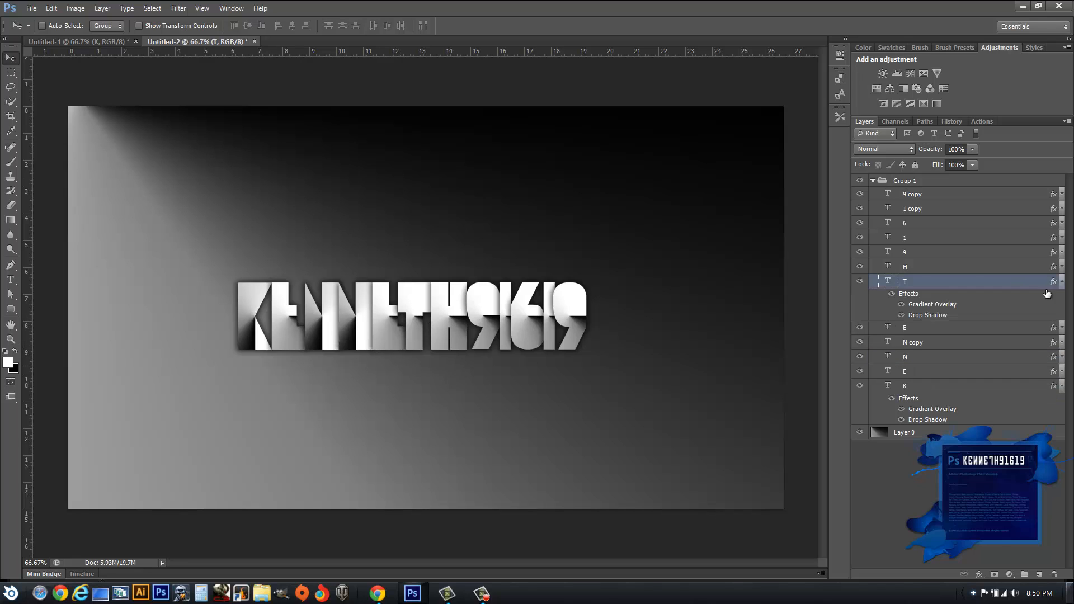
pyautogui.doubleClick(928, 308)
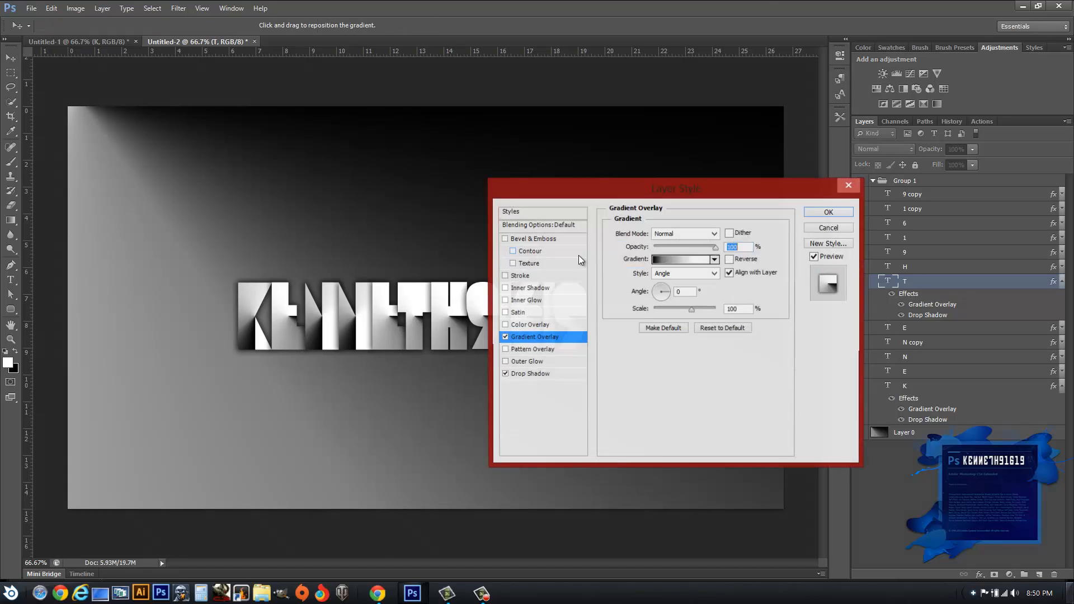
pyautogui.moveTo(621, 193); pyautogui.dragTo(752, 196)
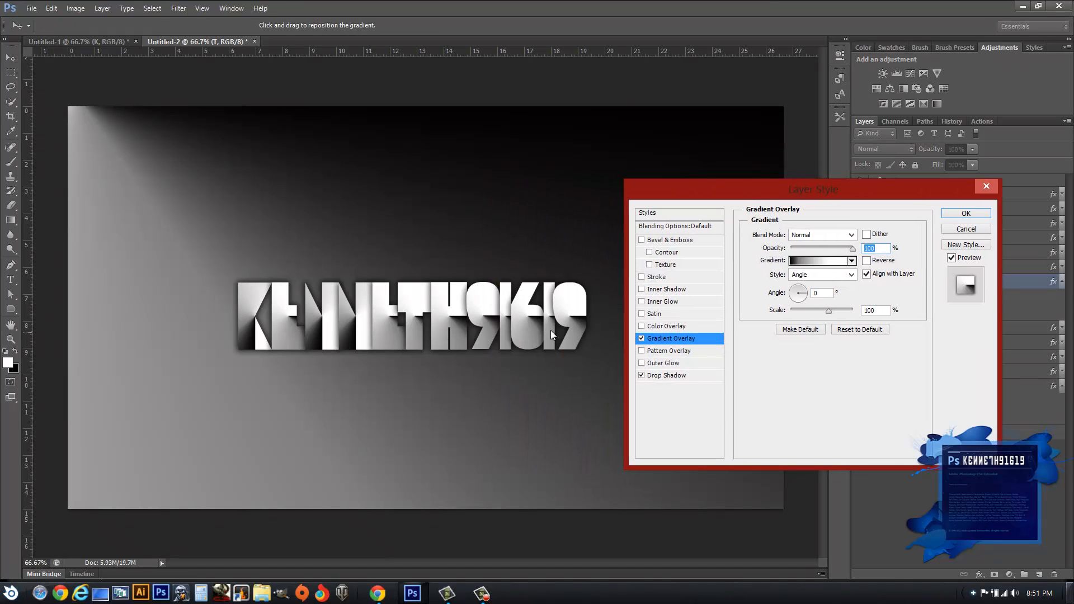
pyautogui.click(951, 230)
pyautogui.press('z')
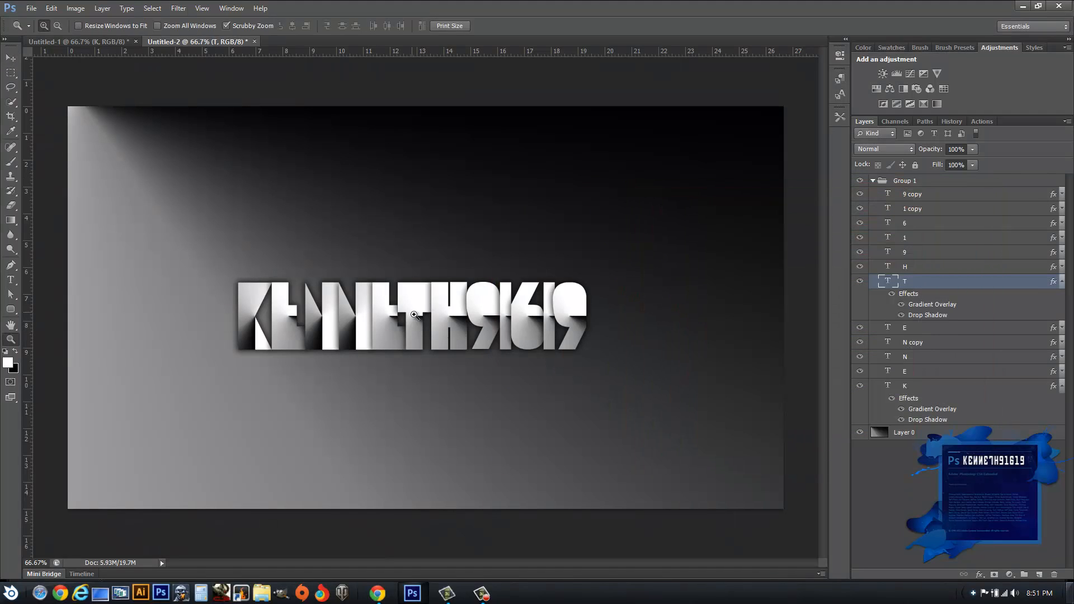
pyautogui.click(416, 316)
pyautogui.click(416, 316)
pyautogui.keyDown('alt'); pyautogui.click(416, 316); pyautogui.keyUp('alt')
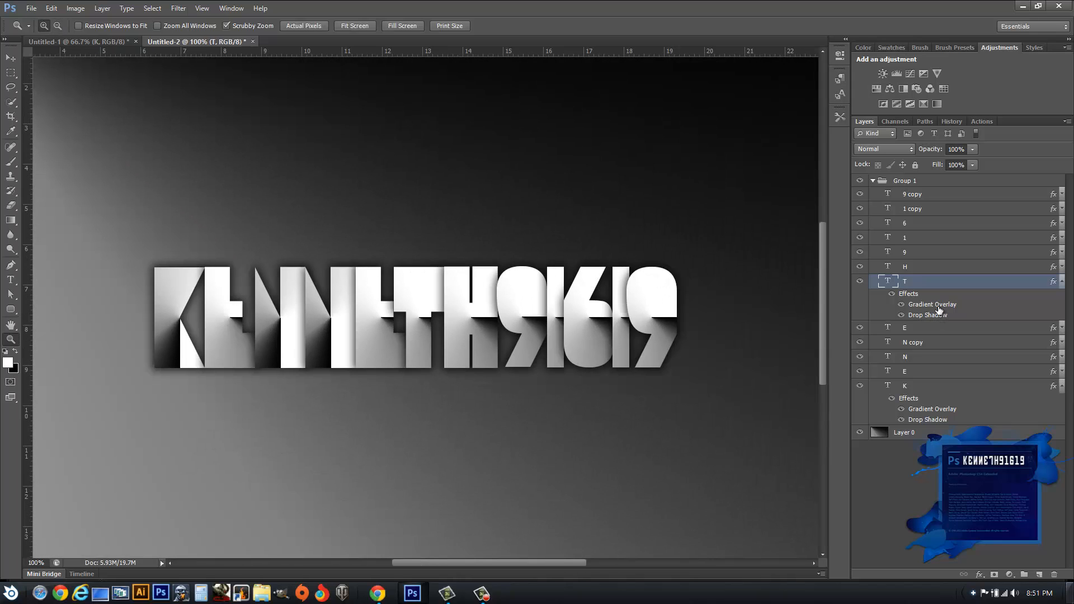
pyautogui.doubleClick(938, 307)
pyautogui.moveTo(833, 196); pyautogui.dragTo(873, 197)
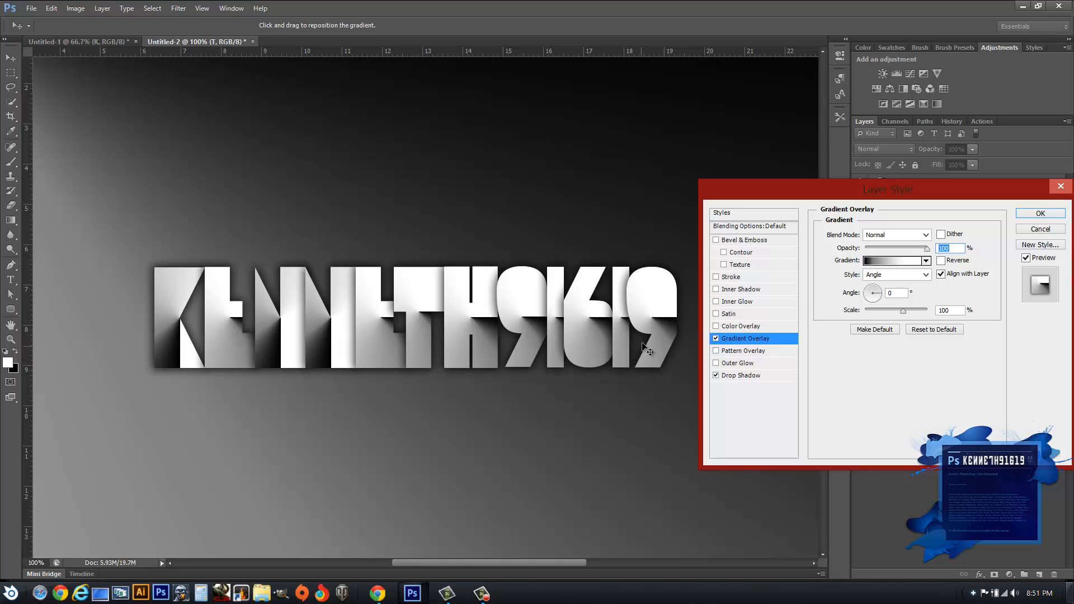
pyautogui.click(1040, 213)
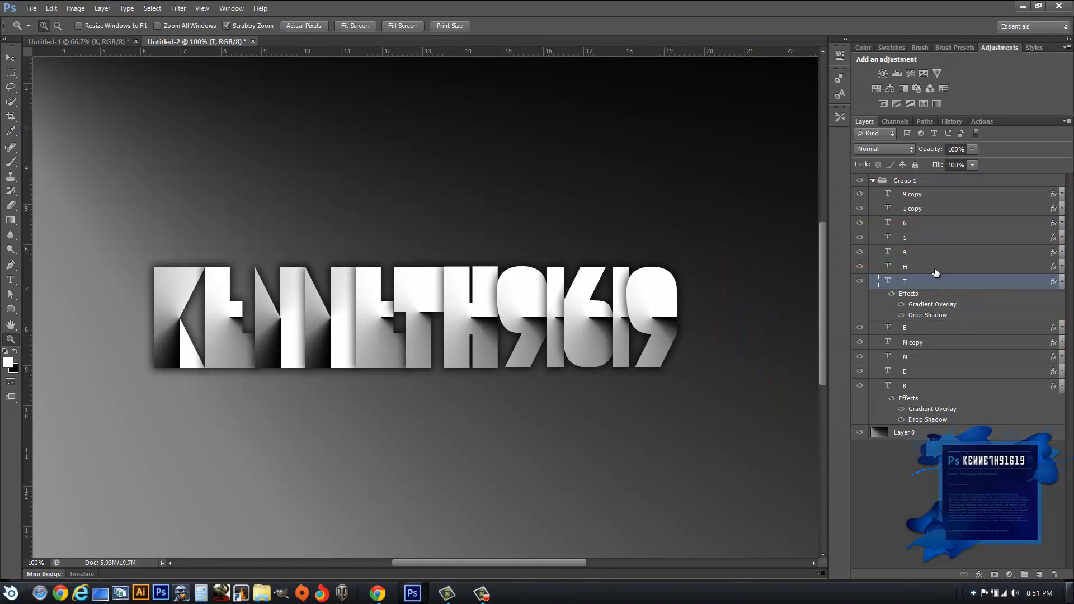
# Set the gradient overlay angle of the 9 layer to 90° and copy its layer effects to the 9 copy layer.
pyautogui.click(996, 255)
pyautogui.click(1060, 252)
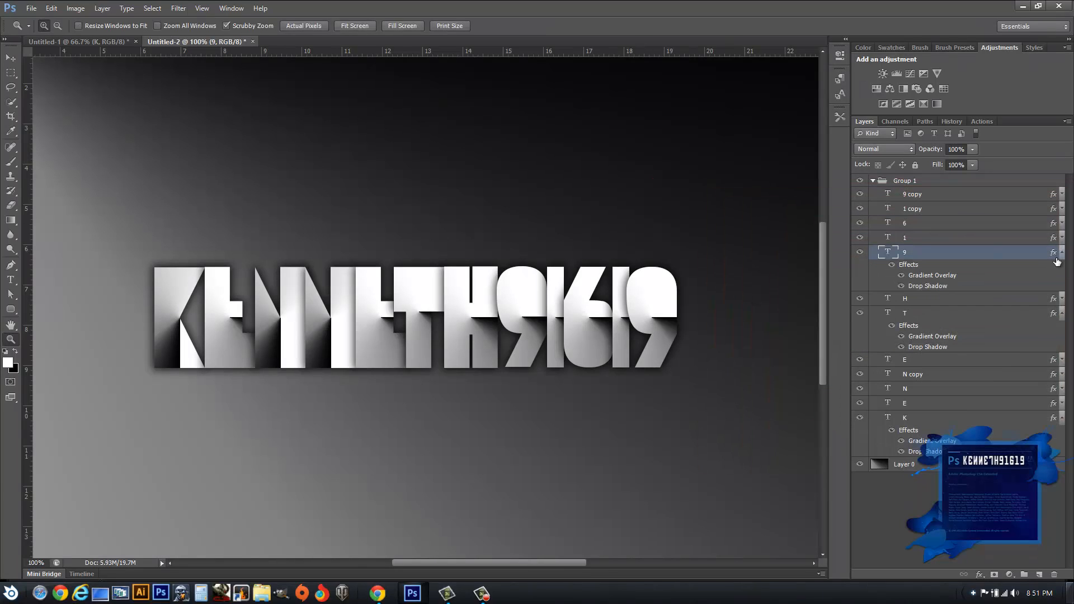
pyautogui.doubleClick(949, 280)
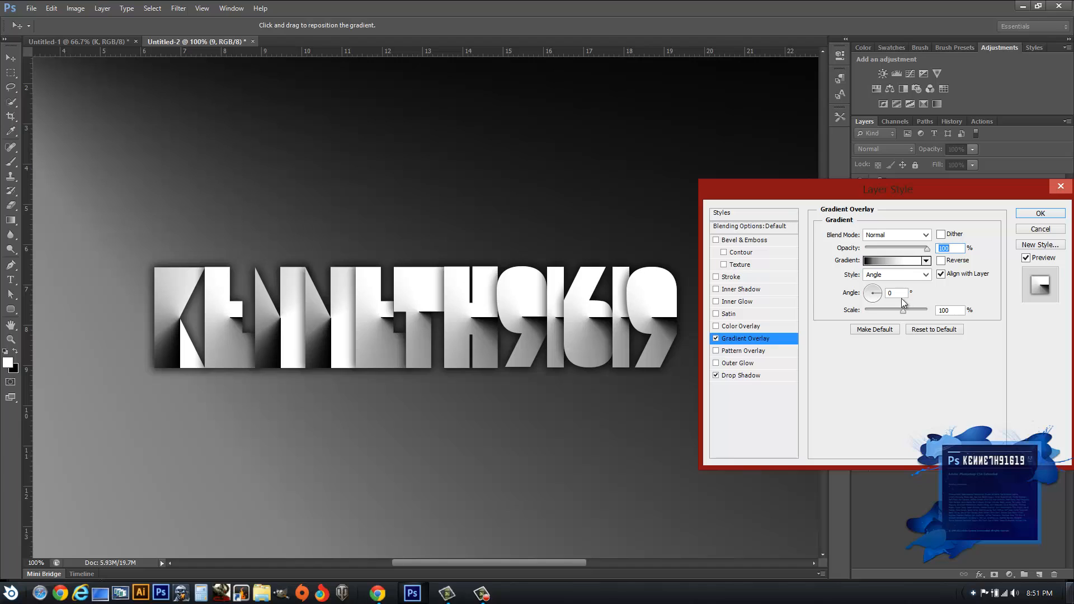
pyautogui.doubleClick(903, 293)
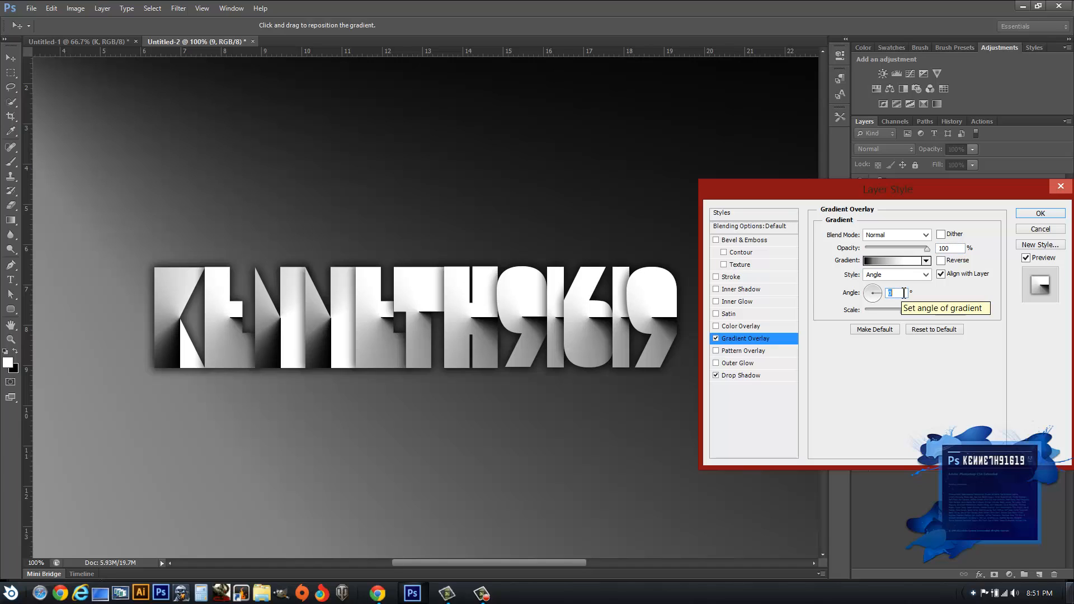
pyautogui.write('90')
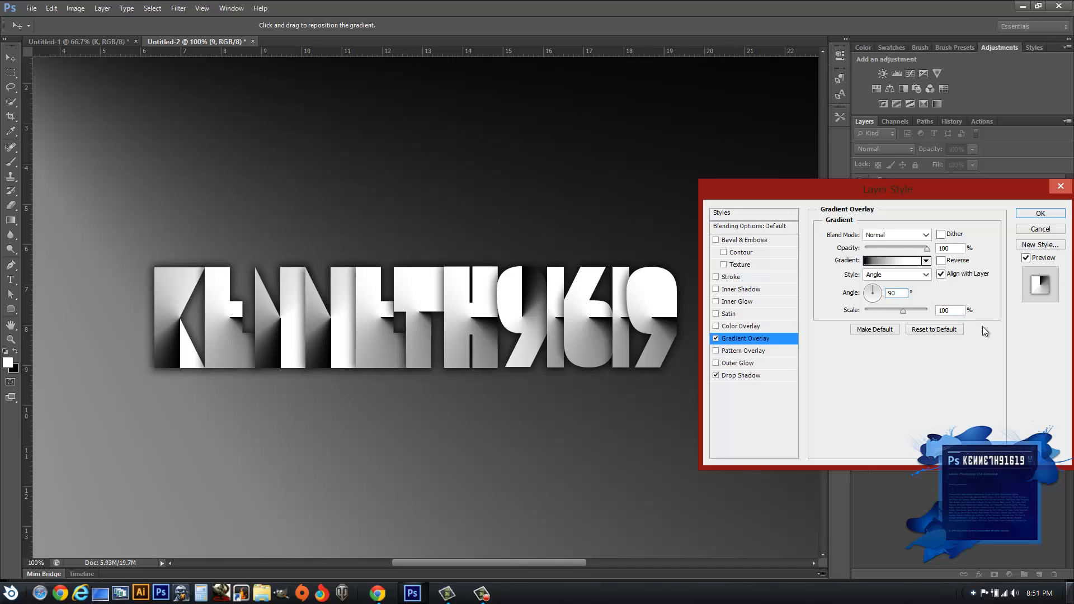
pyautogui.click(1039, 213)
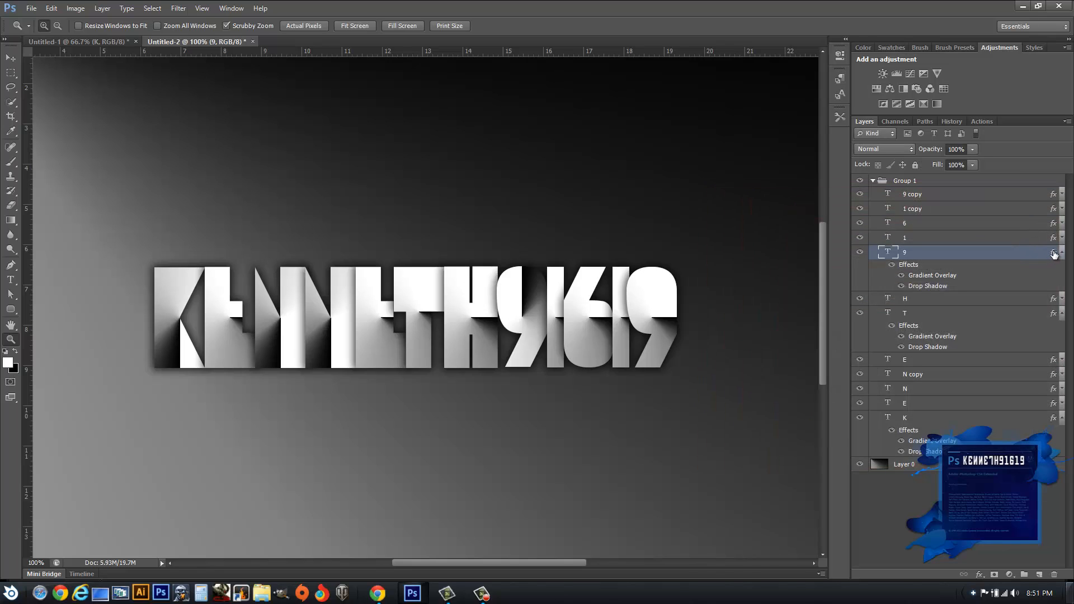
pyautogui.moveTo(1054, 254); pyautogui.dragTo(1053, 194)
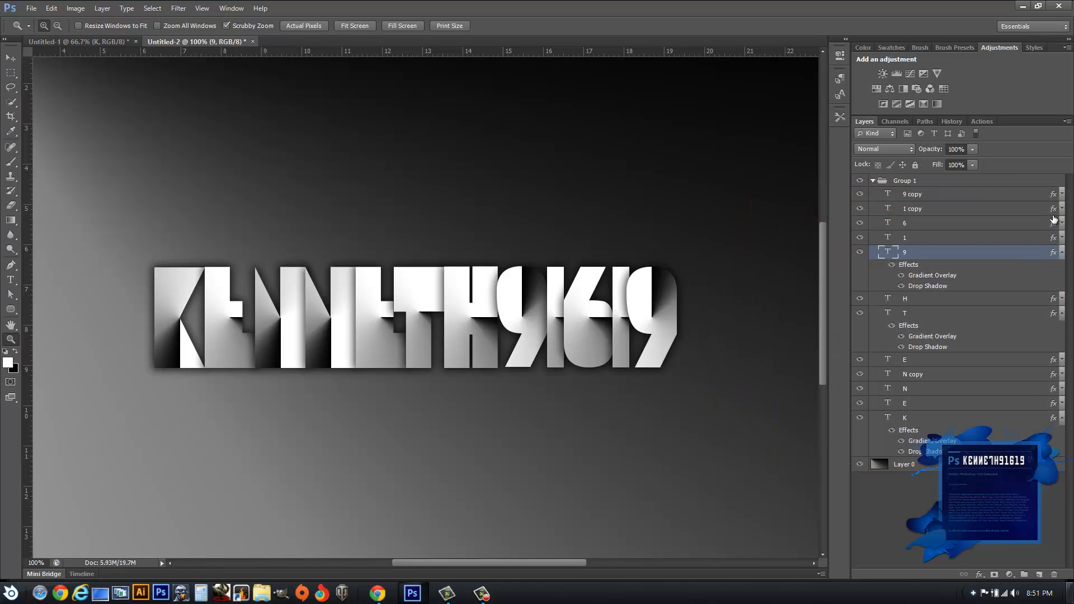
# Set the gradient overlay angle of the 6 layer to -90°.
pyautogui.click(1061, 224)
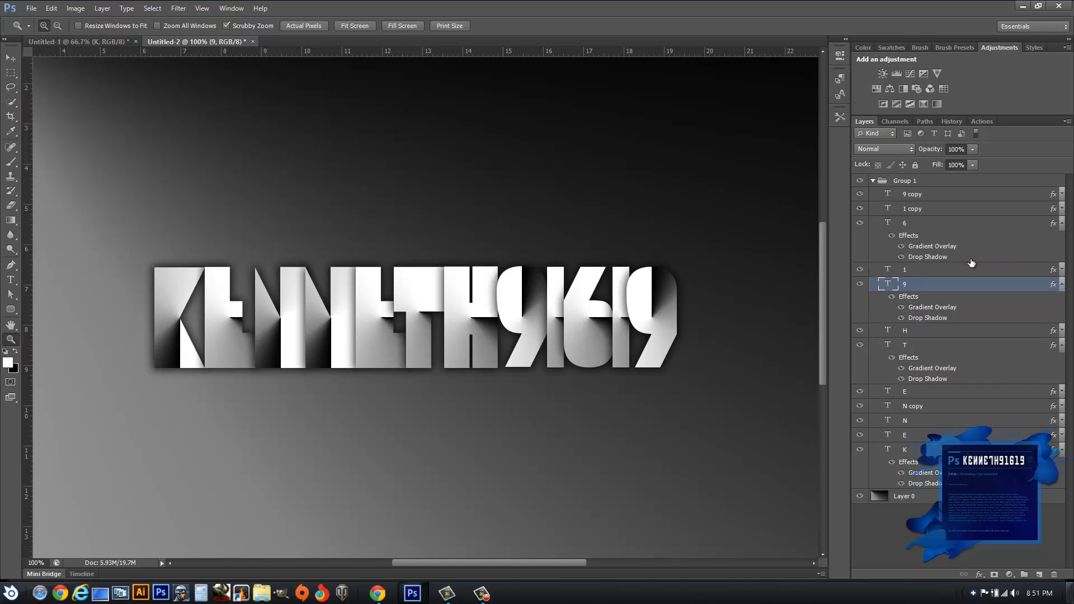
pyautogui.doubleClick(923, 247)
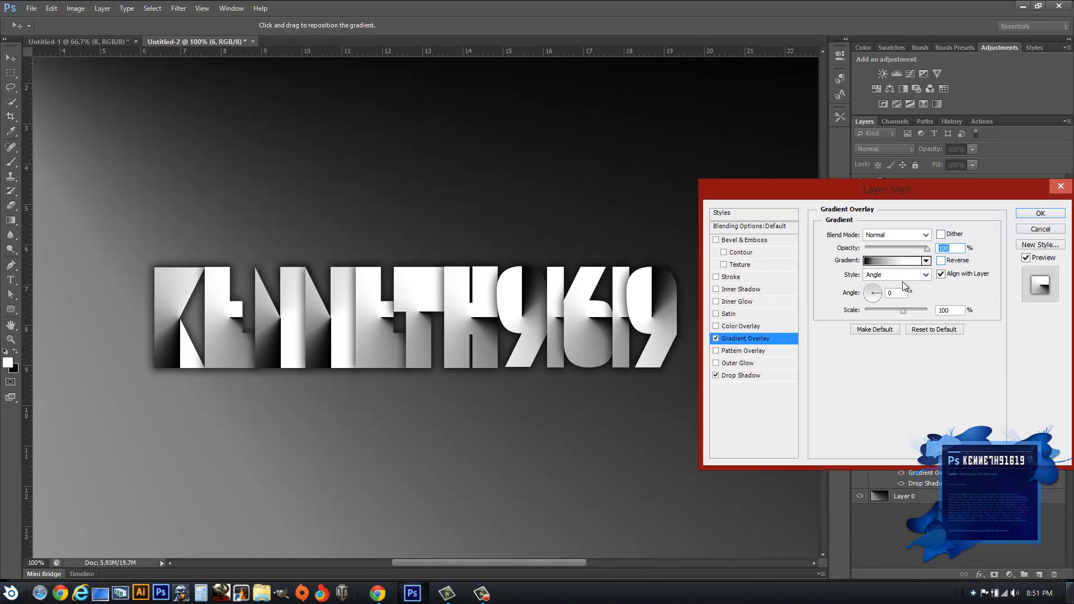
pyautogui.click(901, 292)
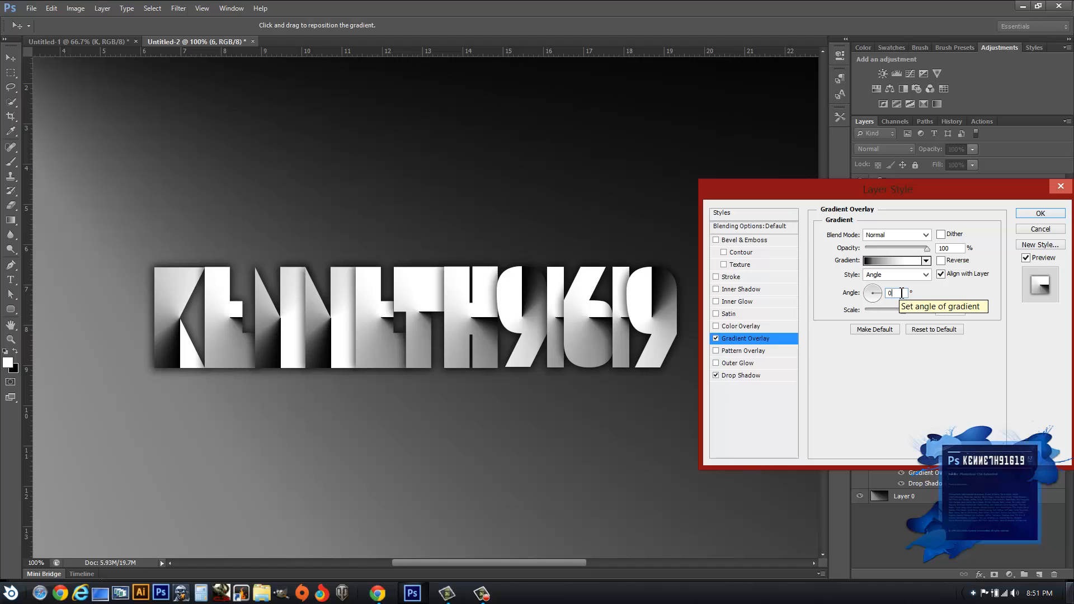
pyautogui.moveTo(877, 297); pyautogui.dragTo(876, 308)
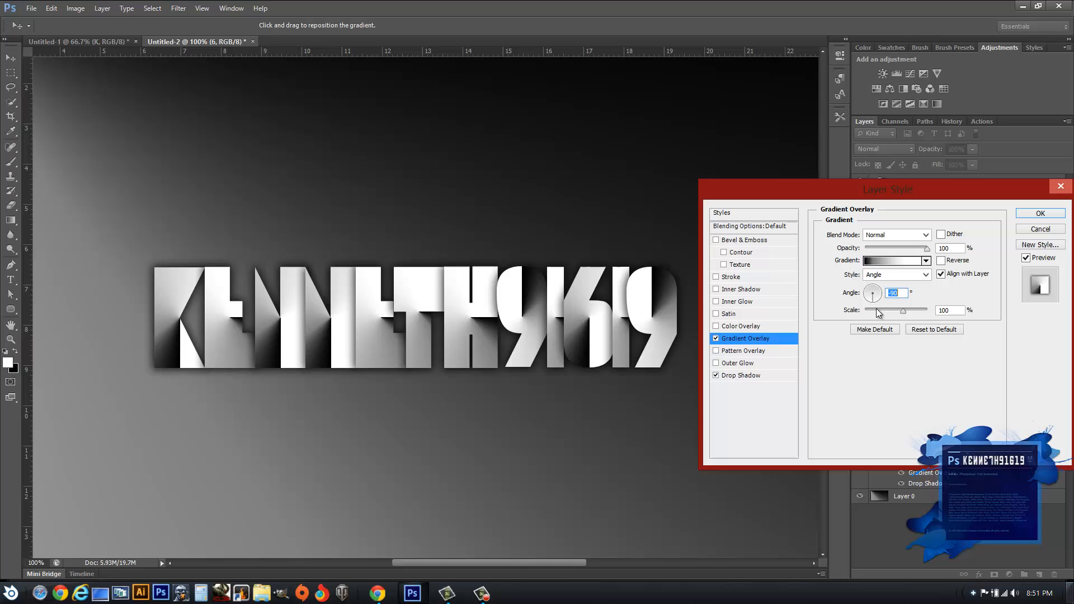
pyautogui.click(1041, 214)
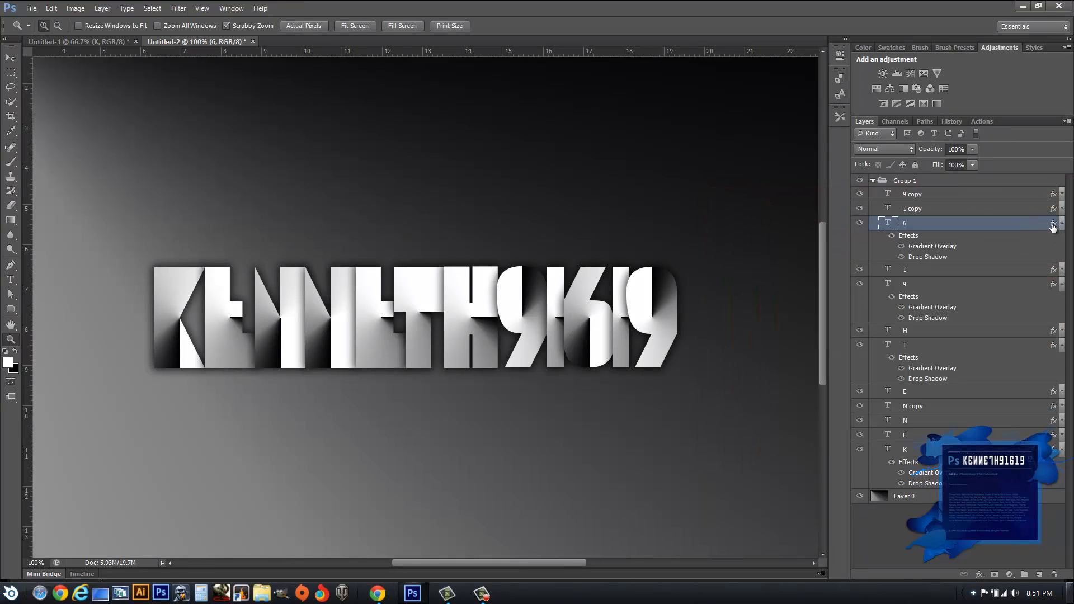
# Collapse the effects lists of the 6, 9 and T layers, and collapse Group 1.
pyautogui.moveTo(1053, 227)
pyautogui.mouseDown()
pyautogui.moveTo(1055, 259)
pyautogui.moveTo(1056, 229)
pyautogui.mouseUp()
pyautogui.click(1061, 226)
pyautogui.click(1062, 252)
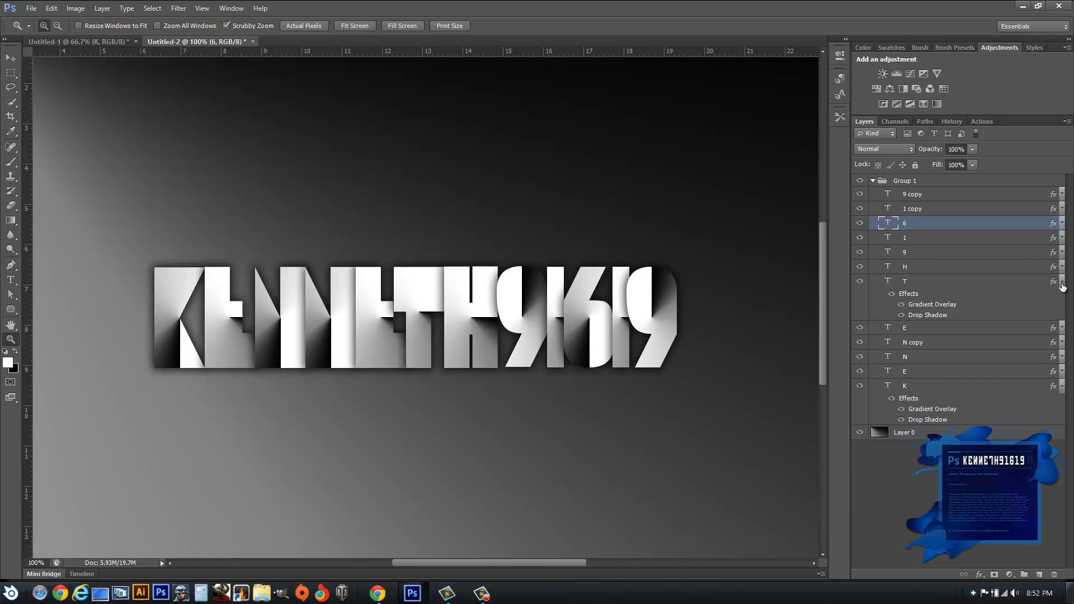
pyautogui.click(1062, 283)
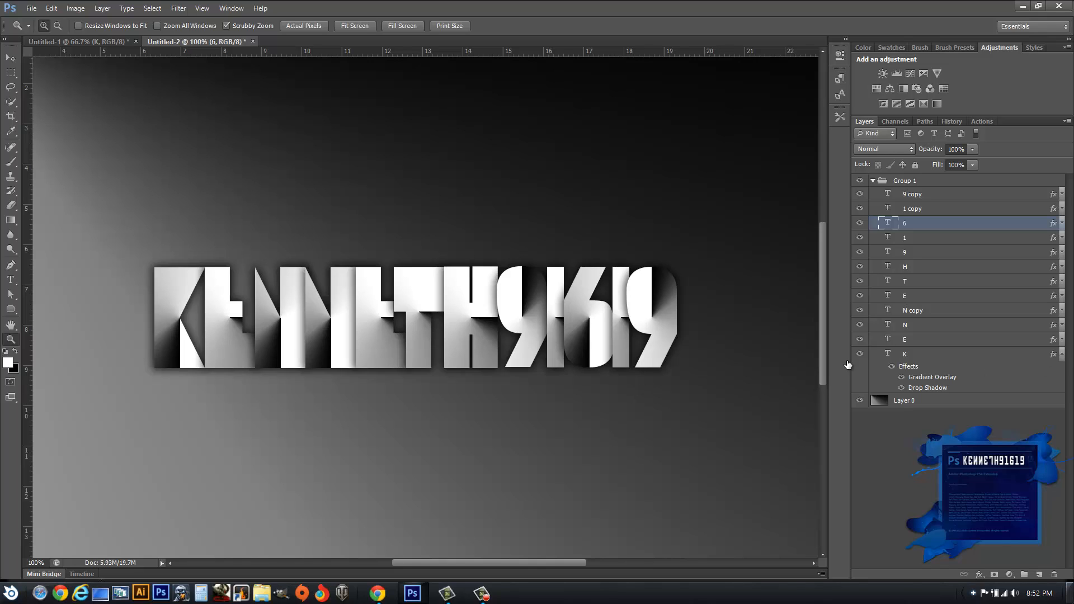
pyautogui.click(873, 185)
pyautogui.click(873, 183)
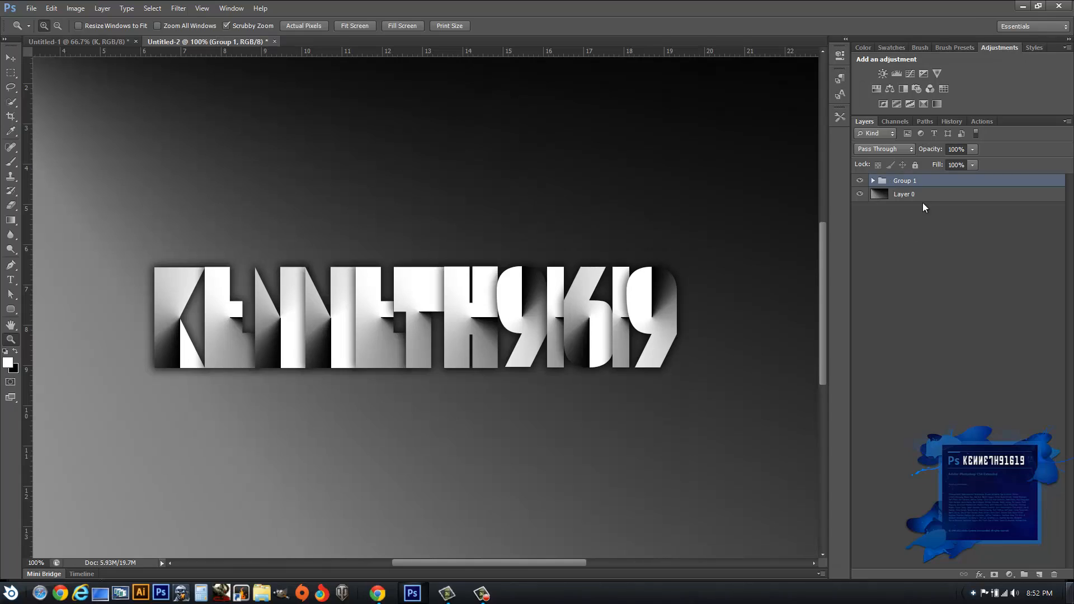
# Add a bright red Solid Color fill layer directly above Layer 0.
pyautogui.click(921, 197)
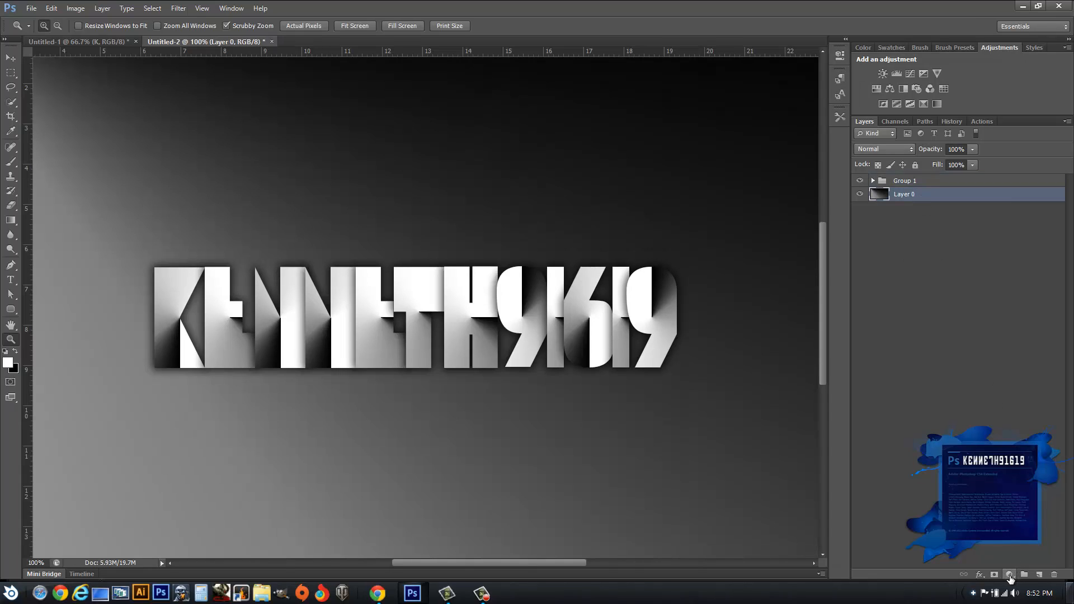
pyautogui.click(1010, 577)
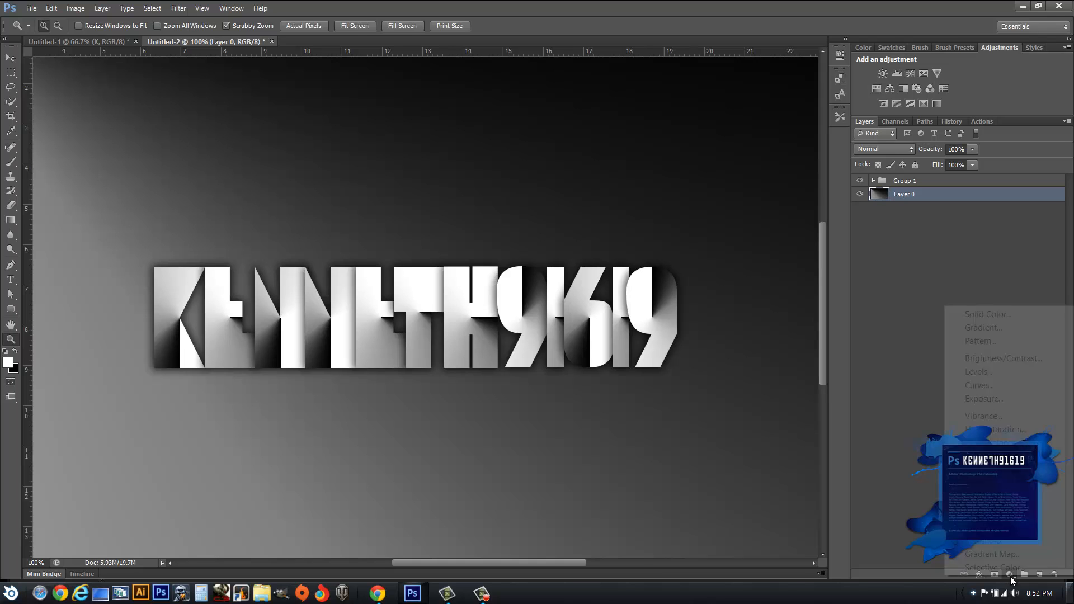
pyautogui.click(983, 314)
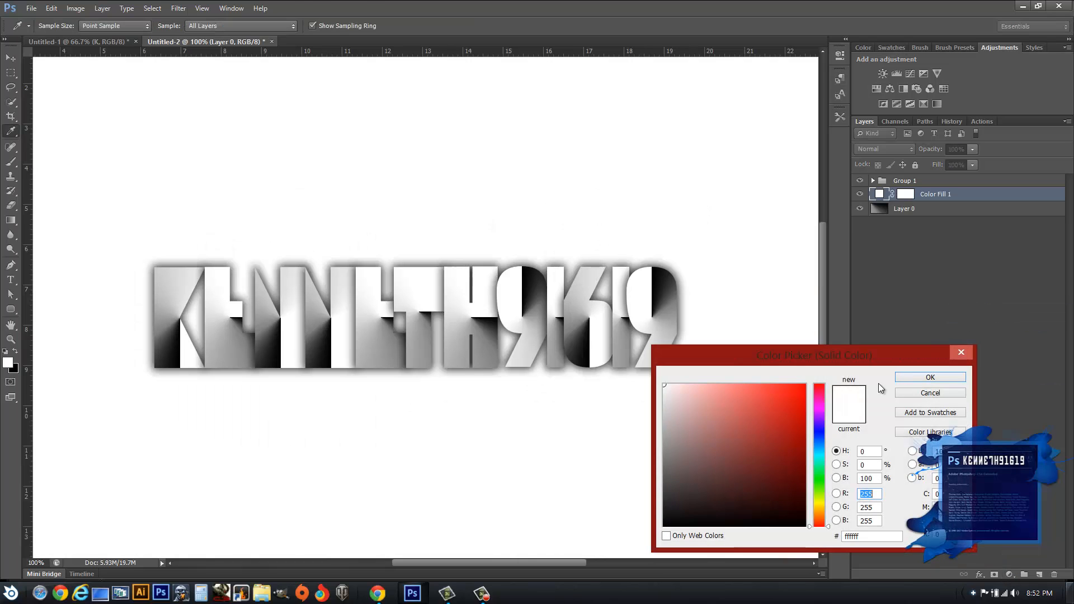
pyautogui.moveTo(769, 426); pyautogui.dragTo(796, 389)
pyautogui.moveTo(798, 392); pyautogui.dragTo(800, 395)
pyautogui.click(914, 378)
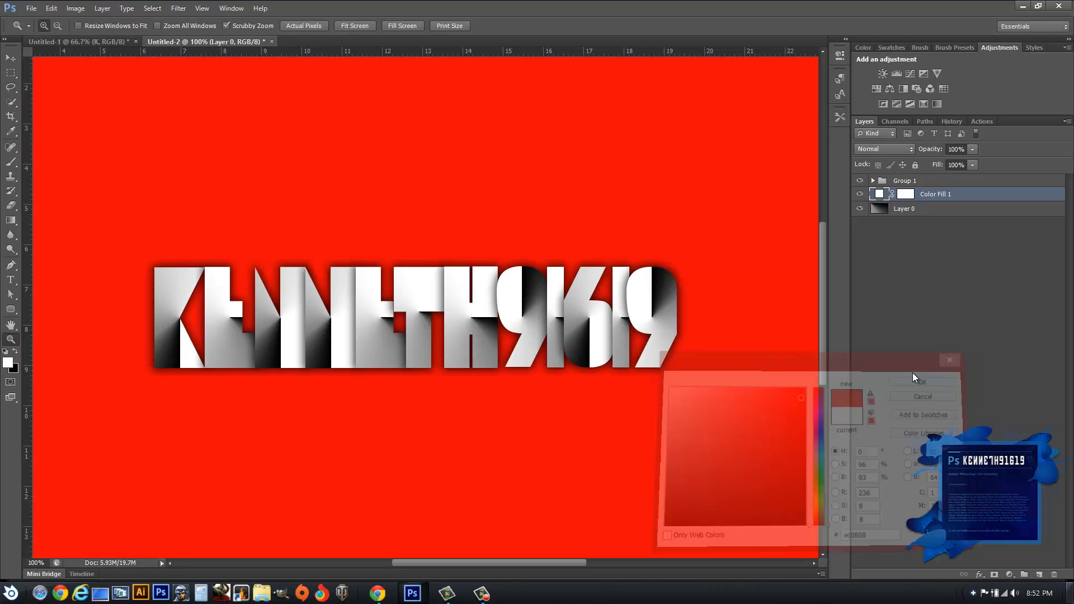
# Set the red fill layer's blend mode to Soft Light and move the layer into Group 1.
pyautogui.click(871, 149)
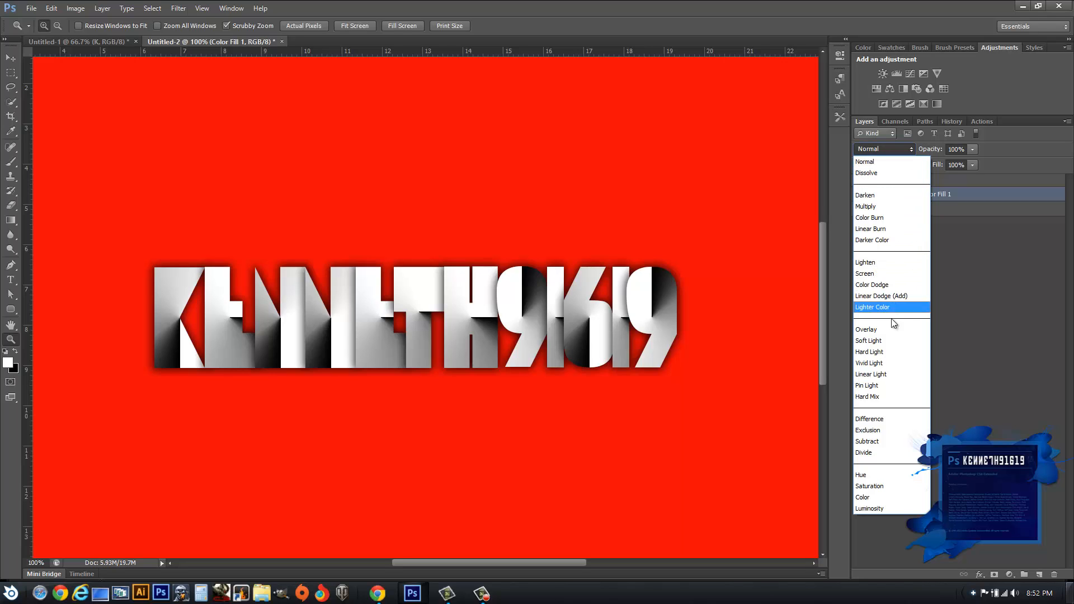
pyautogui.click(891, 339)
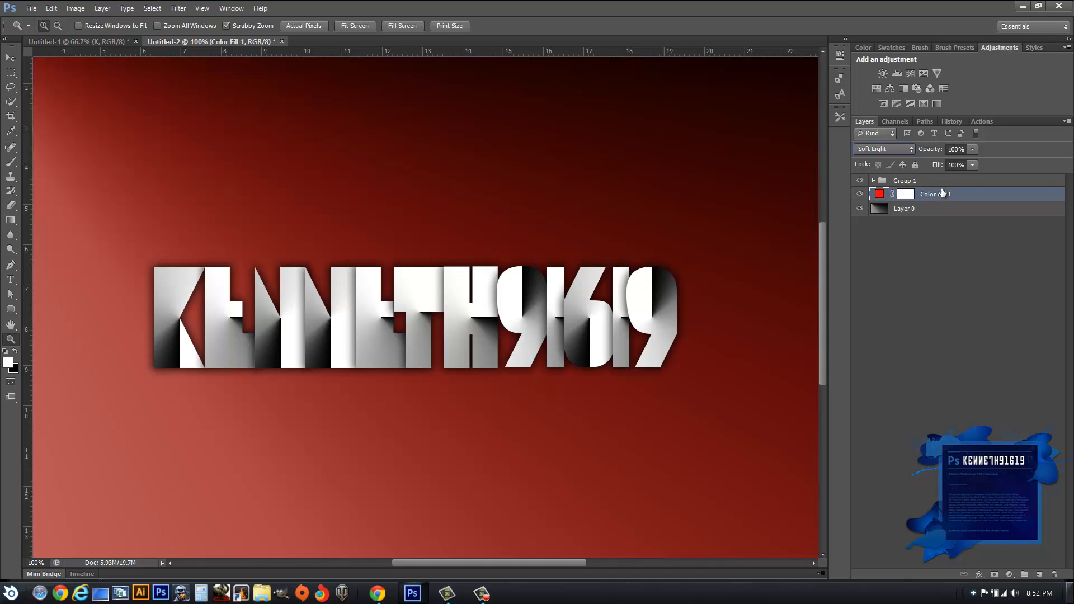
pyautogui.moveTo(945, 194); pyautogui.dragTo(944, 186)
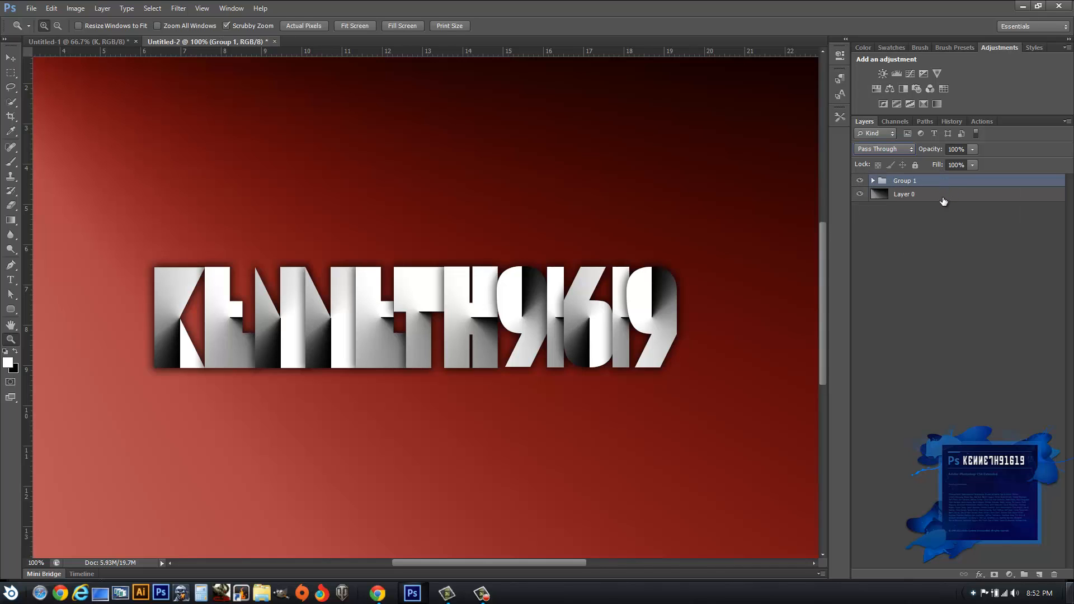
# Move the red Color Fill 1 layer out of Group 1 to the top of the layer stack and collapse the group.
pyautogui.click(872, 181)
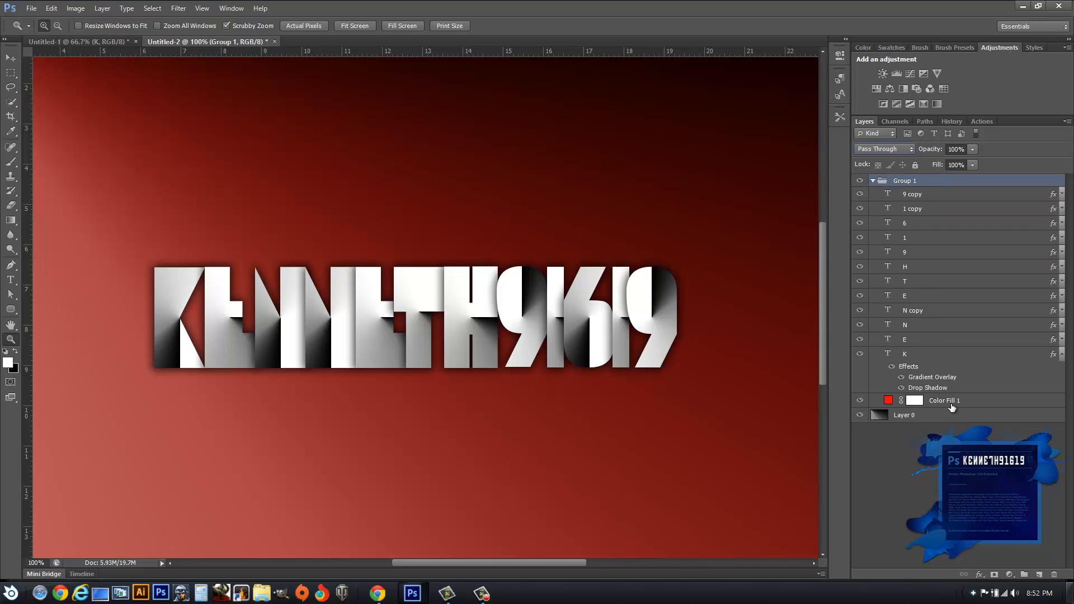
pyautogui.moveTo(951, 402); pyautogui.dragTo(957, 175)
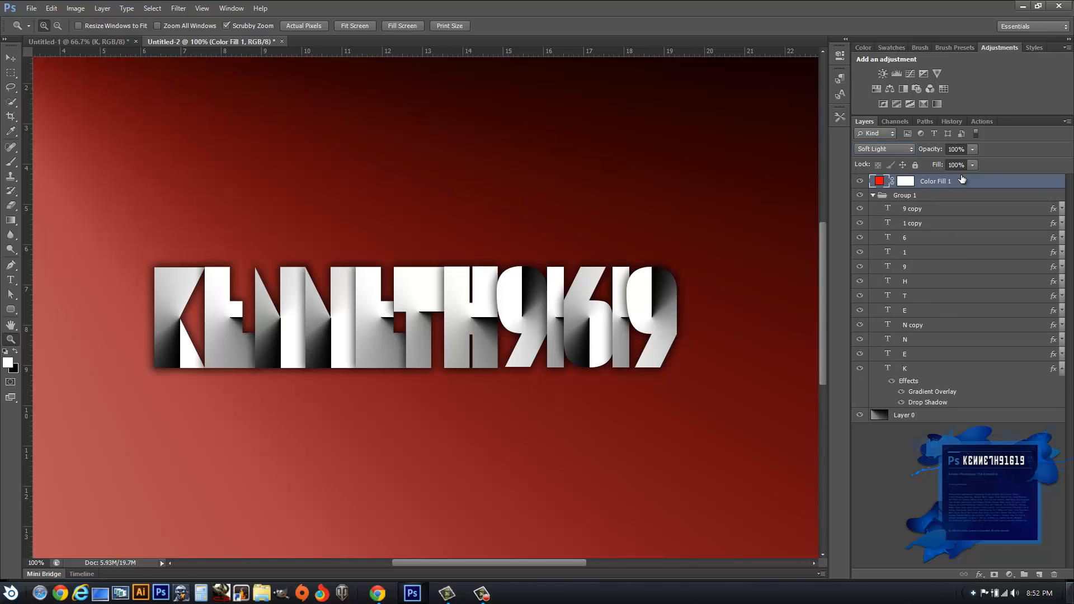
pyautogui.click(872, 195)
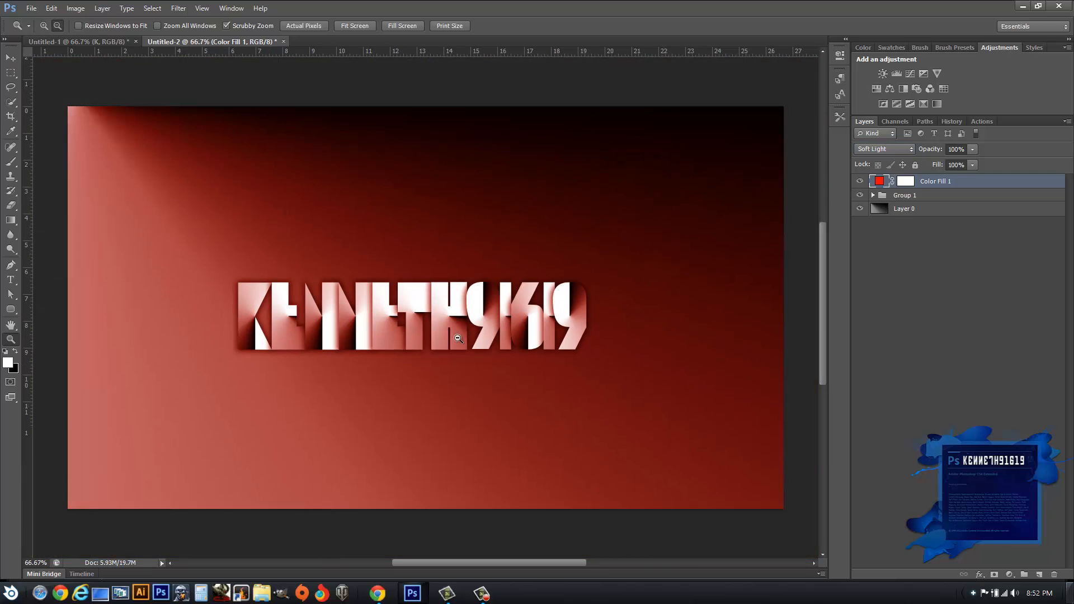
# Preview the whole red-tinted wallpaper in full-screen mode, return to the standard screen mode and activate the Move tool.
pyautogui.keyDown('alt'); pyautogui.click(452, 353); pyautogui.keyUp('alt')
pyautogui.press('f')
pyautogui.press('f')
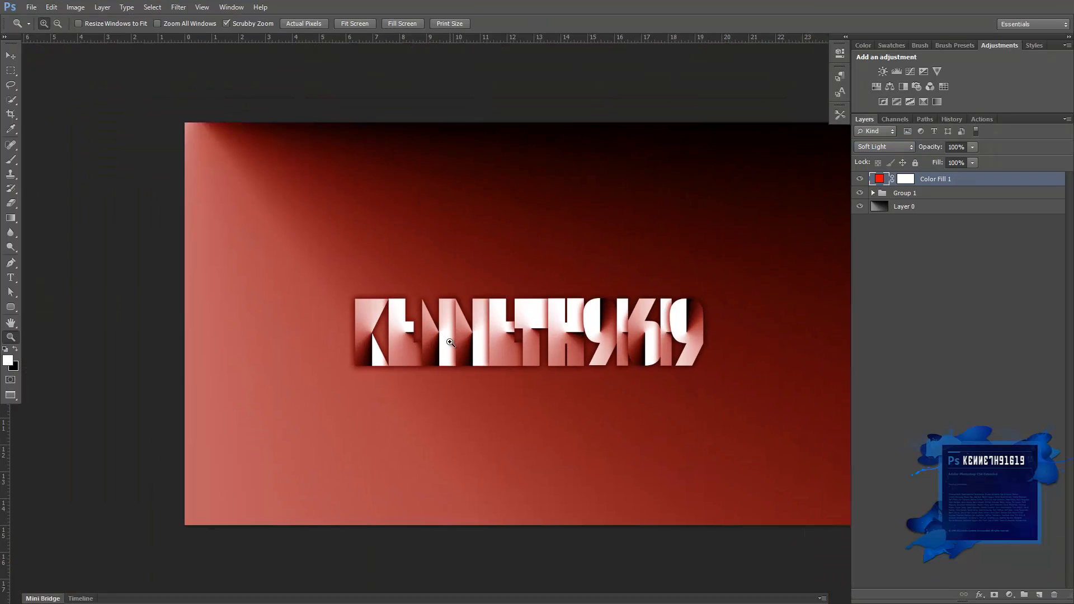
pyautogui.press('f')
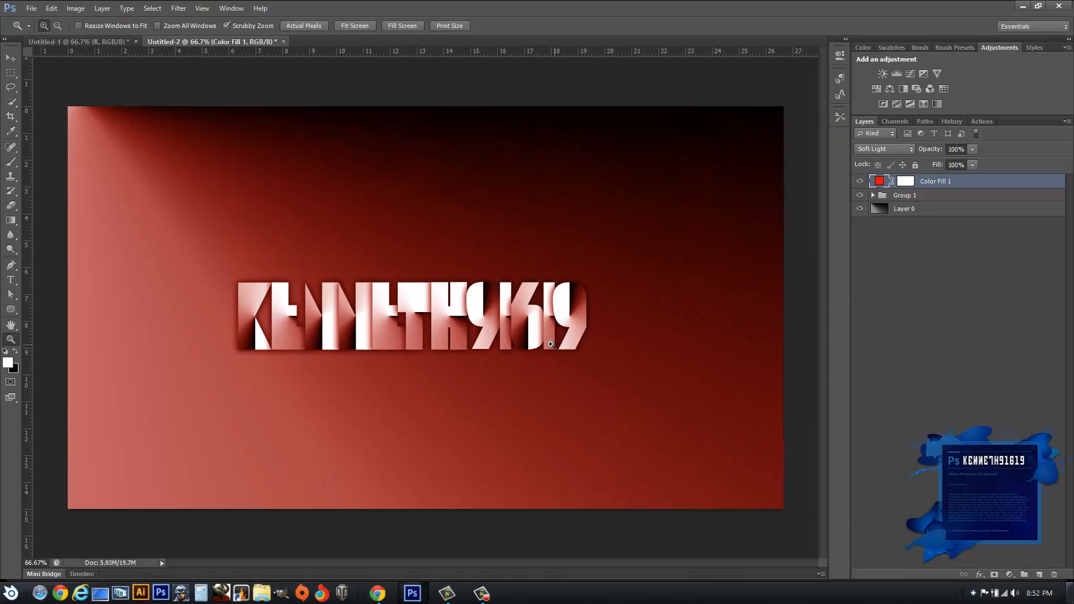
pyautogui.press('v')
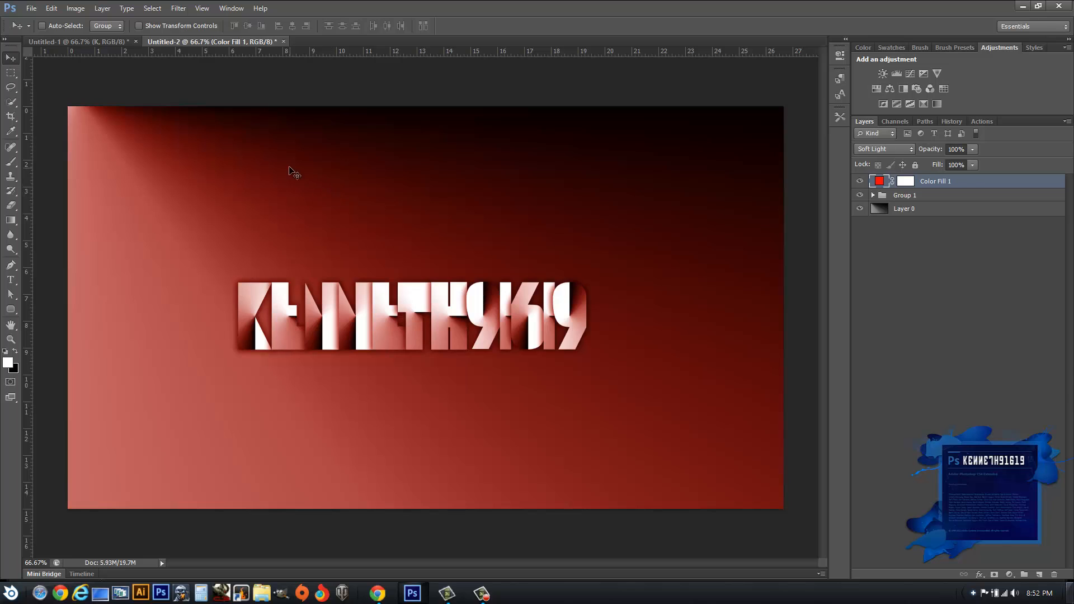
# Minimize Photoshop, view the glowing text wallpaper from the Pictures library in Windows Photo Viewer, and close the image and the Explorer window.
pyautogui.click(1021, 7)
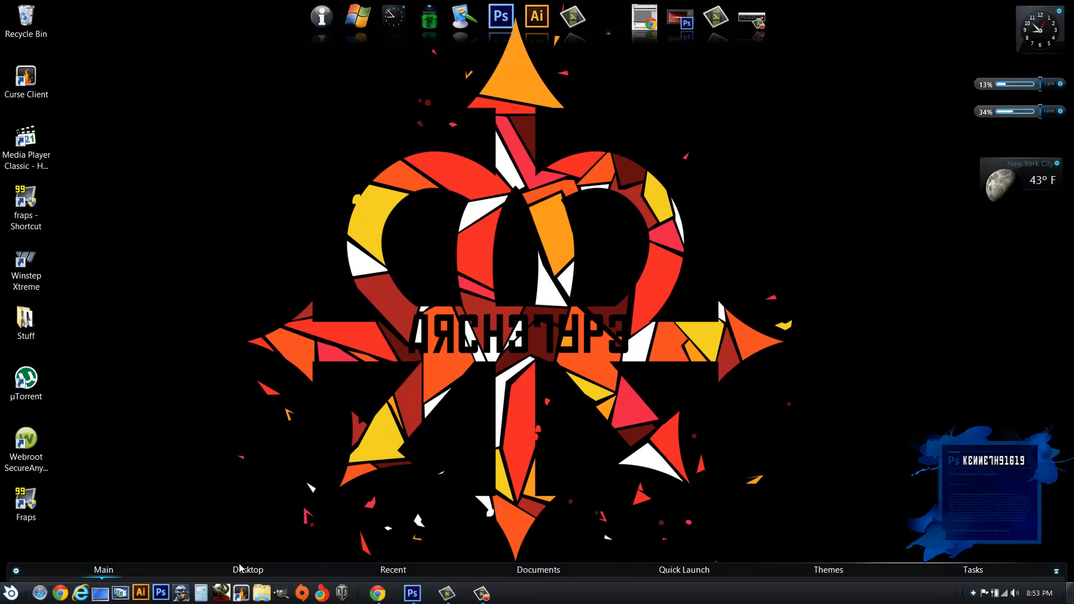
pyautogui.click(267, 593)
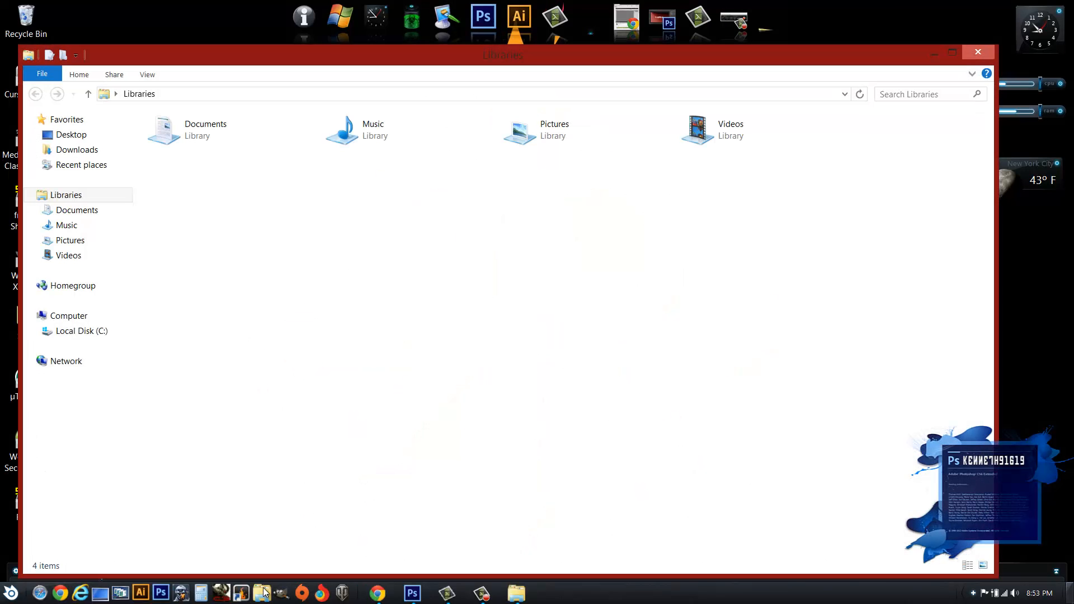
pyautogui.click(89, 241)
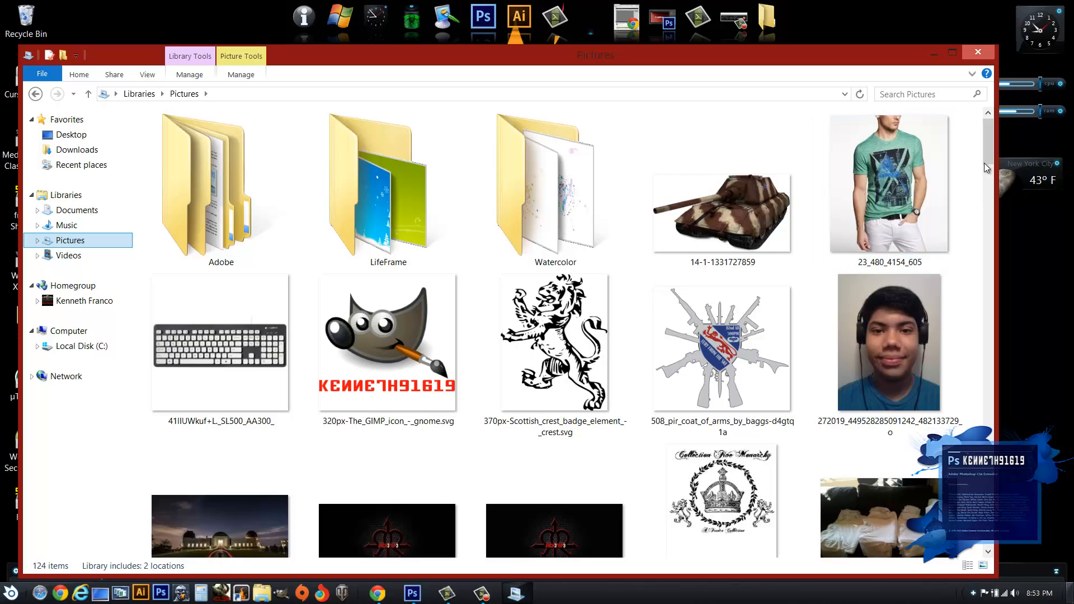
pyautogui.moveTo(988, 159); pyautogui.dragTo(995, 363)
pyautogui.doubleClick(562, 221)
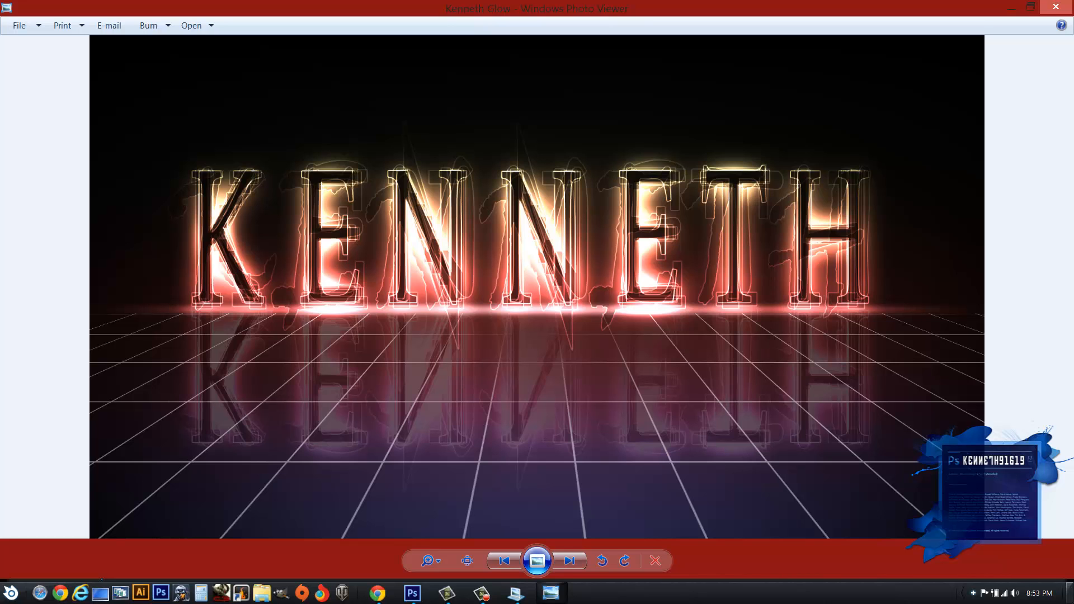
pyautogui.click(1055, 6)
pyautogui.click(972, 56)
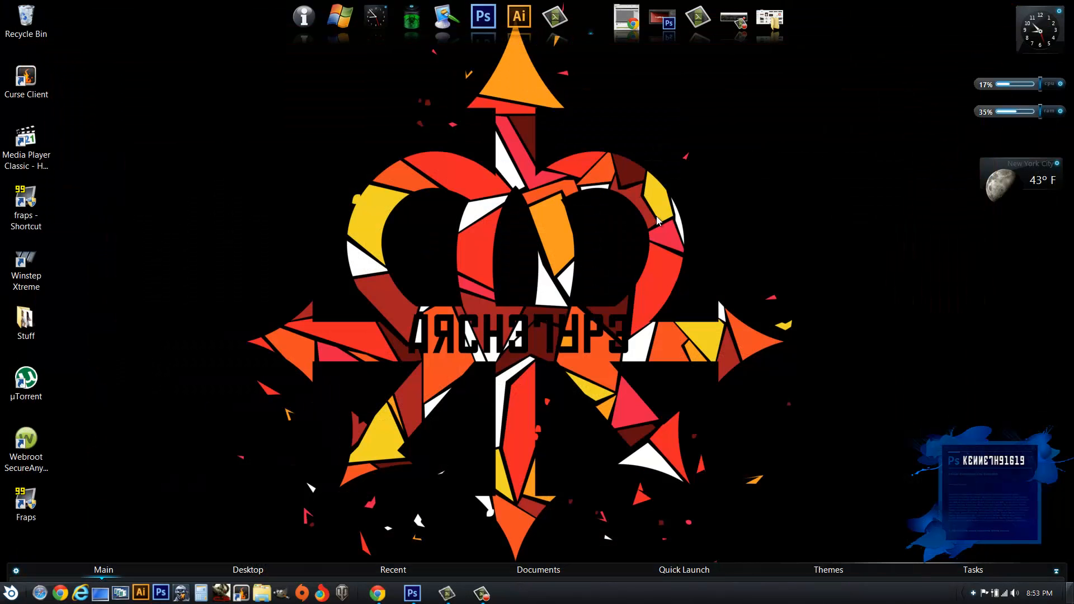